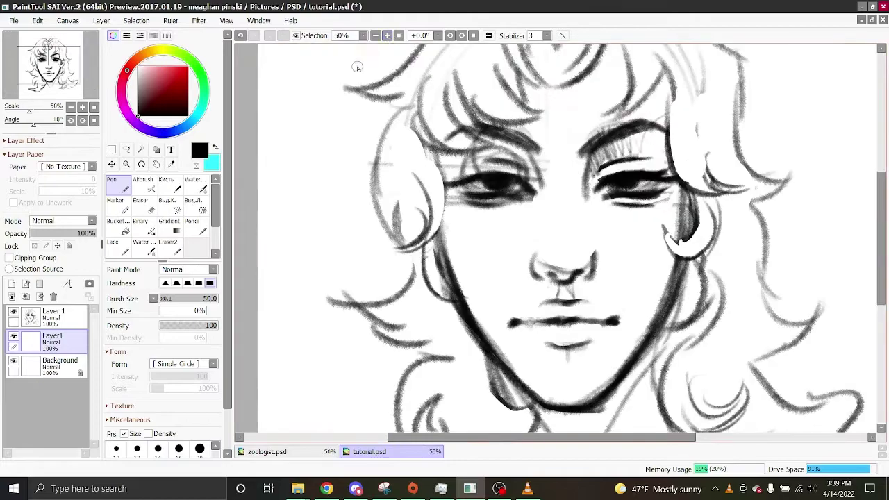
drag(436, 440, 415, 439)
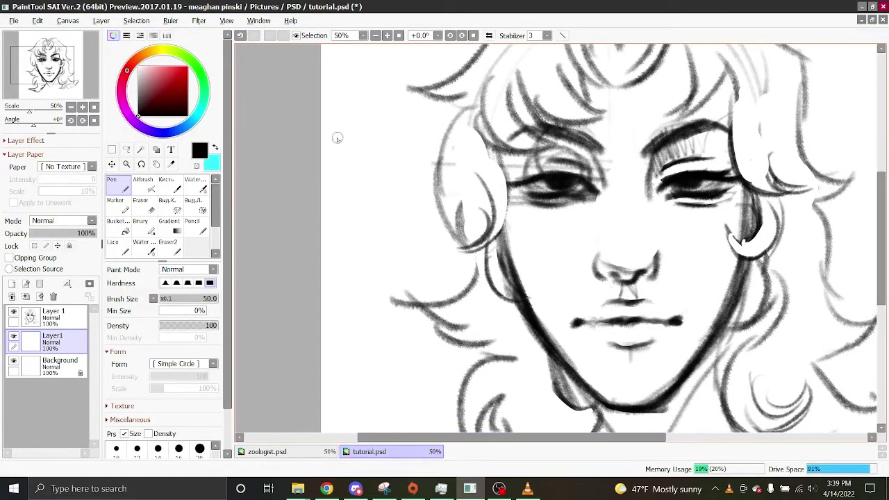
click(375, 36)
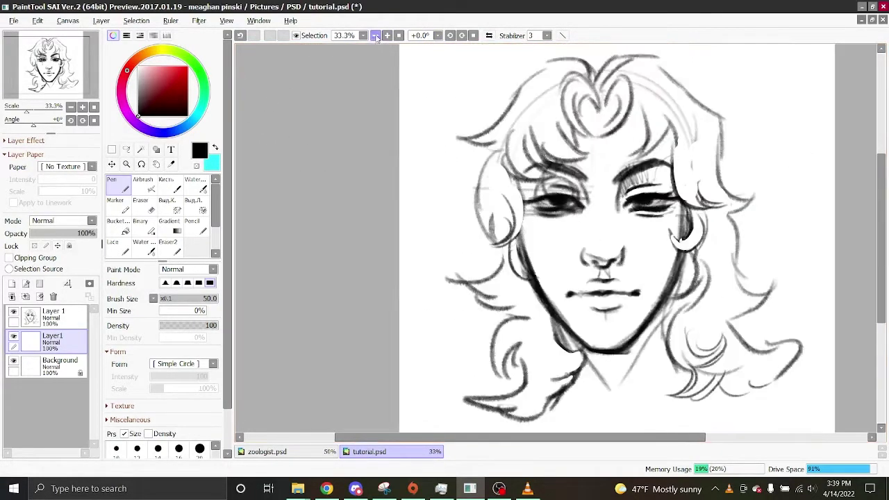
drag(475, 439, 530, 439)
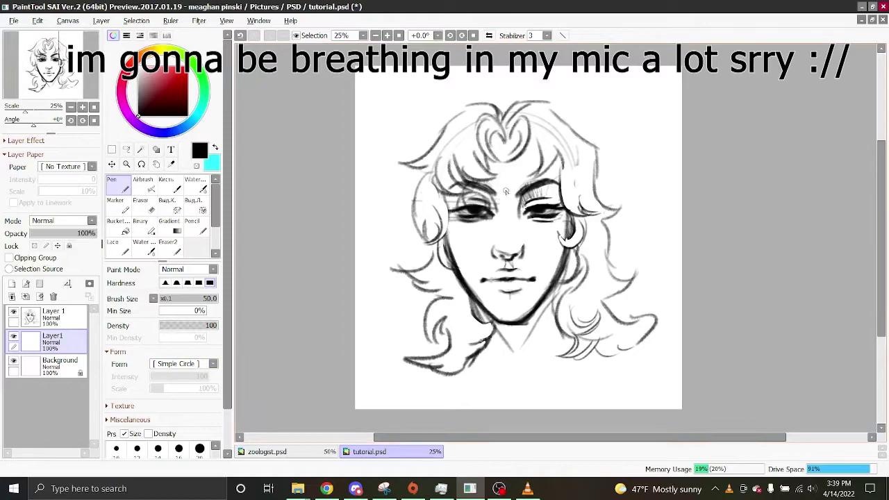
mouse_move(489, 437)
mouse_down()
mouse_move(520, 446)
mouse_move(496, 443)
mouse_up()
Step: Pick a muted tan skin tone and paint an oval swatch of it on Layer1 beside the face sketch
click(153, 57)
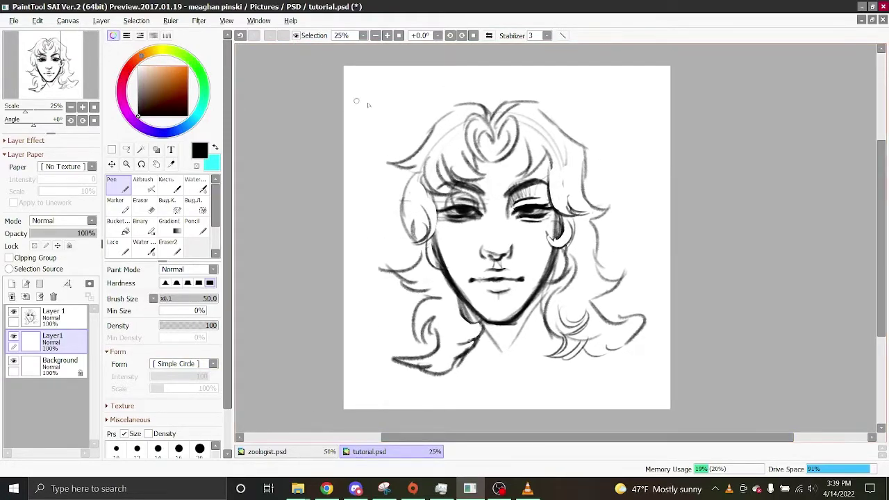
mouse_move(157, 75)
mouse_down()
mouse_move(148, 70)
mouse_move(155, 74)
mouse_up()
scroll(201, 388, down, 2)
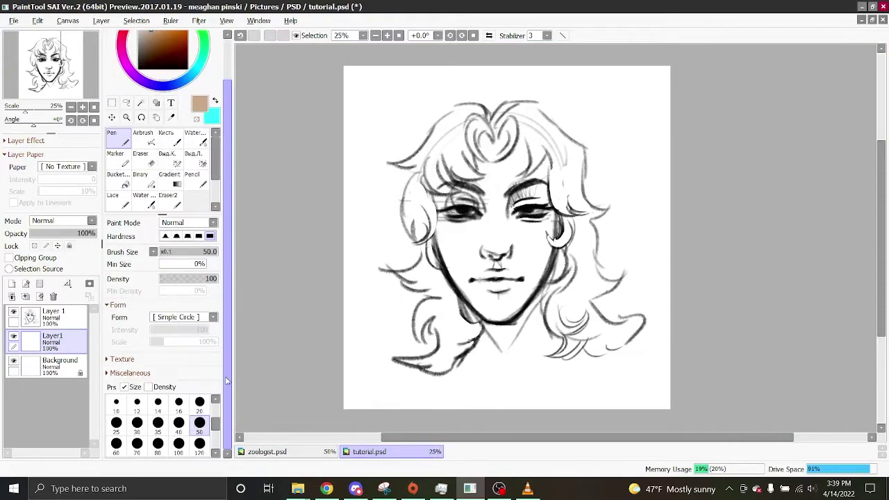
click(389, 36)
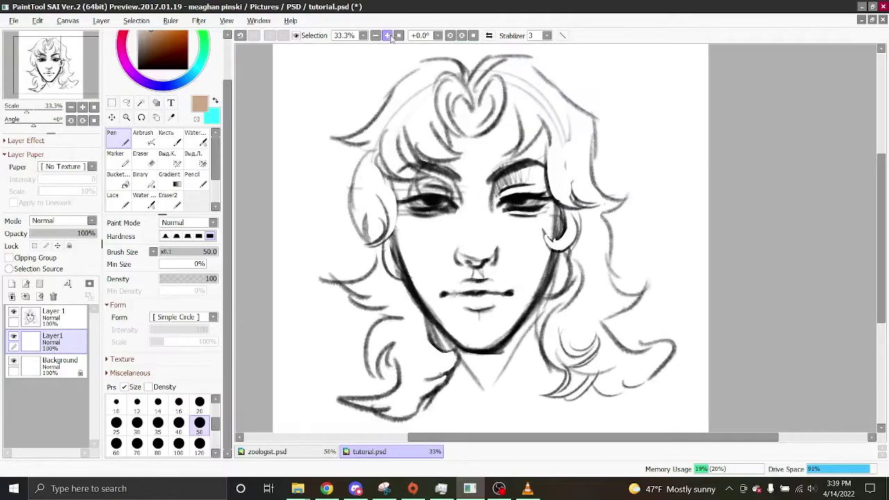
click(389, 35)
drag(464, 438, 407, 437)
mouse_move(292, 119)
mouse_down()
mouse_move(308, 99)
mouse_move(283, 129)
mouse_move(286, 162)
mouse_move(289, 127)
mouse_up()
Step: Pick a dark saturated blue and paint a second swatch overlapping the lower end of the tan one
scroll(163, 208, up, 2)
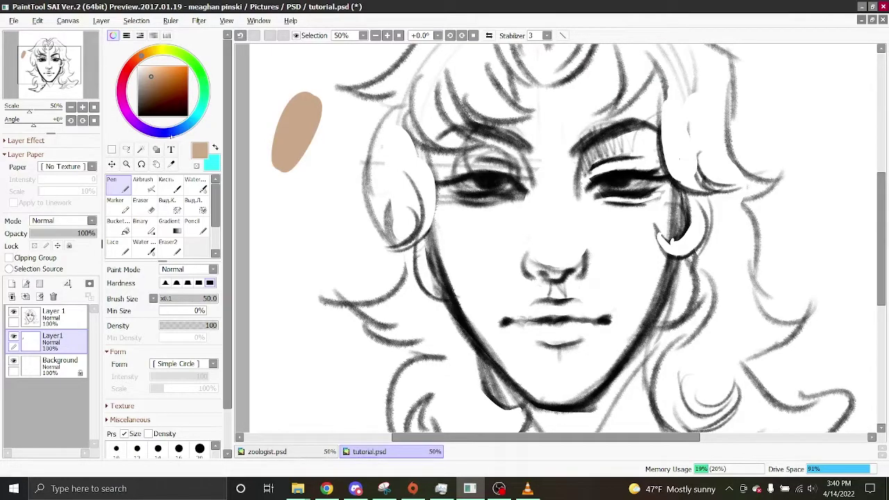
click(171, 131)
drag(182, 87, 178, 98)
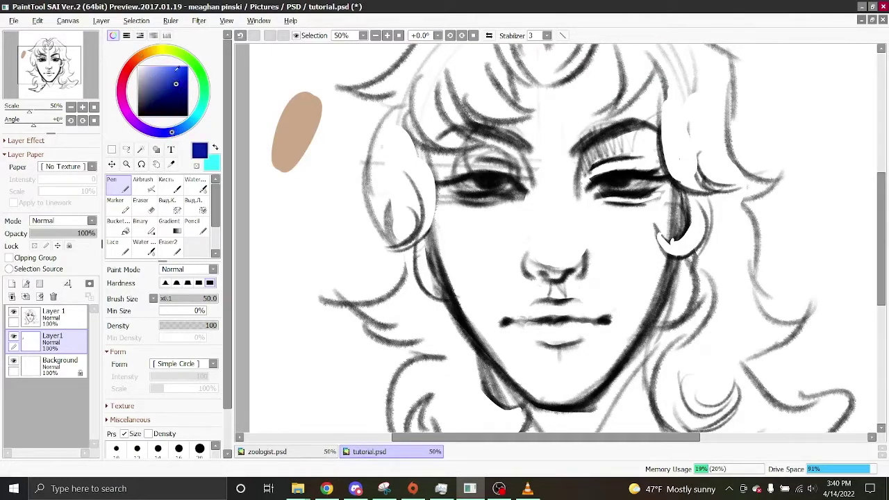
mouse_move(310, 165)
mouse_down()
mouse_move(291, 178)
mouse_move(306, 167)
mouse_up()
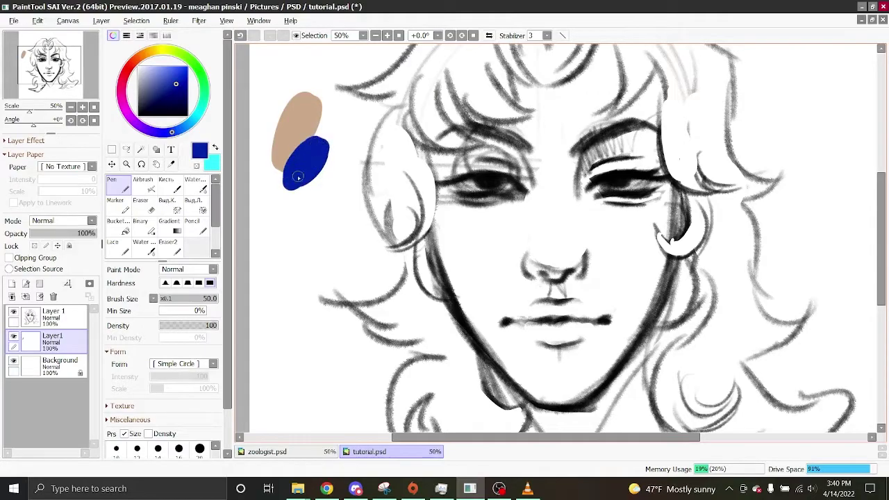
click(375, 35)
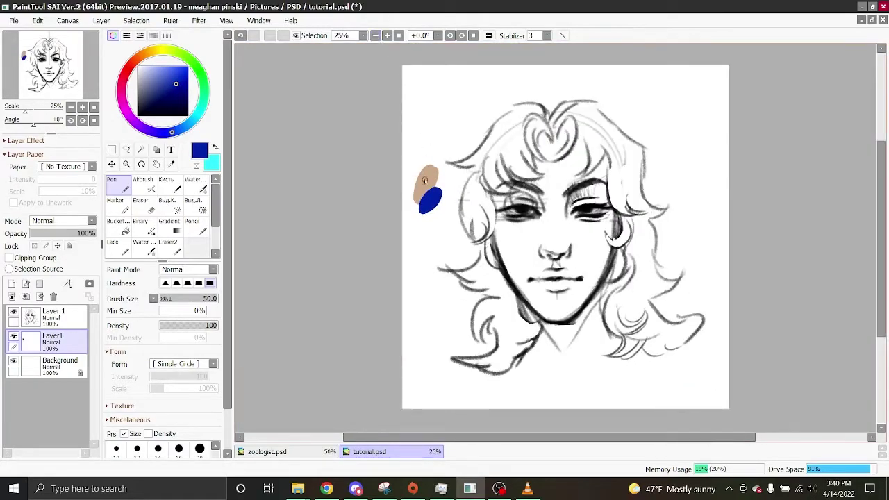
click(386, 35)
click(375, 35)
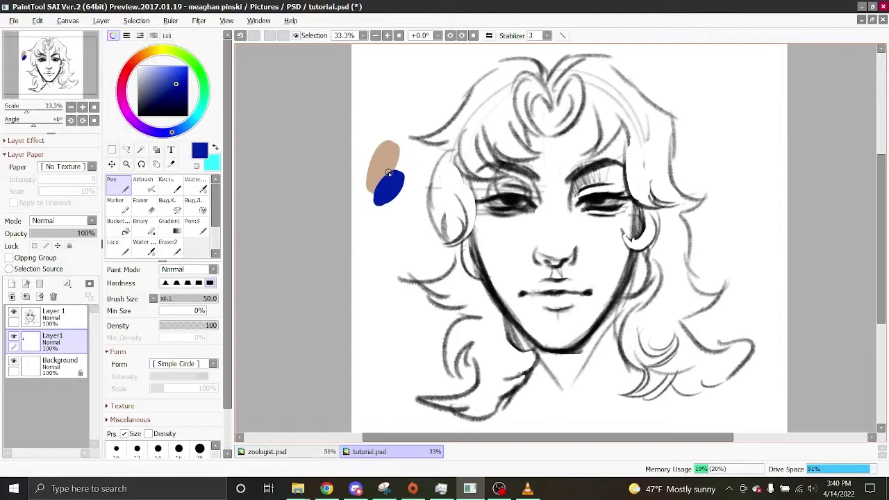
Step: Add a clipping-group layer above Layer1 and cover both swatches with bright red using the pen at size 100
click(12, 283)
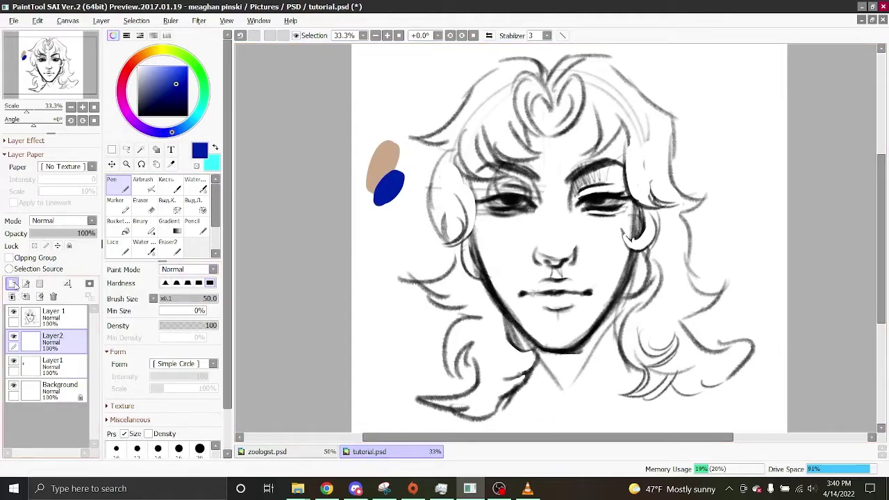
click(9, 258)
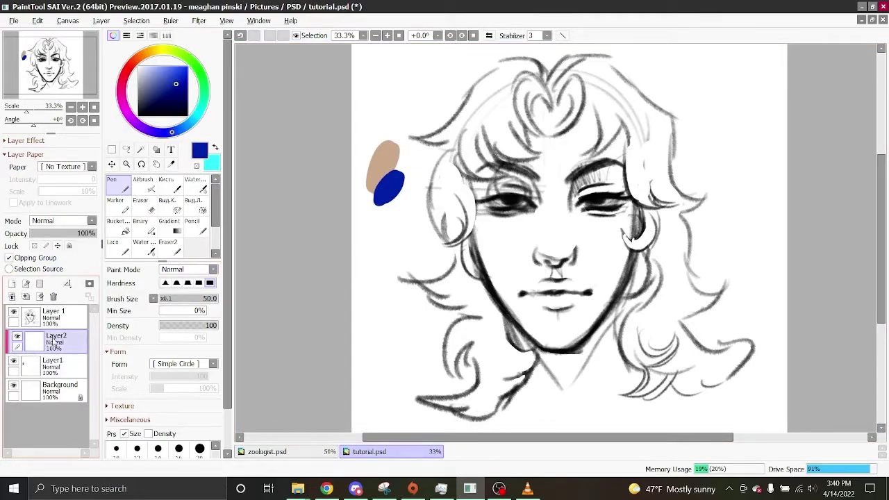
click(129, 67)
click(187, 70)
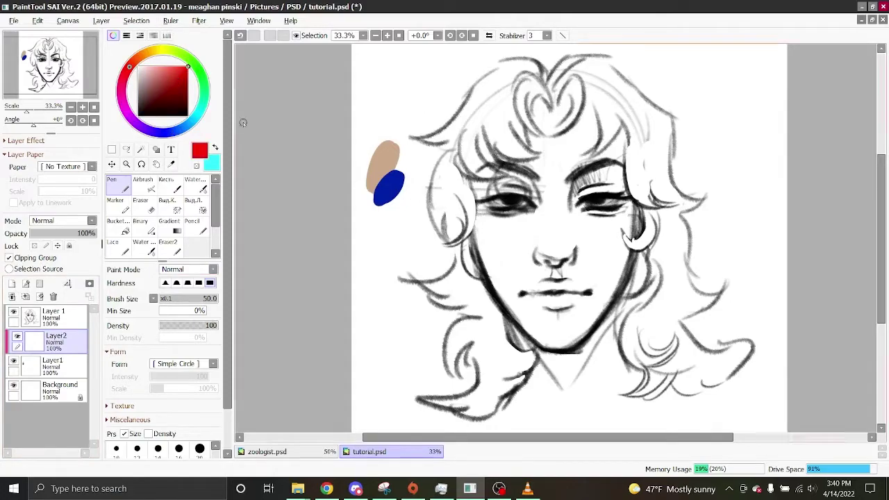
drag(227, 339, 227, 378)
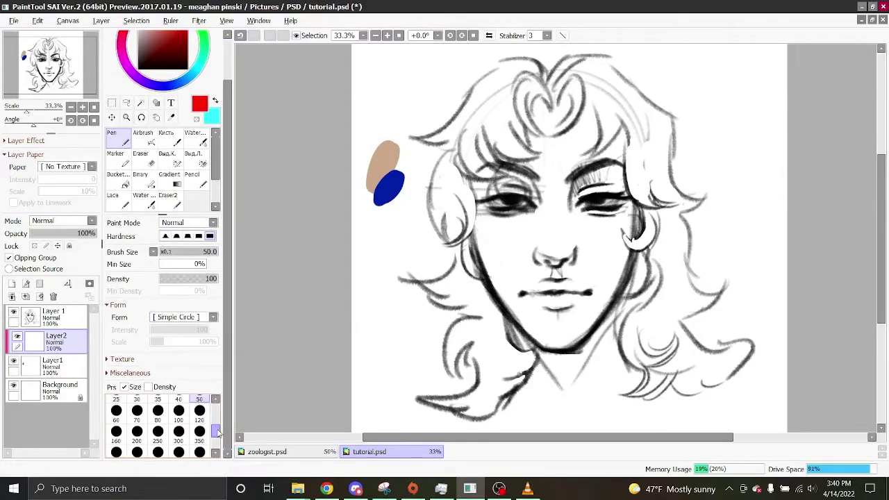
click(179, 413)
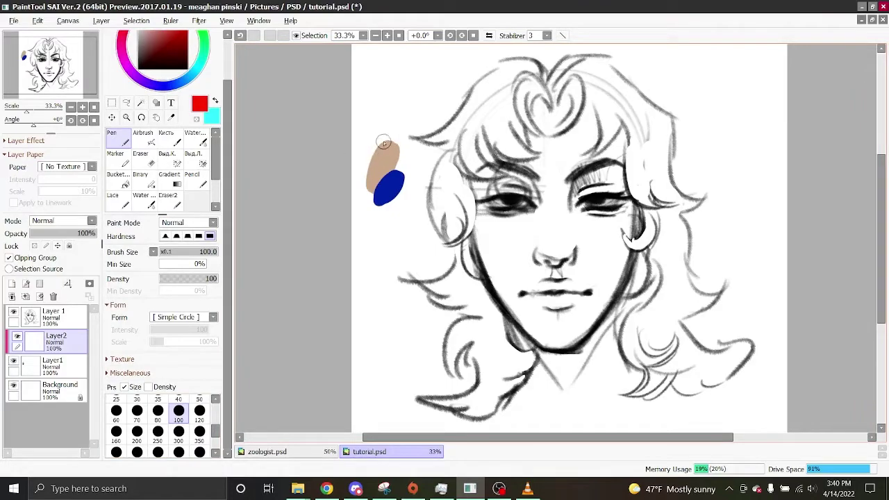
drag(228, 111, 238, 50)
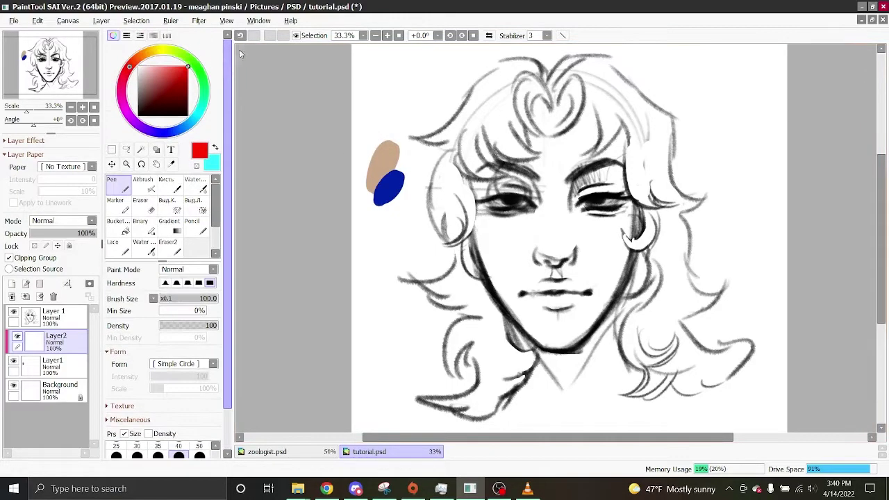
mouse_move(129, 68)
mouse_down()
mouse_move(134, 61)
mouse_move(131, 68)
mouse_up()
mouse_move(361, 167)
mouse_down()
mouse_move(406, 127)
mouse_move(342, 194)
mouse_move(446, 174)
mouse_up()
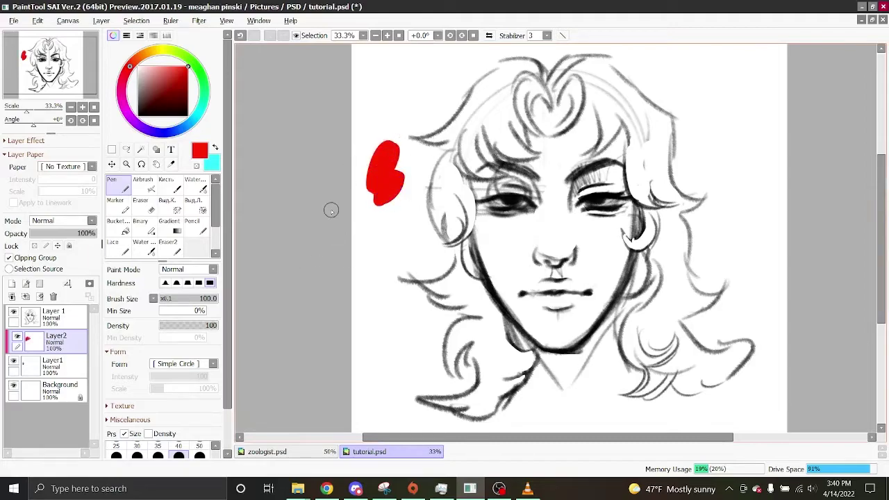
Step: Set the clipped red layer's blending mode to Liner Burn and its opacity to 11%
click(53, 221)
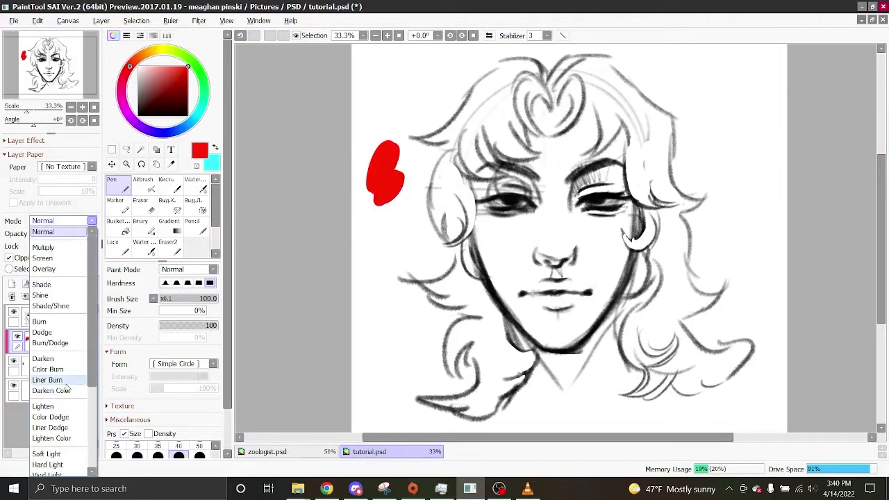
click(64, 382)
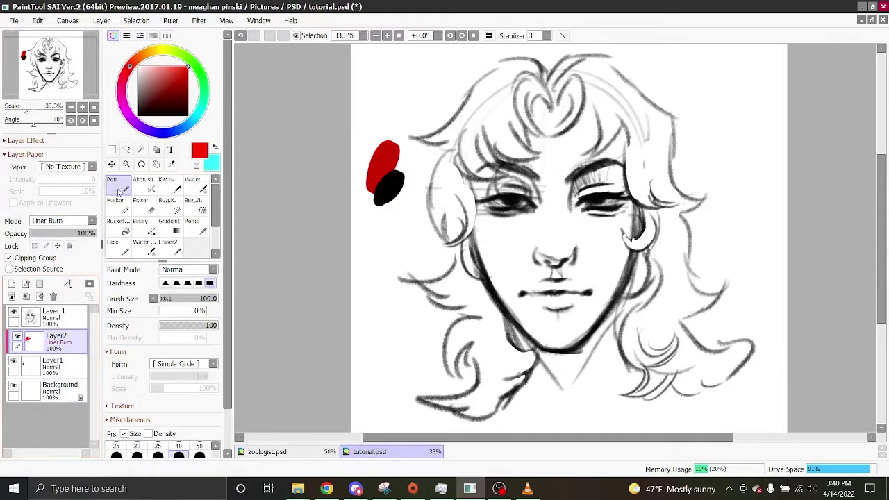
click(37, 234)
mouse_move(38, 239)
mouse_down()
mouse_move(90, 237)
mouse_move(33, 240)
mouse_up()
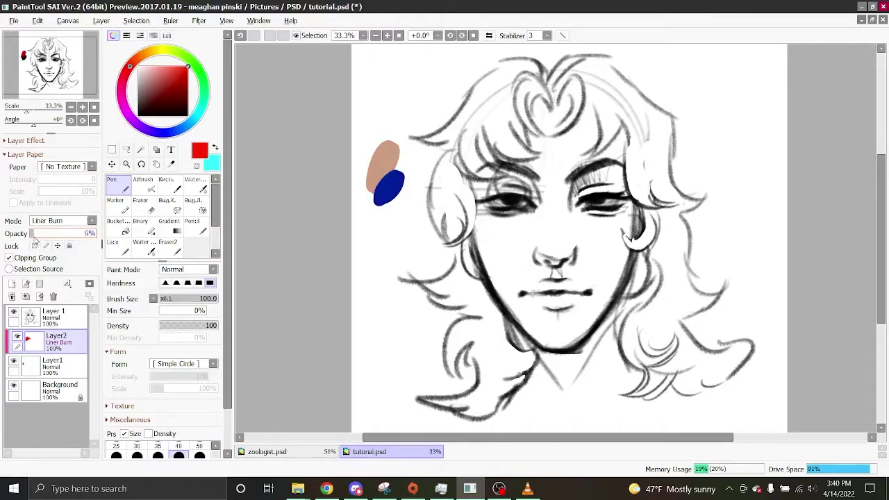
Step: Sample the reddened skin tone from the swatch and merge the clipped layer down into Layer1
click(387, 36)
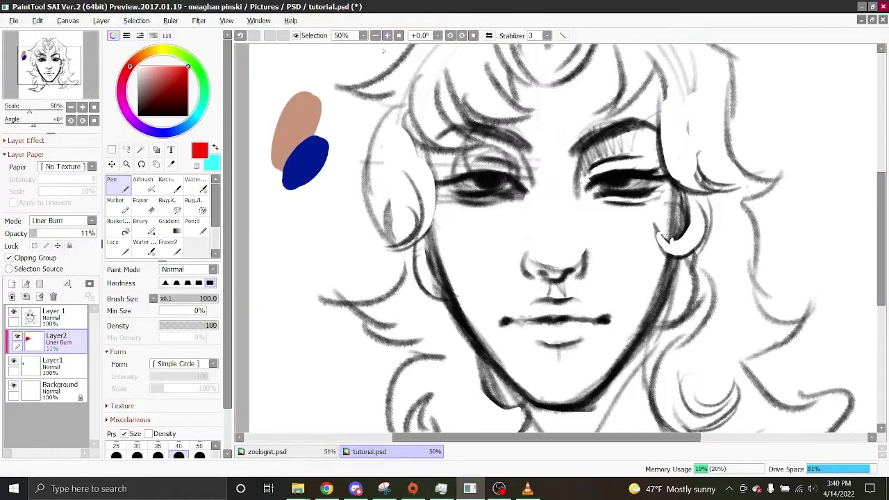
alt+click(310, 119)
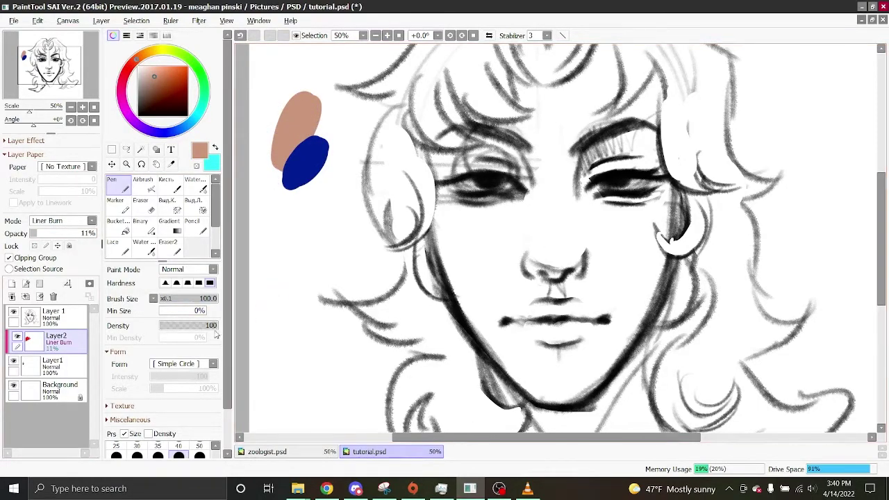
key(ctrl+e)
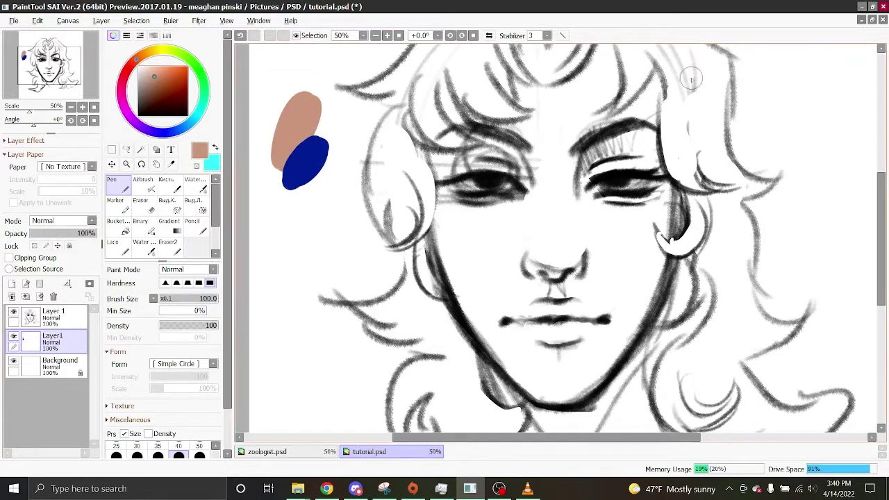
click(375, 35)
click(387, 36)
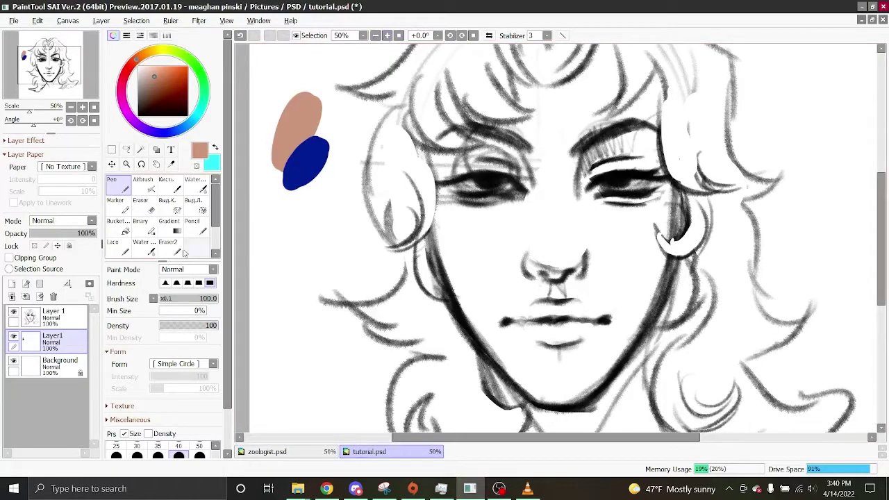
Step: Set the pen size to 70 and trace the outer hair edge on the left side of the face in the sampled skin tone
scroll(215, 416, down, 2)
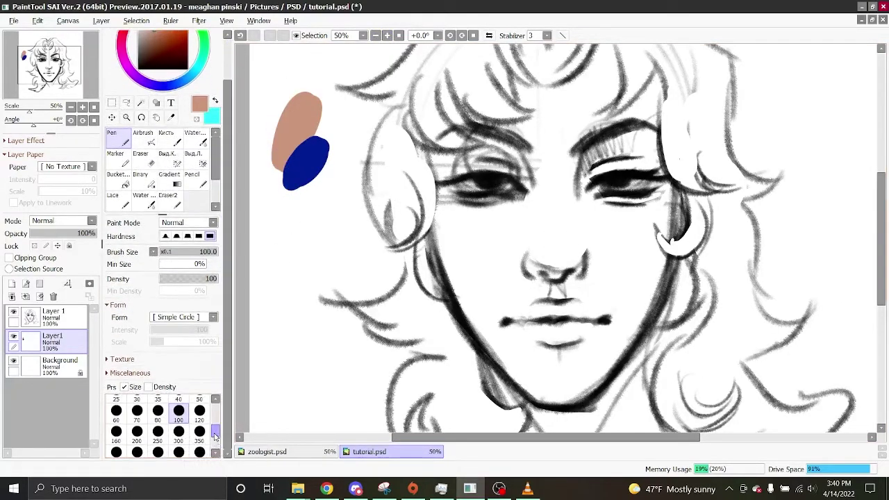
drag(214, 435, 208, 425)
click(116, 420)
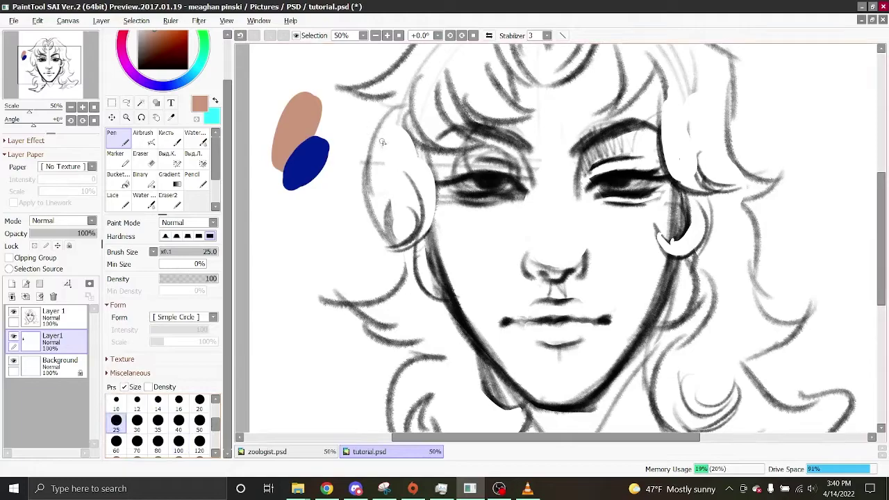
click(158, 420)
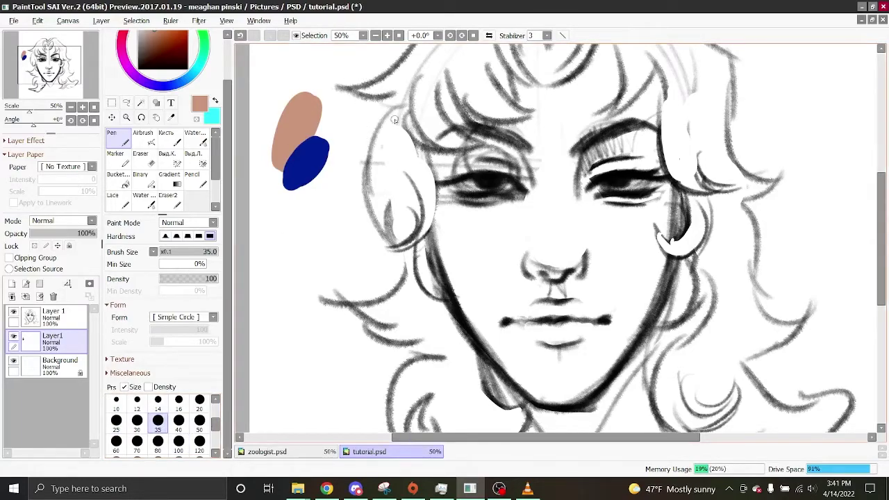
click(155, 449)
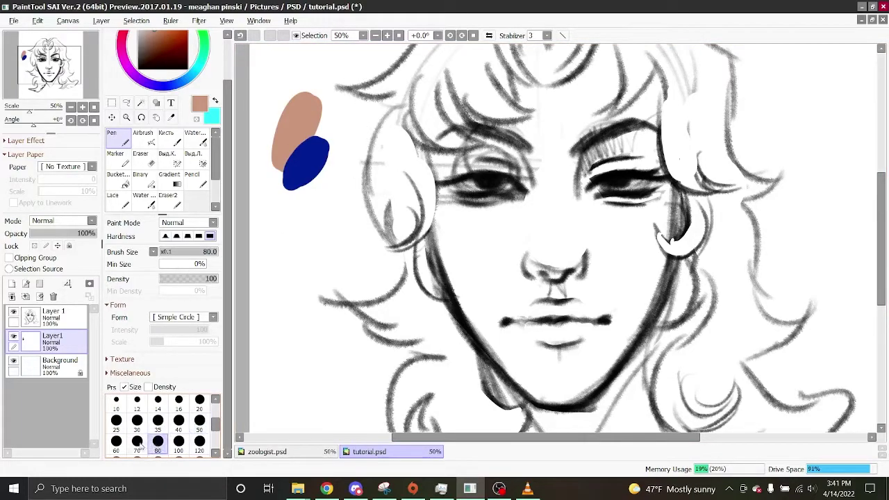
click(138, 443)
mouse_move(394, 244)
mouse_down()
mouse_move(370, 180)
mouse_move(377, 207)
mouse_move(391, 136)
mouse_move(369, 185)
mouse_up()
drag(375, 147, 402, 113)
mouse_move(387, 221)
mouse_down()
mouse_move(414, 278)
mouse_move(409, 298)
mouse_up()
drag(349, 304, 439, 352)
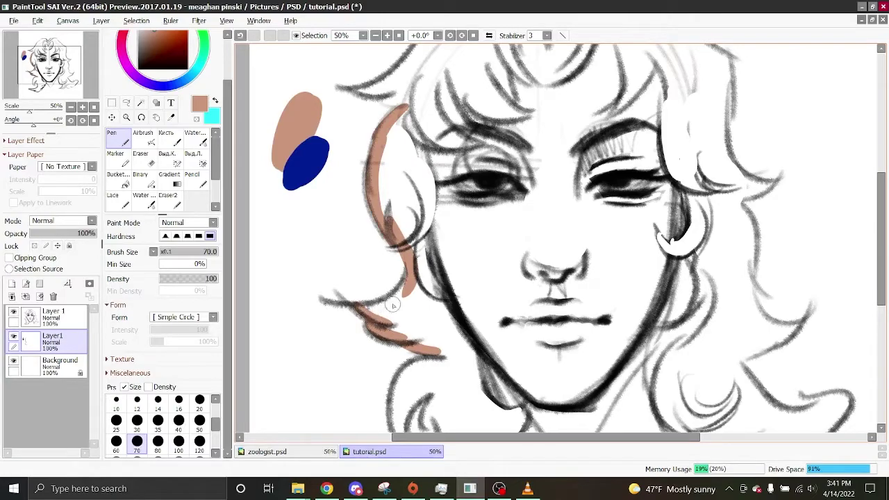
drag(360, 306, 401, 289)
Step: Continue the skin-tone outline around the lower-left curls and the pointed hair tip below them
drag(409, 349, 410, 205)
drag(437, 247, 403, 299)
mouse_move(425, 267)
mouse_down()
mouse_move(441, 306)
mouse_move(396, 342)
mouse_up()
drag(396, 347, 487, 318)
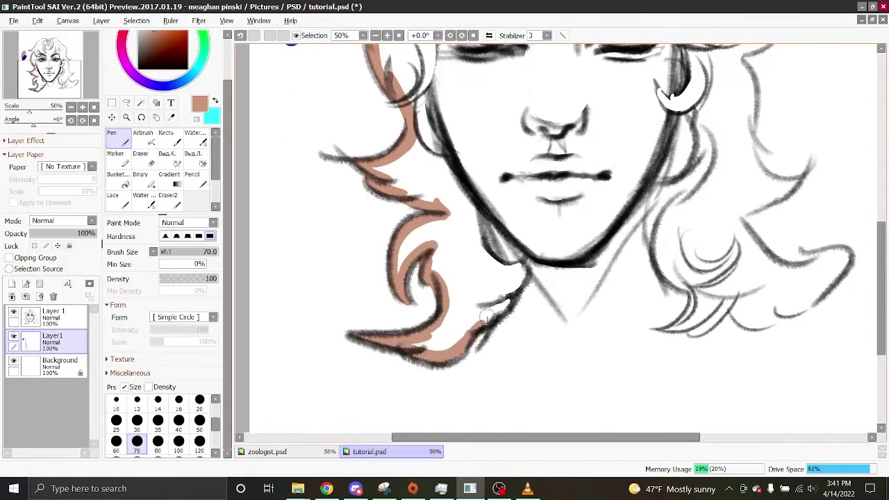
Step: Close the skin-tone outline along the base below the neck, up the right side of the hair and over the crown
drag(466, 352, 676, 334)
drag(689, 283, 520, 284)
scroll(521, 282, up, 8)
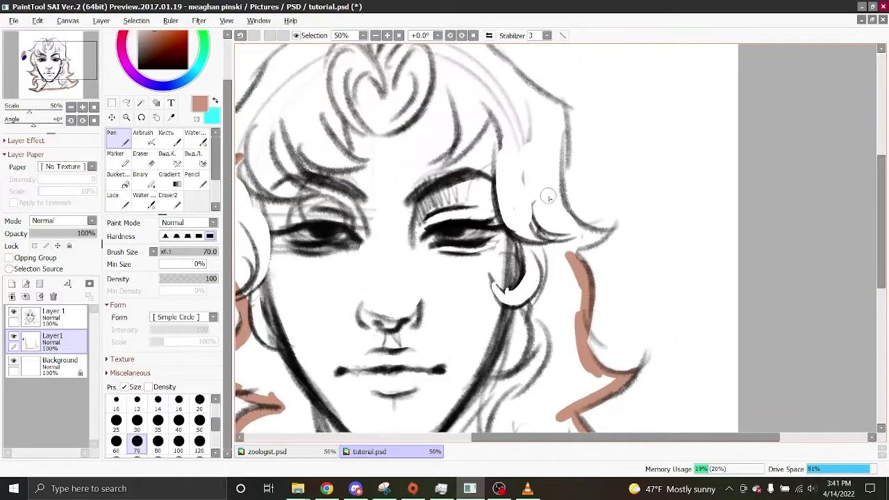
drag(497, 146, 559, 261)
mouse_move(387, 176)
mouse_down()
mouse_move(381, 132)
mouse_move(501, 146)
mouse_up()
scroll(384, 172, left, 3)
mouse_move(402, 246)
mouse_down()
mouse_move(354, 225)
mouse_move(507, 113)
mouse_up()
scroll(555, 239, down, 3)
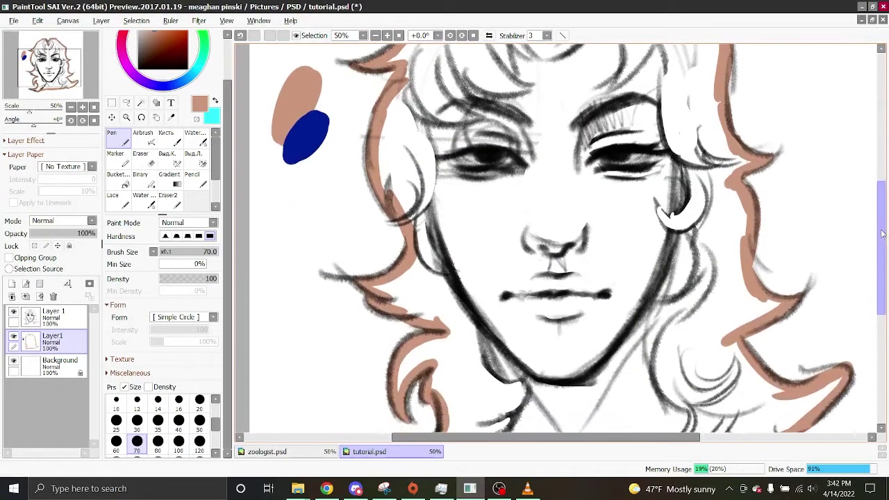
Step: Fill the area enclosed by the skin-tone outline with the same skin tone using the Bucket tool
click(375, 35)
click(127, 182)
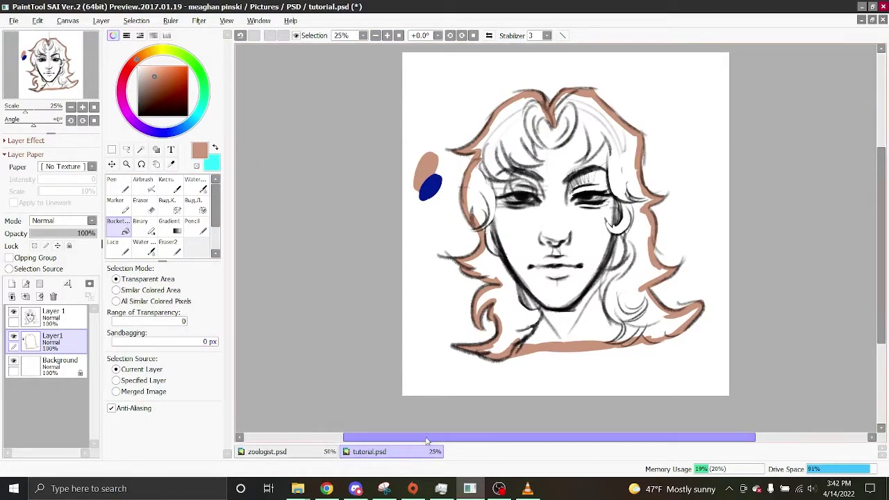
drag(439, 445, 473, 447)
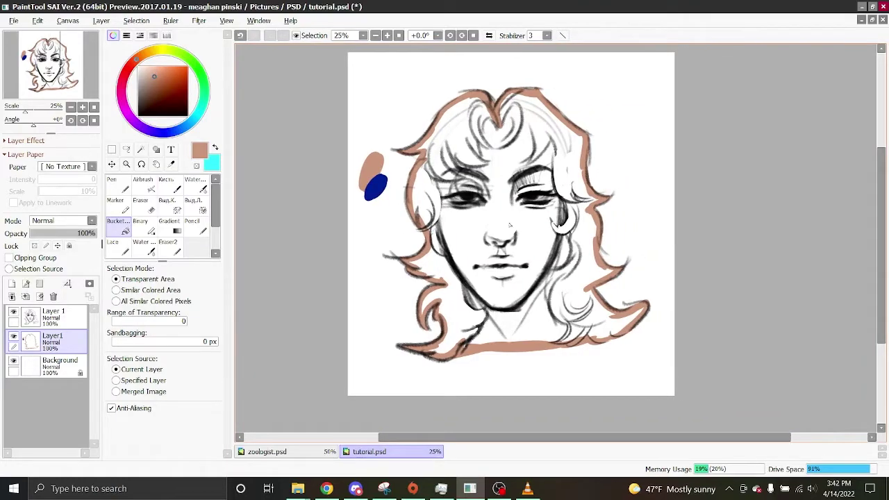
click(508, 224)
drag(542, 437, 538, 436)
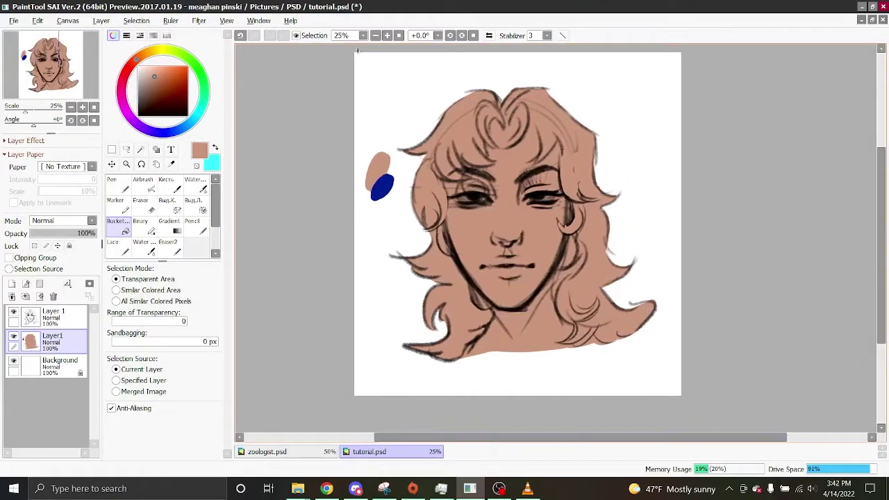
Step: Add a new layer clipped to the skin-tone layer and switch to the Pen tool
click(387, 35)
click(386, 35)
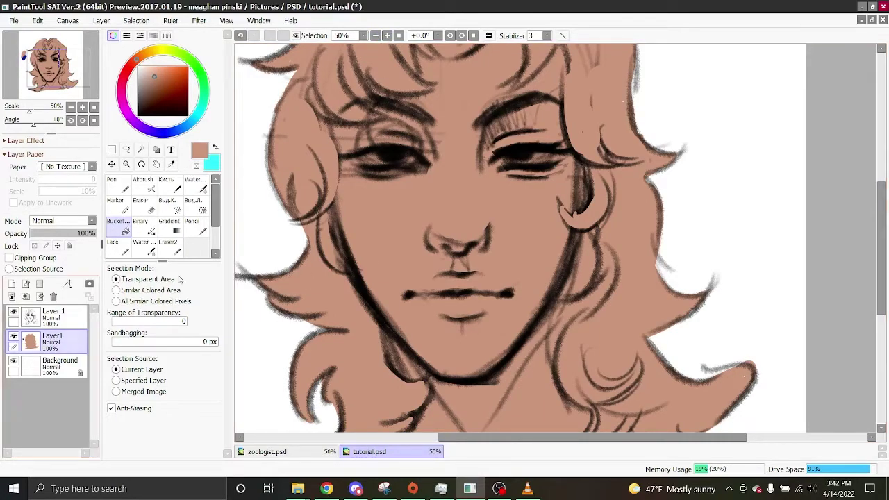
click(375, 36)
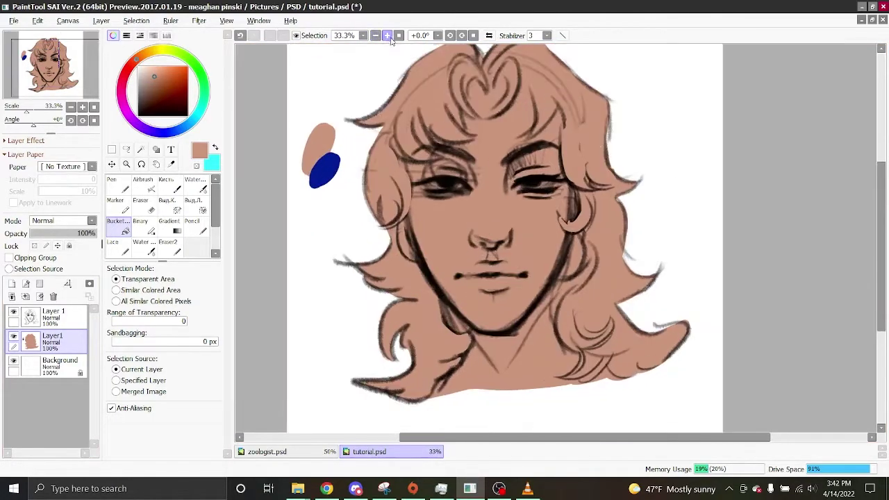
click(11, 284)
click(9, 257)
click(117, 184)
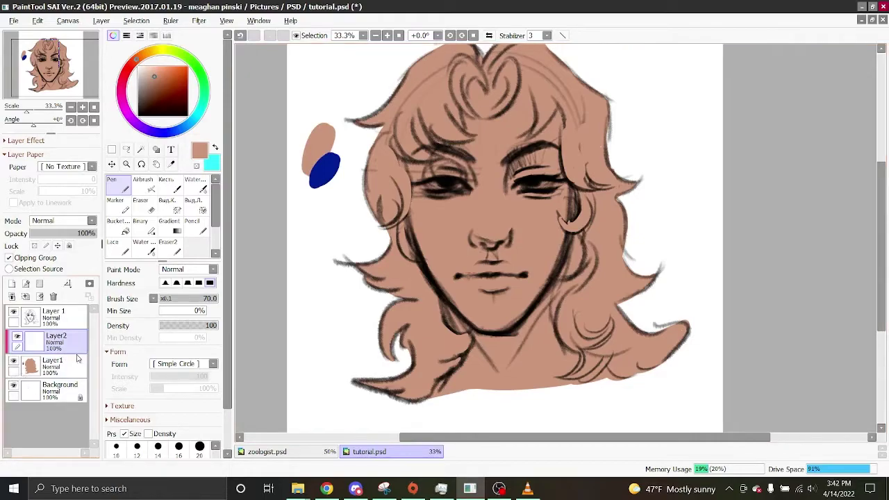
Step: Sample the dark blue from the swatch and paint the hair beside the left side of the face, setting the pen size to 120
right_click(324, 174)
scroll(179, 442, down, 2)
click(199, 420)
mouse_move(347, 123)
mouse_down()
mouse_move(428, 61)
mouse_move(392, 111)
mouse_move(402, 109)
mouse_move(375, 200)
mouse_move(388, 132)
mouse_move(403, 198)
mouse_move(379, 229)
mouse_move(400, 281)
mouse_move(421, 277)
mouse_move(436, 309)
mouse_move(465, 334)
mouse_move(432, 378)
mouse_move(393, 406)
mouse_move(321, 420)
mouse_move(363, 324)
mouse_move(361, 265)
mouse_move(393, 326)
mouse_move(407, 307)
mouse_move(437, 341)
mouse_move(439, 323)
mouse_up()
click(199, 451)
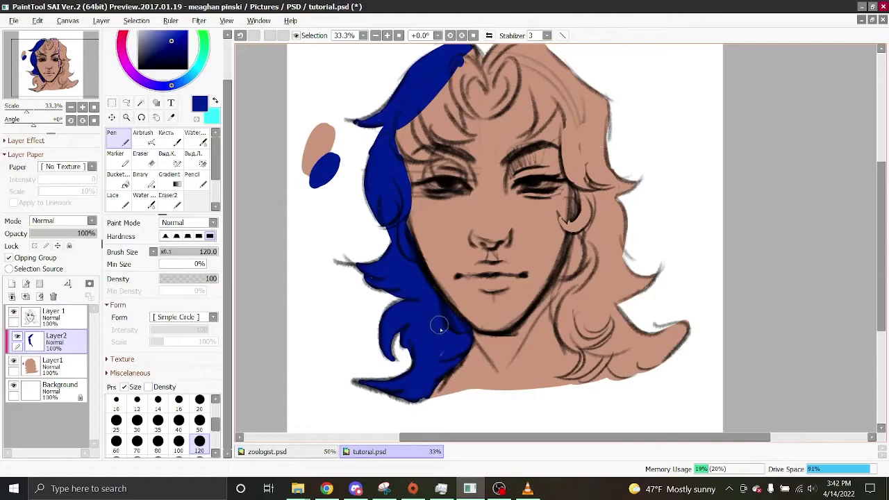
Step: Paint the hair on the right side of the face, the crown and the bangs in the same dark blue
mouse_move(597, 268)
mouse_down()
mouse_move(628, 260)
mouse_move(581, 318)
mouse_move(662, 340)
mouse_move(637, 379)
mouse_up()
mouse_move(606, 275)
mouse_down()
mouse_move(591, 325)
mouse_move(577, 293)
mouse_move(569, 333)
mouse_move(607, 347)
mouse_move(579, 340)
mouse_move(573, 382)
mouse_move(651, 340)
mouse_move(573, 381)
mouse_move(610, 222)
mouse_move(573, 264)
mouse_move(561, 301)
mouse_move(579, 173)
mouse_move(576, 186)
mouse_up()
scroll(579, 172, up, 3)
mouse_move(506, 142)
mouse_down()
mouse_move(526, 174)
mouse_move(546, 163)
mouse_move(479, 174)
mouse_move(456, 238)
mouse_move(410, 267)
mouse_up()
scroll(676, 120, down, 5)
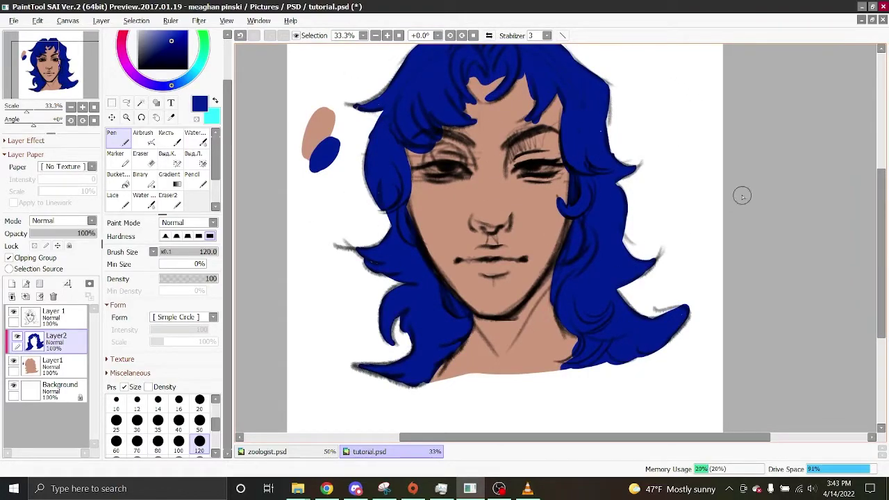
Step: Choose a very pale, desaturated cyan as the brush color for the eye whites
drag(230, 111, 229, 68)
click(166, 48)
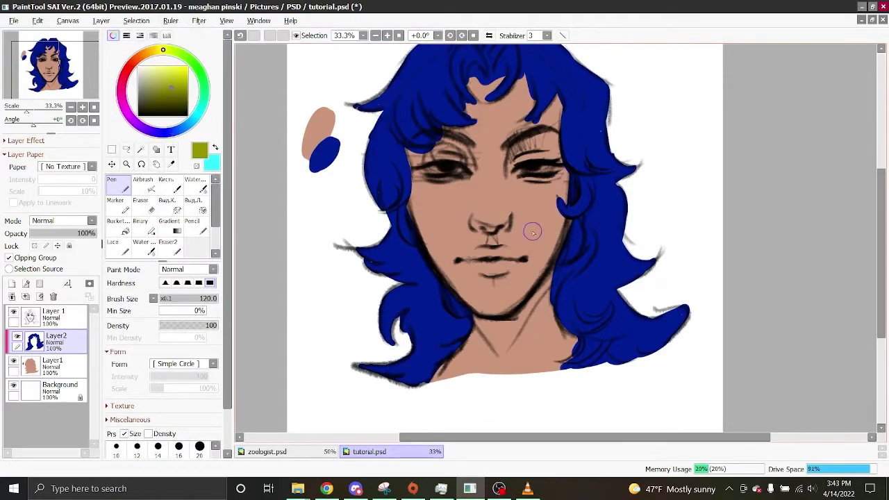
mouse_move(492, 438)
mouse_down()
mouse_move(458, 448)
mouse_move(495, 438)
mouse_up()
click(387, 36)
click(375, 35)
click(387, 36)
click(145, 67)
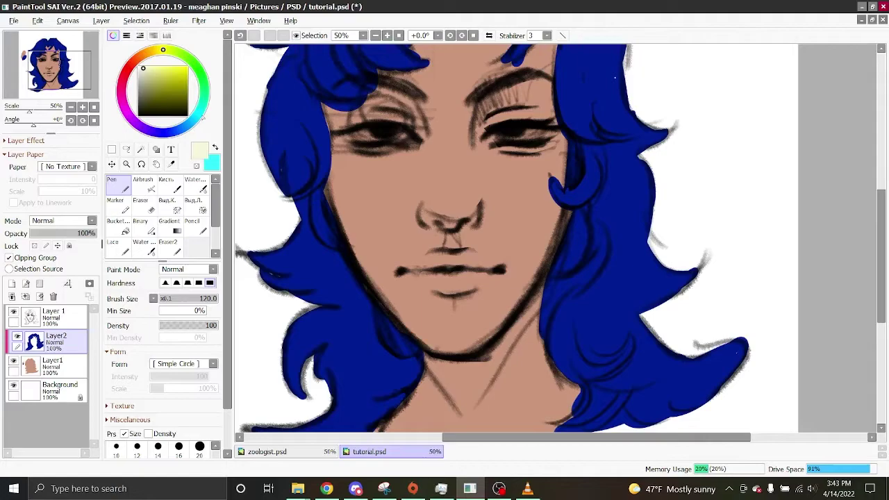
click(198, 115)
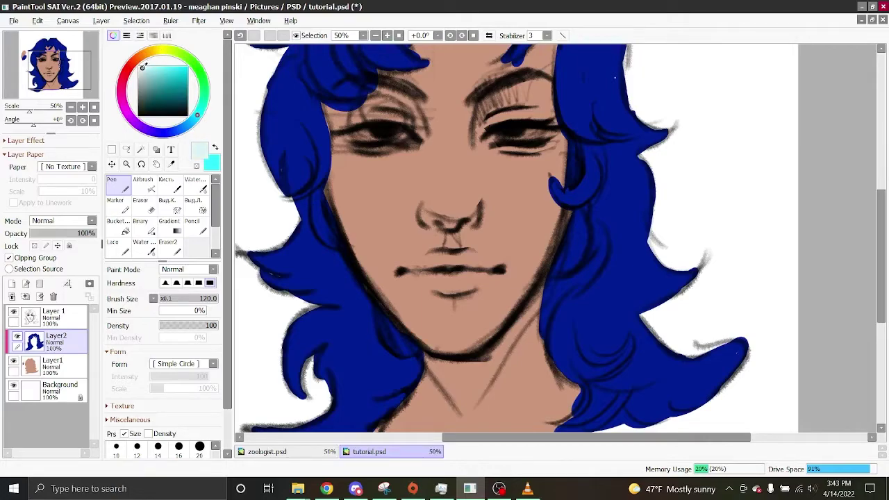
Step: Paint the whites of both eyes in the pale cyan-gray
drag(346, 139, 410, 137)
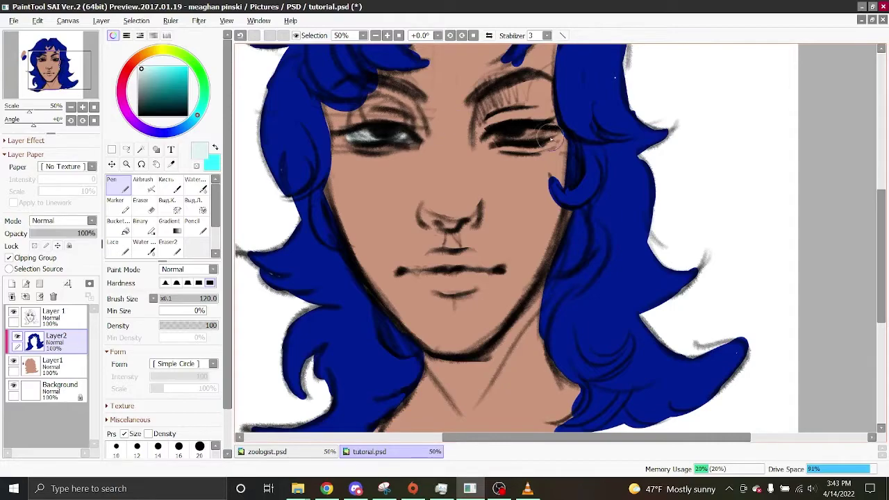
drag(489, 138, 556, 127)
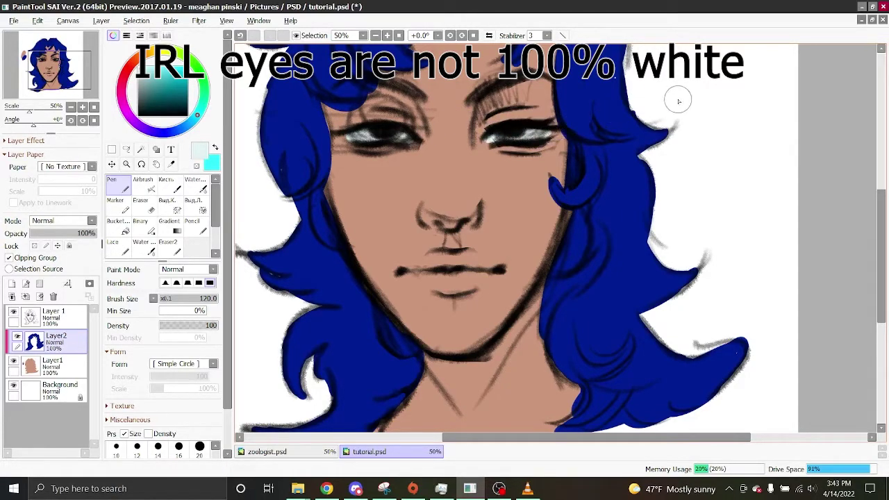
click(374, 35)
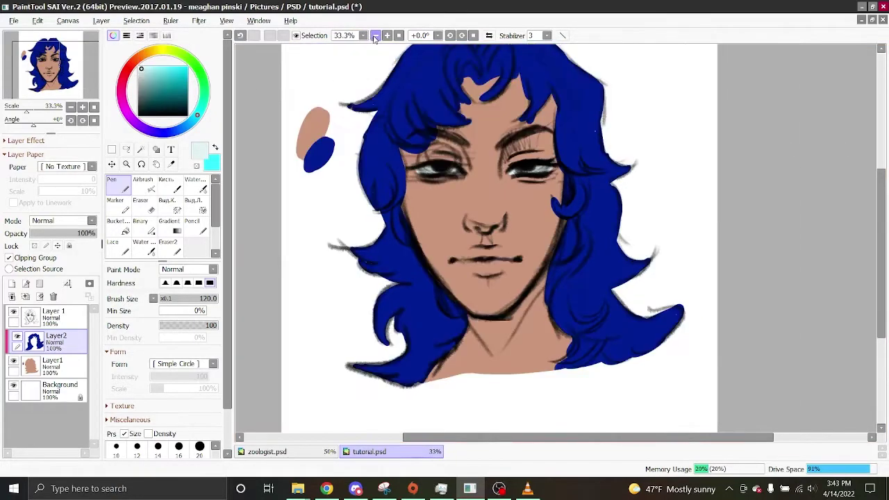
click(387, 36)
drag(532, 438, 517, 438)
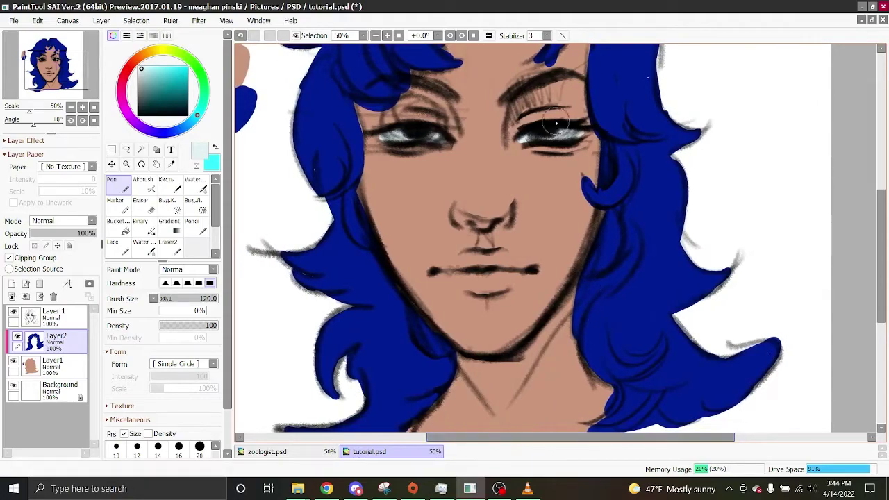
drag(524, 137, 511, 144)
Step: Merge the clipped color layer down into Layer1, add a new layer above it and pick a red-orange hue
key(ctrl+e)
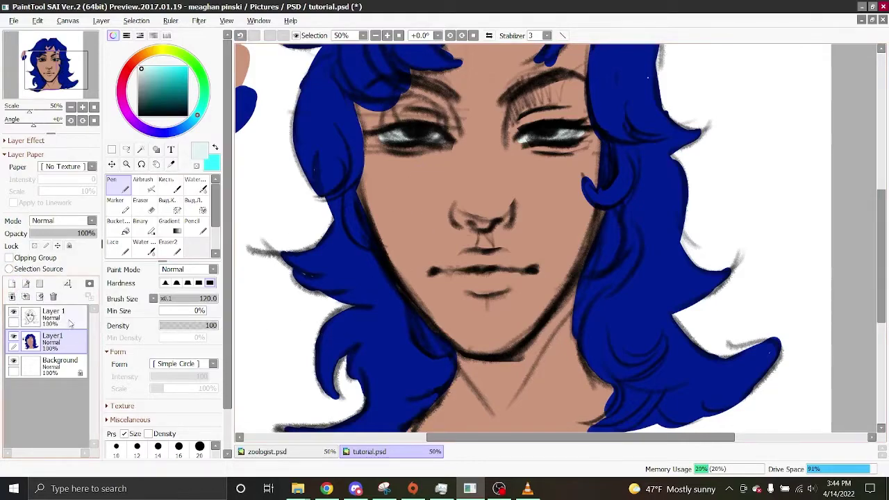
click(12, 285)
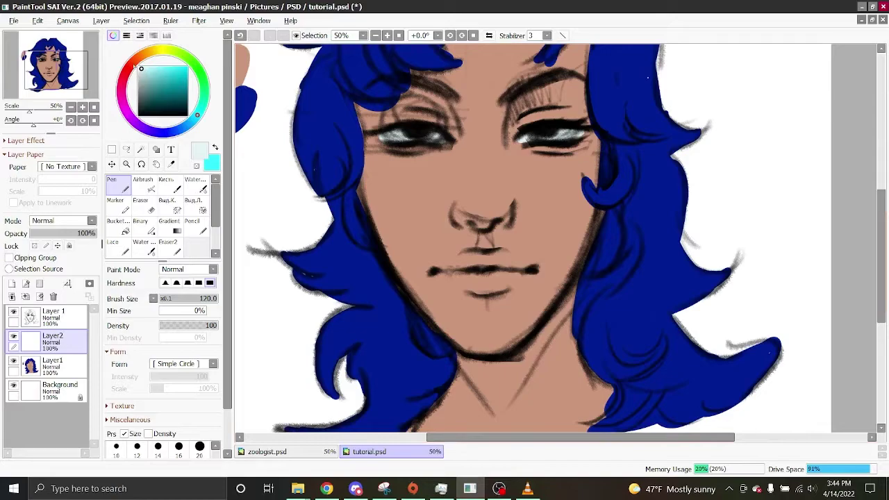
click(135, 63)
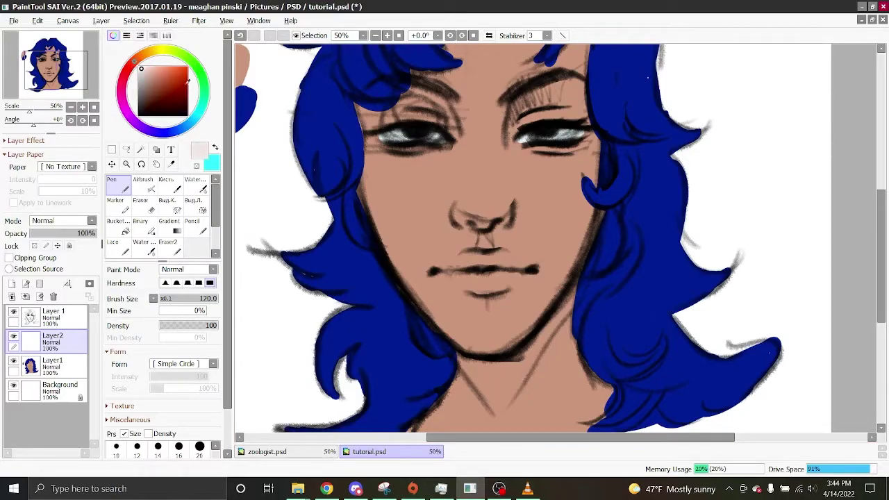
click(168, 77)
click(168, 66)
drag(172, 48, 209, 67)
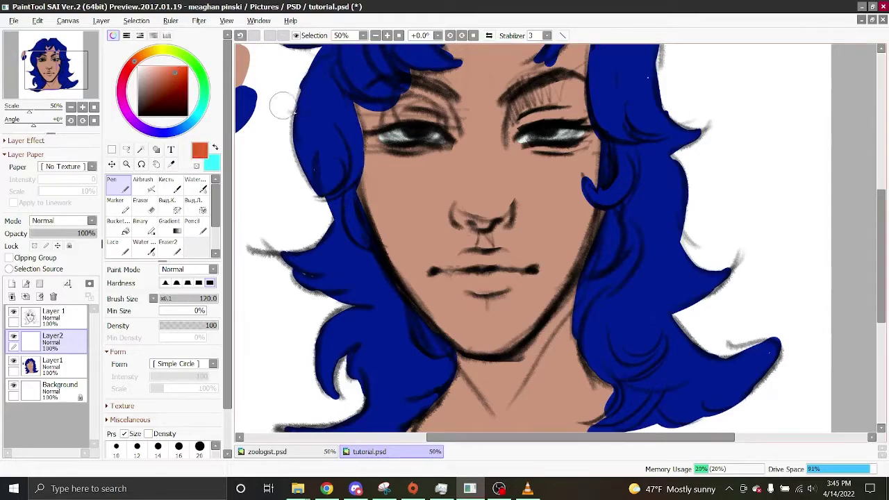
click(469, 211)
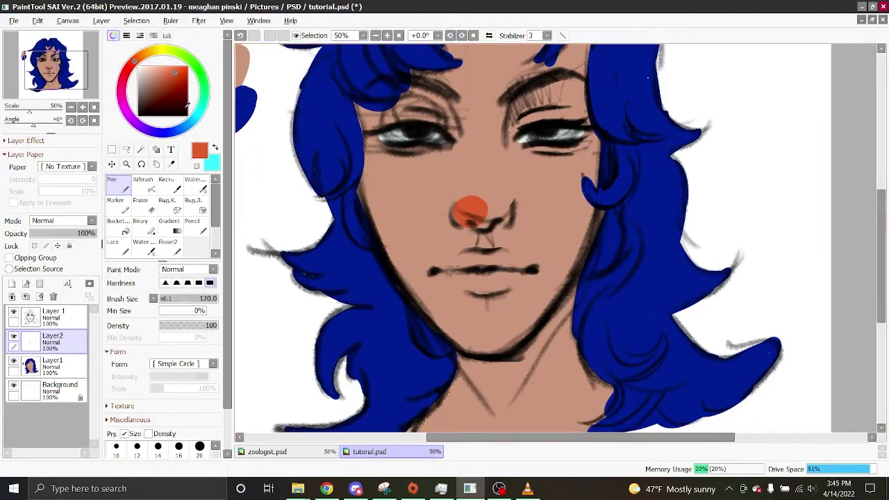
key(ctrl+z)
Step: Choose a dark red and block in blush shapes on the nose, both cheeks, the inner eye corners and the lips
drag(175, 73, 179, 86)
mouse_move(485, 200)
mouse_down()
mouse_move(502, 212)
mouse_move(484, 202)
mouse_move(482, 157)
mouse_move(487, 197)
mouse_move(477, 177)
mouse_move(476, 132)
mouse_move(489, 131)
mouse_move(498, 191)
mouse_move(479, 120)
mouse_up()
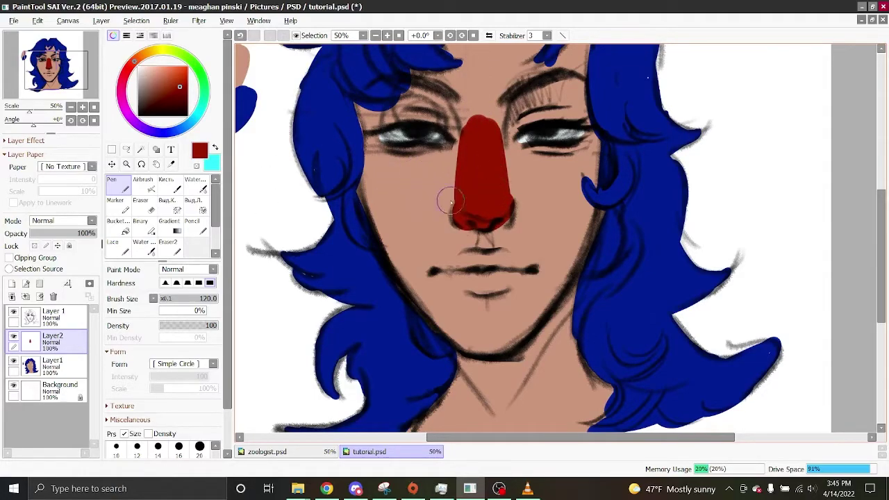
drag(383, 188, 378, 167)
drag(571, 173, 565, 175)
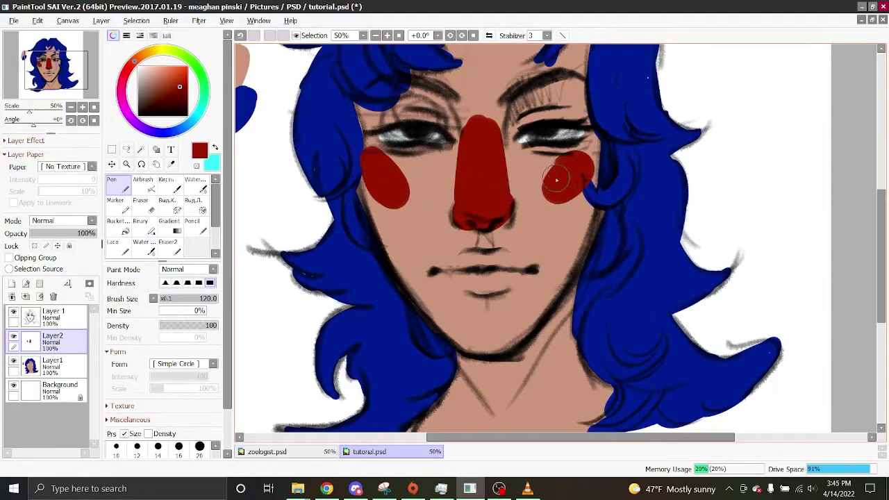
drag(446, 148, 453, 133)
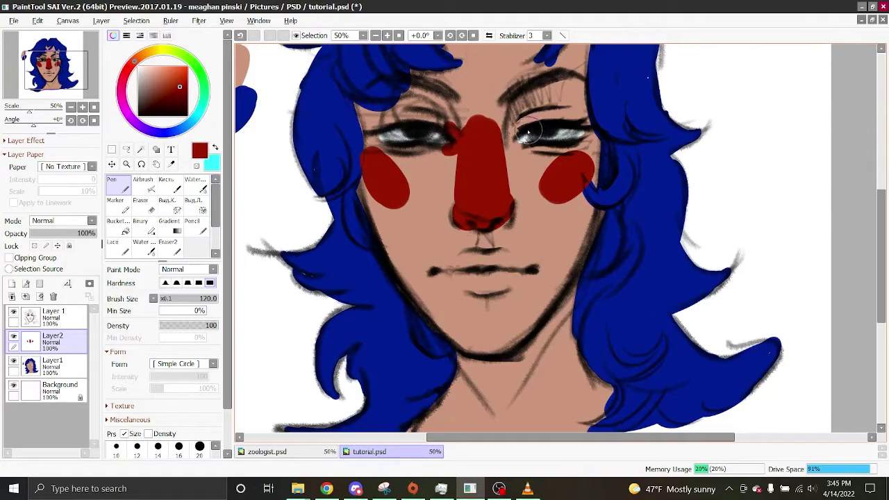
drag(527, 132, 524, 139)
mouse_move(454, 261)
mouse_down()
mouse_move(492, 275)
mouse_move(466, 259)
mouse_move(463, 270)
mouse_move(474, 261)
mouse_move(470, 285)
mouse_move(499, 286)
mouse_move(494, 261)
mouse_up()
Step: Set the watercolor brush to size 120 and soften the edges of the red patch on the left cheek
click(195, 184)
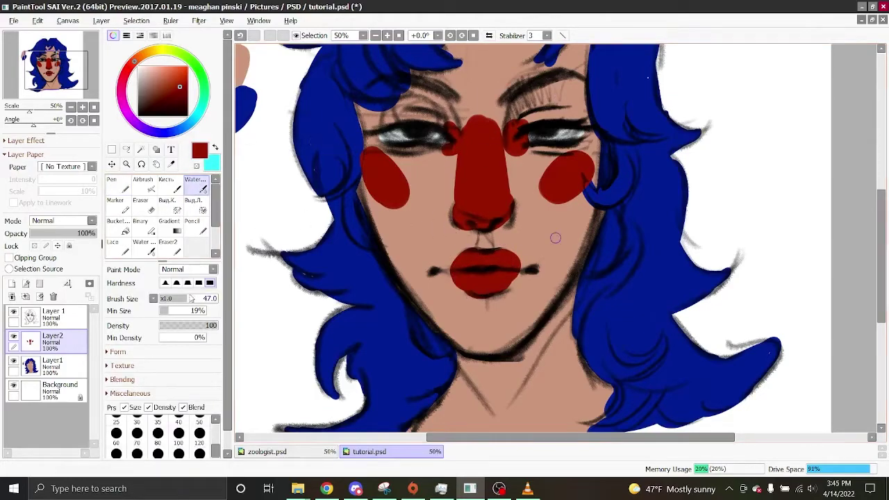
click(199, 298)
scroll(181, 388, down, 1)
click(199, 416)
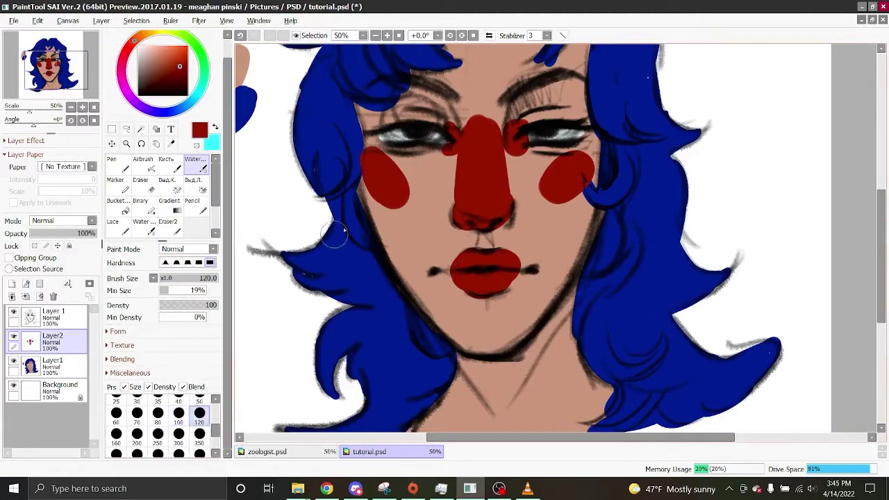
drag(368, 147, 418, 186)
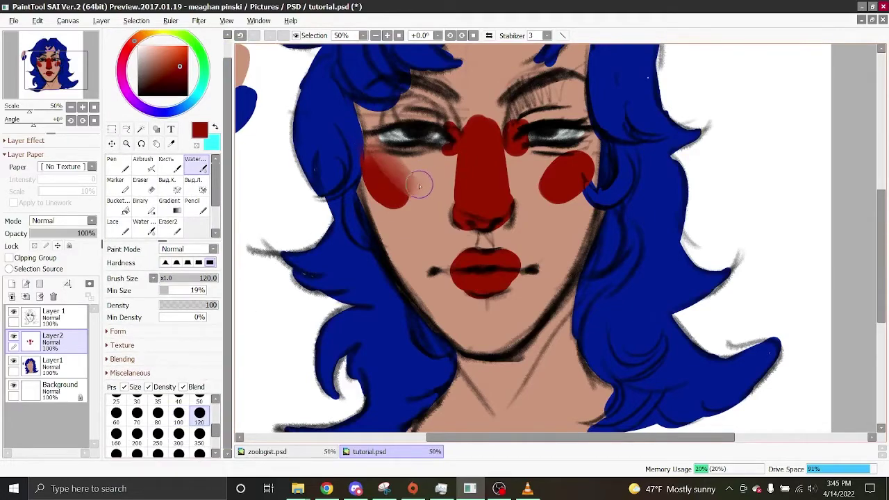
mouse_move(385, 155)
mouse_down()
mouse_move(363, 168)
mouse_move(421, 199)
mouse_move(406, 173)
mouse_move(397, 177)
mouse_move(432, 215)
mouse_move(377, 165)
mouse_move(425, 203)
mouse_up()
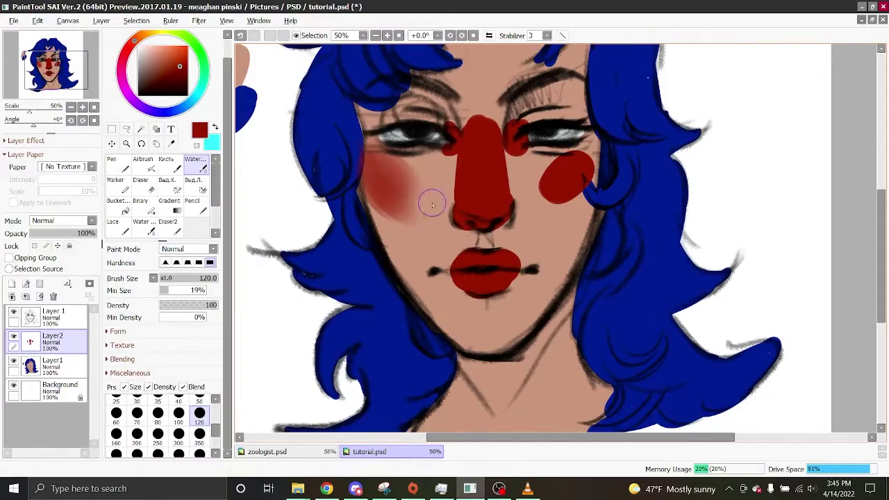
drag(412, 168, 386, 208)
Step: Blend the red on the nose, inner eye corners, right cheek and lips into soft patches
mouse_move(465, 128)
mouse_down()
mouse_move(439, 158)
mouse_move(466, 97)
mouse_move(465, 123)
mouse_move(480, 136)
mouse_move(494, 86)
mouse_move(501, 130)
mouse_move(541, 109)
mouse_move(548, 139)
mouse_move(528, 142)
mouse_move(526, 157)
mouse_move(561, 155)
mouse_move(533, 207)
mouse_move(567, 186)
mouse_move(560, 207)
mouse_move(577, 192)
mouse_move(587, 159)
mouse_move(559, 158)
mouse_move(539, 172)
mouse_move(532, 202)
mouse_move(582, 184)
mouse_move(589, 156)
mouse_up()
drag(457, 161, 456, 198)
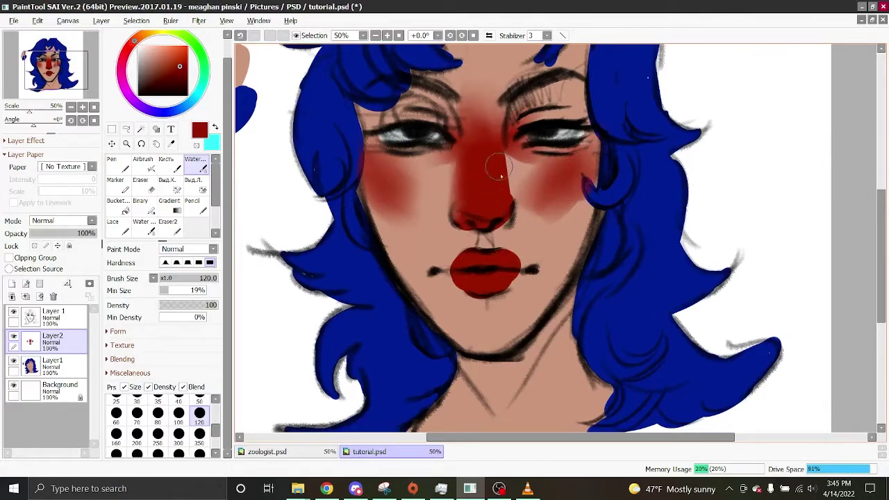
drag(498, 151, 501, 166)
mouse_move(467, 274)
mouse_down()
mouse_move(477, 252)
mouse_move(457, 274)
mouse_move(502, 277)
mouse_up()
Step: Set the blush layer to Multiply at 34% opacity and merge it down into Layer1
click(375, 35)
click(387, 35)
click(61, 220)
click(50, 257)
drag(74, 238, 55, 236)
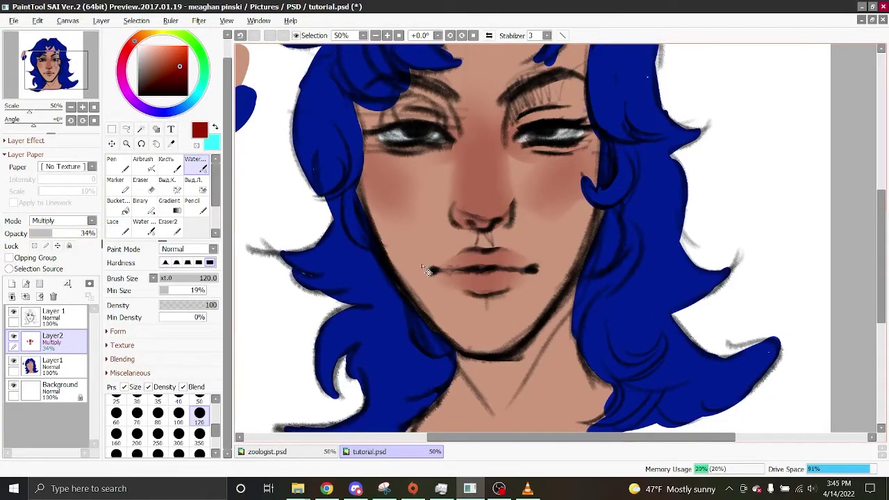
key(ctrl+e)
Step: On a new layer, paint smaller dark-red pen spots on the nose tip, cheeks, inner eye corners and lips
click(12, 283)
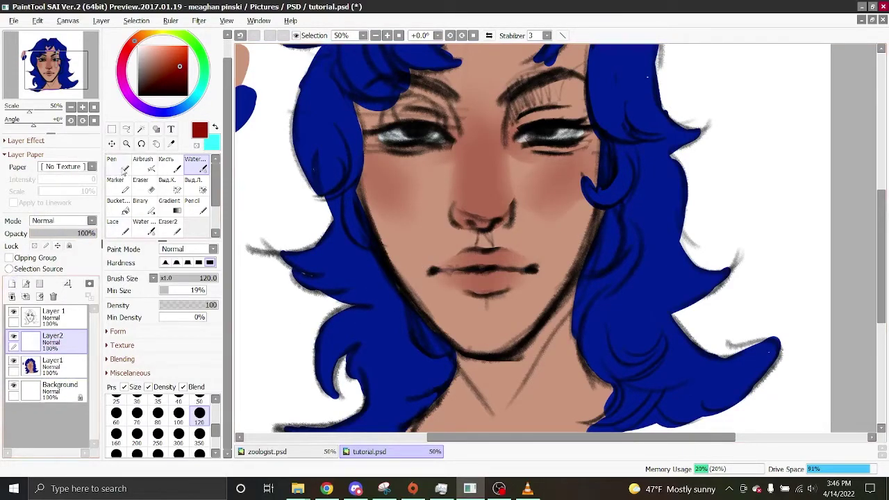
click(124, 168)
mouse_move(465, 200)
mouse_down()
mouse_move(469, 209)
mouse_move(462, 207)
mouse_move(492, 211)
mouse_up()
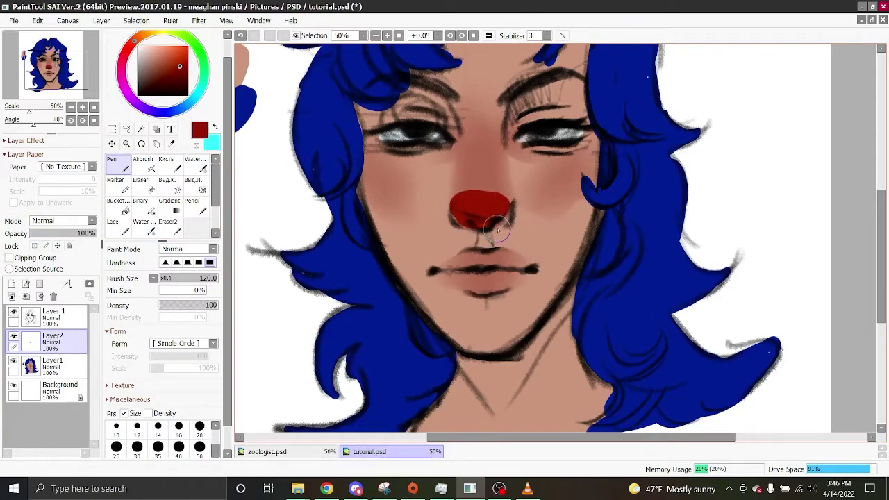
drag(377, 174, 384, 189)
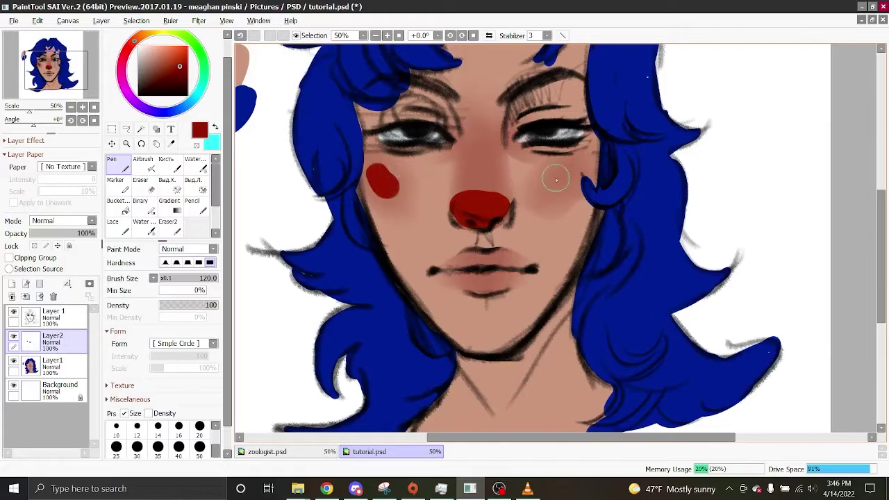
drag(552, 181, 566, 175)
drag(516, 138, 514, 145)
drag(448, 139, 450, 145)
mouse_move(466, 272)
mouse_down()
mouse_move(480, 252)
mouse_move(478, 276)
mouse_move(464, 272)
mouse_move(468, 262)
mouse_move(519, 264)
mouse_up()
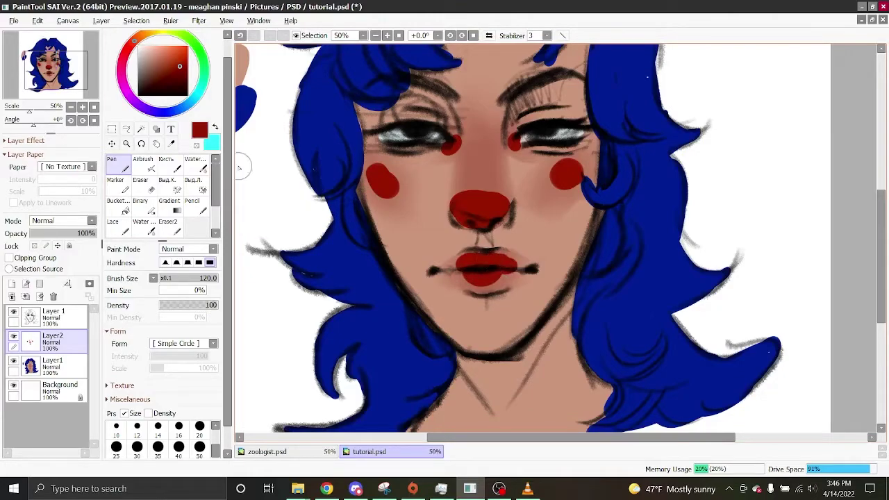
Step: Blend the smaller red spots on the cheeks, eye corners, nose tip and lips with the watercolor brush
click(195, 164)
mouse_move(375, 174)
mouse_down()
mouse_move(394, 206)
mouse_move(403, 196)
mouse_move(386, 165)
mouse_up()
mouse_move(522, 195)
mouse_down()
mouse_move(561, 175)
mouse_move(565, 183)
mouse_move(512, 136)
mouse_move(534, 146)
mouse_up()
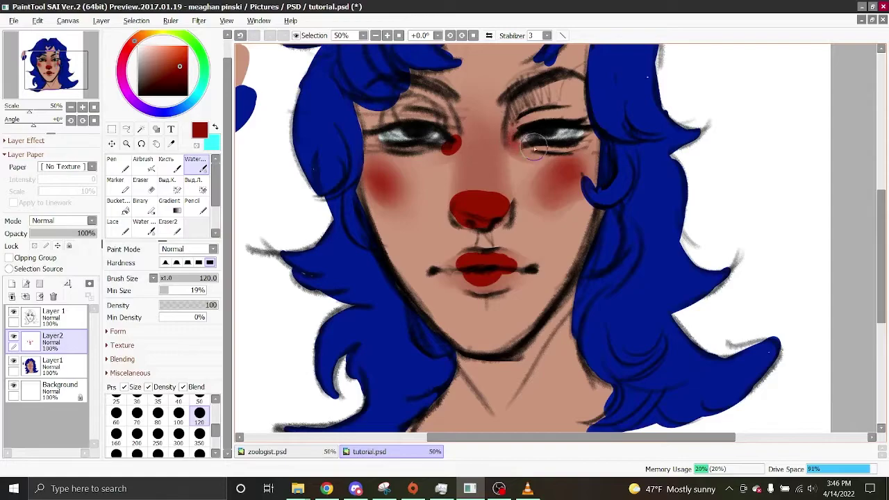
drag(441, 148, 454, 126)
mouse_move(459, 199)
mouse_down()
mouse_move(472, 162)
mouse_move(499, 200)
mouse_move(493, 141)
mouse_move(485, 192)
mouse_up()
mouse_move(456, 273)
mouse_down()
mouse_move(499, 261)
mouse_move(472, 286)
mouse_move(521, 270)
mouse_up()
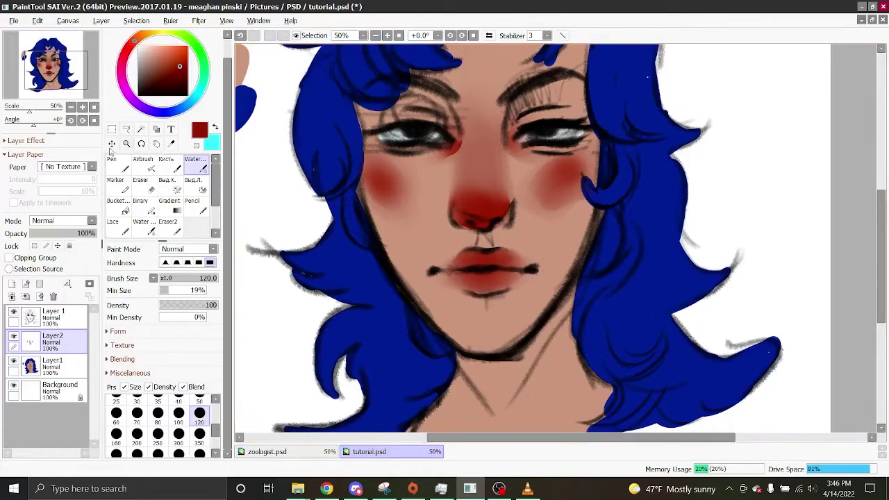
Step: Set the blush layer to Multiply, lower its opacity and merge it down into Layer1
click(63, 220)
click(41, 234)
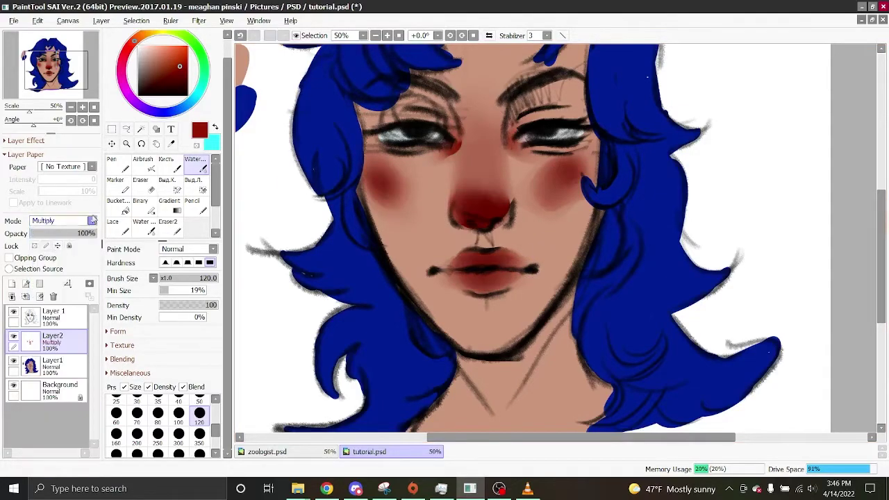
click(59, 234)
drag(59, 234, 49, 234)
key(ctrl+e)
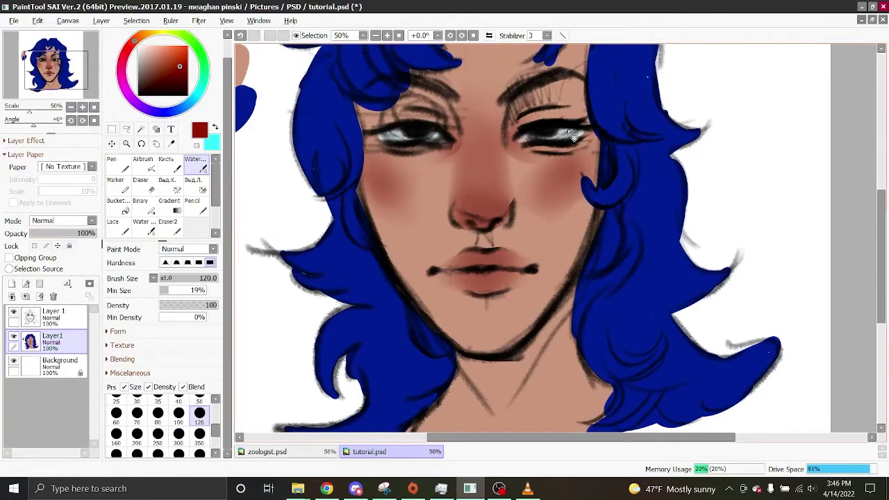
click(375, 35)
click(387, 35)
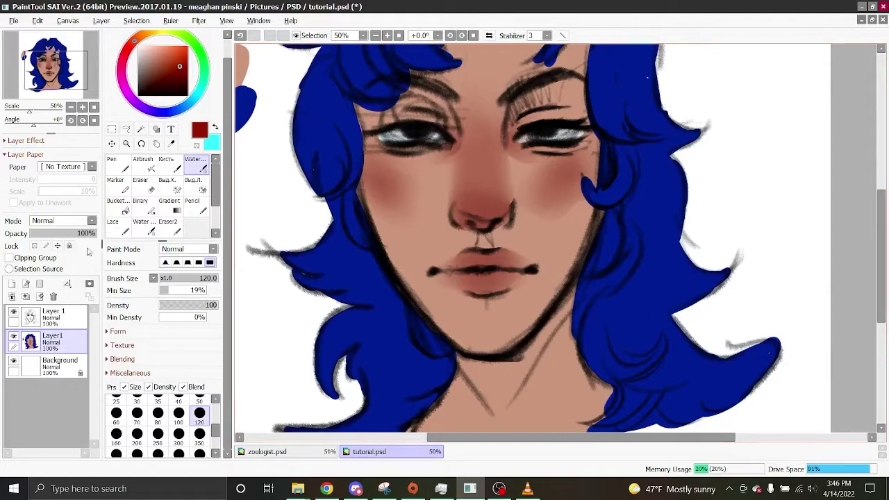
Step: Add a new layer clipped to Layer1 and choose a darker red for the Pen
click(11, 283)
click(17, 257)
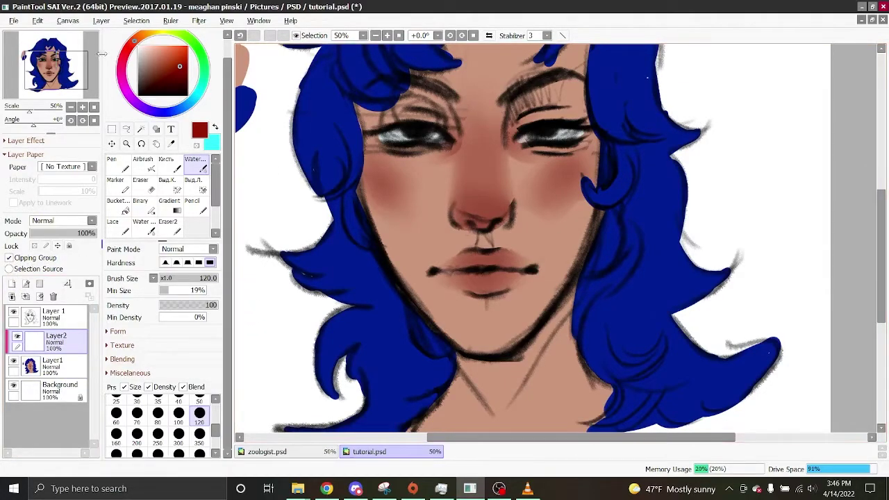
click(132, 46)
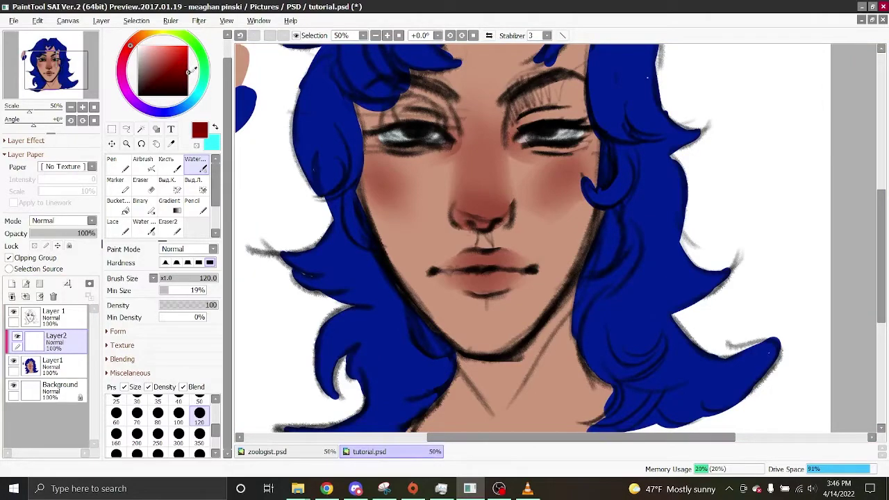
click(116, 164)
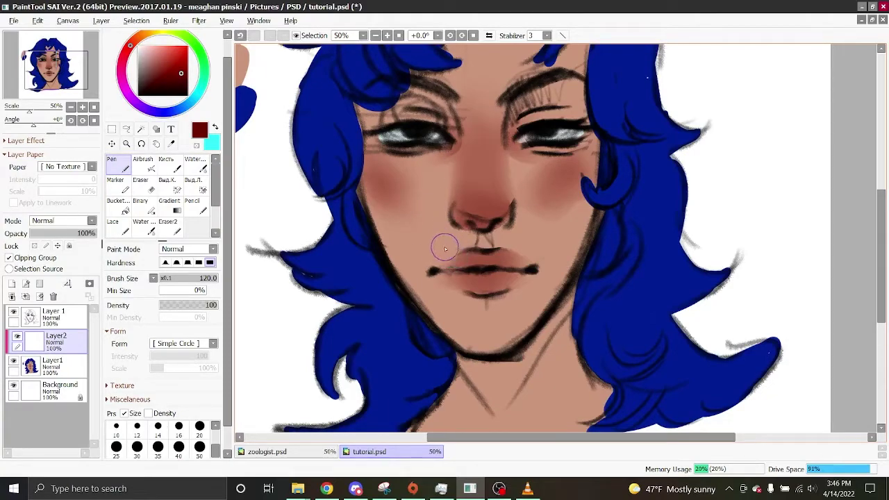
Step: Paint dark-red shadow strokes with the size 70 pen from under both inner eyebrows down to the inner eye corners
drag(458, 437, 471, 436)
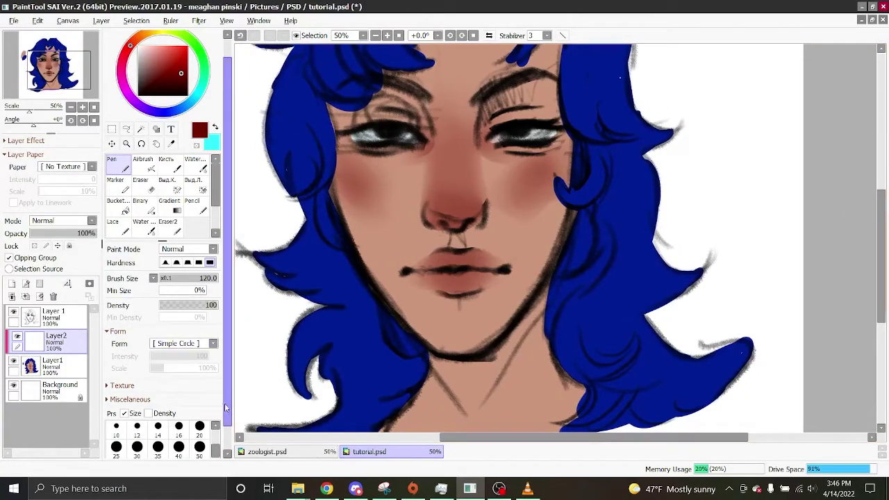
scroll(218, 436, down, 1)
click(198, 425)
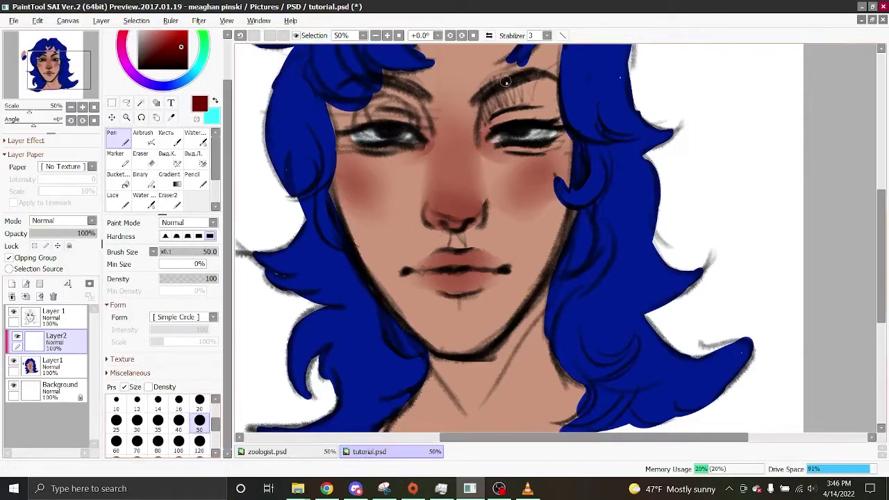
click(159, 421)
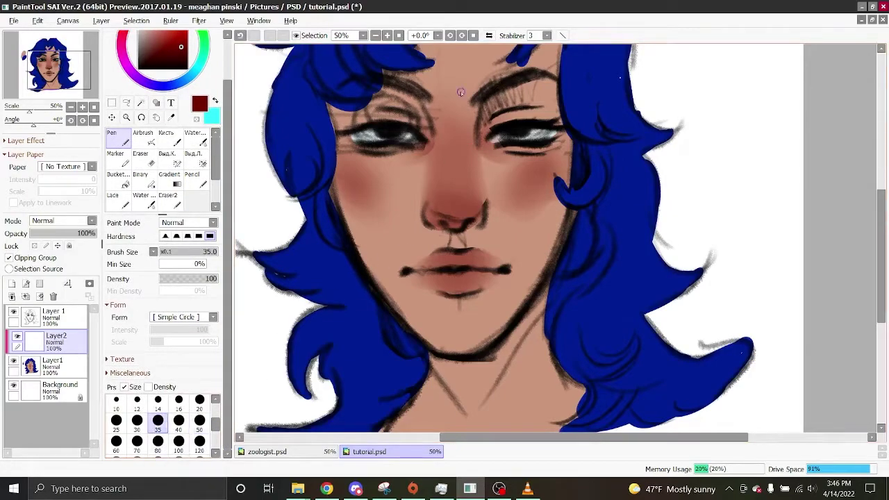
click(181, 427)
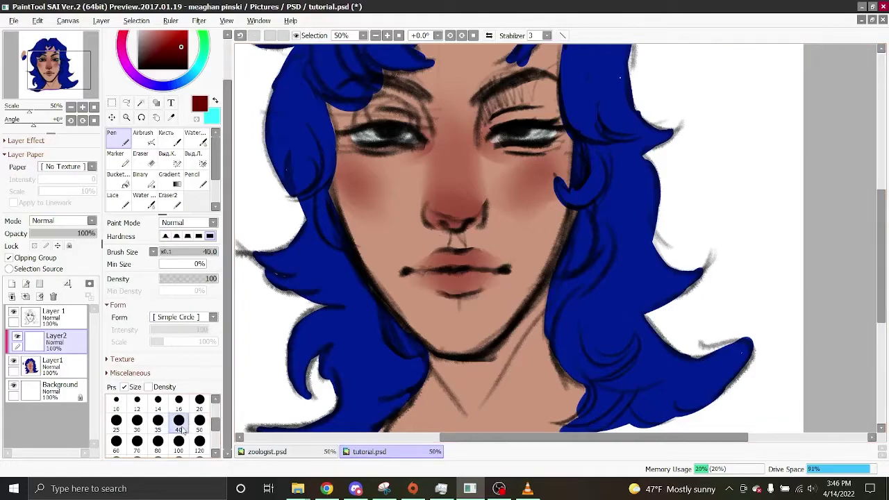
click(137, 442)
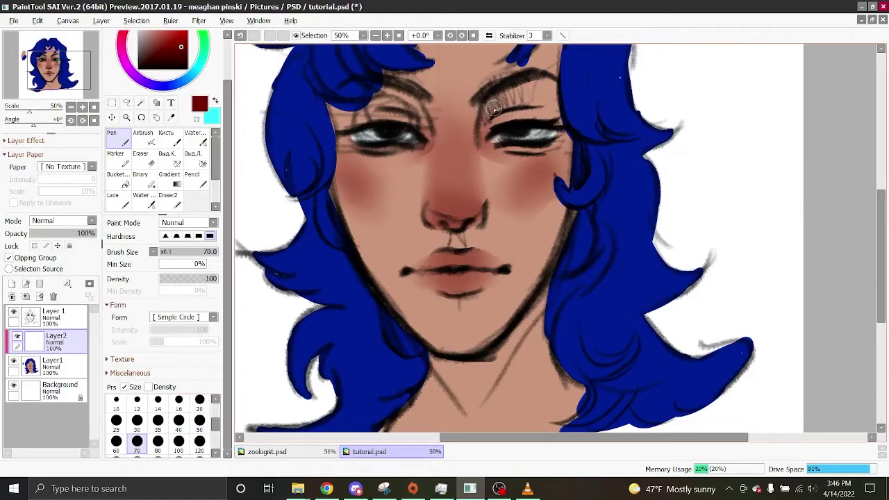
mouse_move(489, 108)
mouse_down()
mouse_move(478, 146)
mouse_move(488, 105)
mouse_move(531, 75)
mouse_up()
mouse_move(418, 99)
mouse_down()
mouse_move(427, 133)
mouse_move(408, 104)
mouse_move(420, 92)
mouse_up()
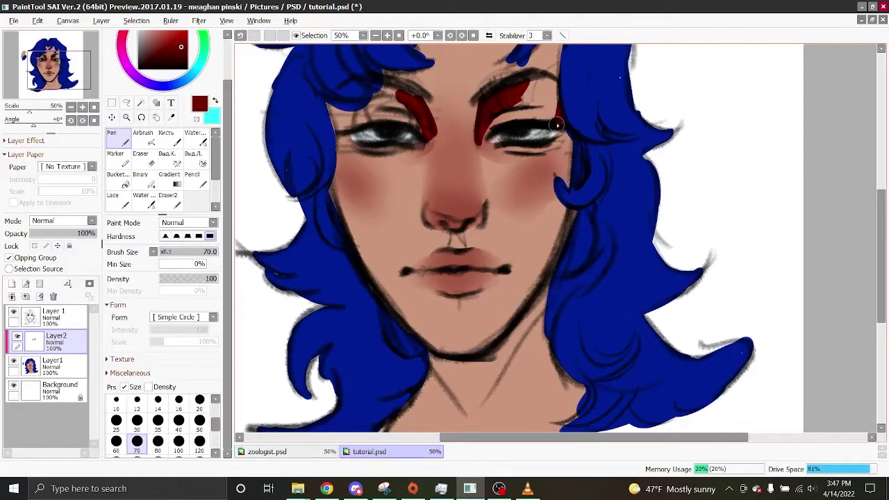
Step: Paint dark-red shadow strokes at the outer eye corners, under the nose tip, along the nose bridge and beneath both eyes
mouse_move(351, 113)
mouse_down()
mouse_move(339, 129)
mouse_move(343, 111)
mouse_move(340, 131)
mouse_up()
mouse_move(433, 217)
mouse_down()
mouse_move(425, 213)
mouse_move(469, 222)
mouse_up()
mouse_move(484, 125)
mouse_down()
mouse_move(473, 165)
mouse_move(477, 121)
mouse_move(432, 136)
mouse_up()
mouse_move(360, 152)
mouse_down()
mouse_move(383, 155)
mouse_move(360, 149)
mouse_up()
mouse_move(517, 149)
mouse_down()
mouse_move(549, 152)
mouse_move(515, 155)
mouse_up()
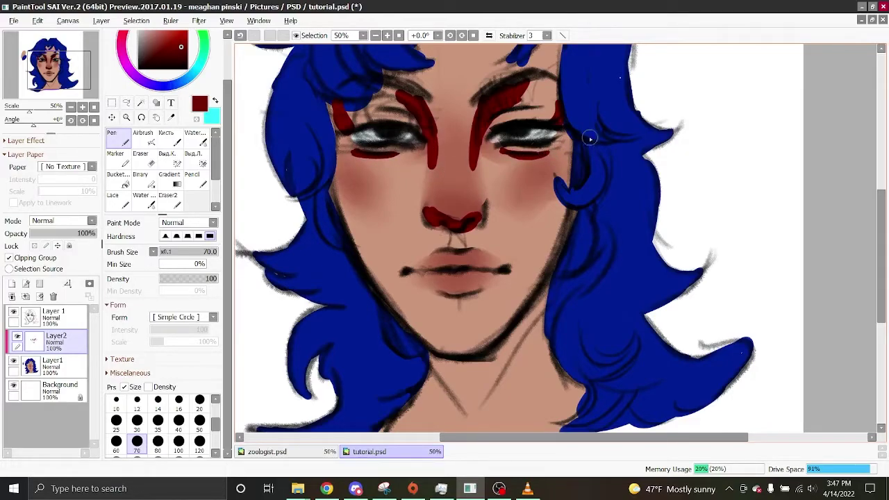
Step: Erase the upper edge of the dark-red stroke under the eye on the right to thin it
click(386, 35)
click(387, 36)
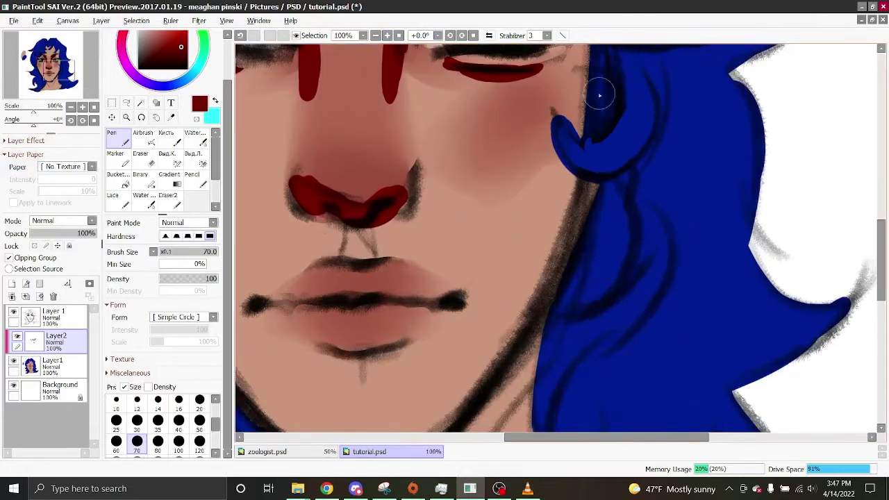
drag(882, 234, 880, 217)
click(154, 159)
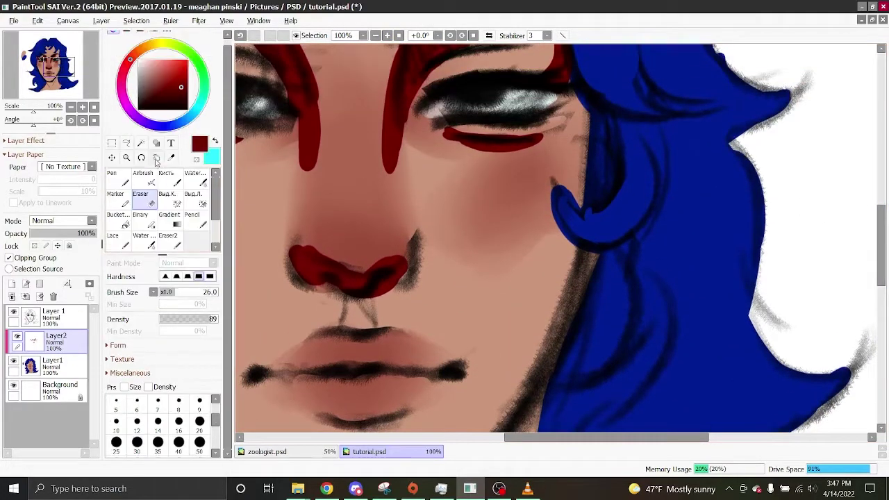
mouse_move(454, 126)
mouse_down()
mouse_move(436, 128)
mouse_move(545, 132)
mouse_up()
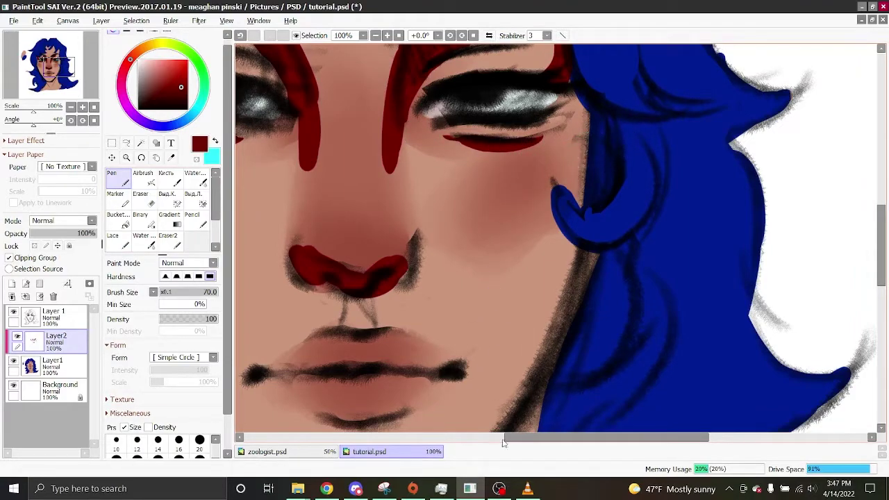
Step: Extend the dark-red pen shadows over the inner part of both eyelids
drag(530, 438, 486, 441)
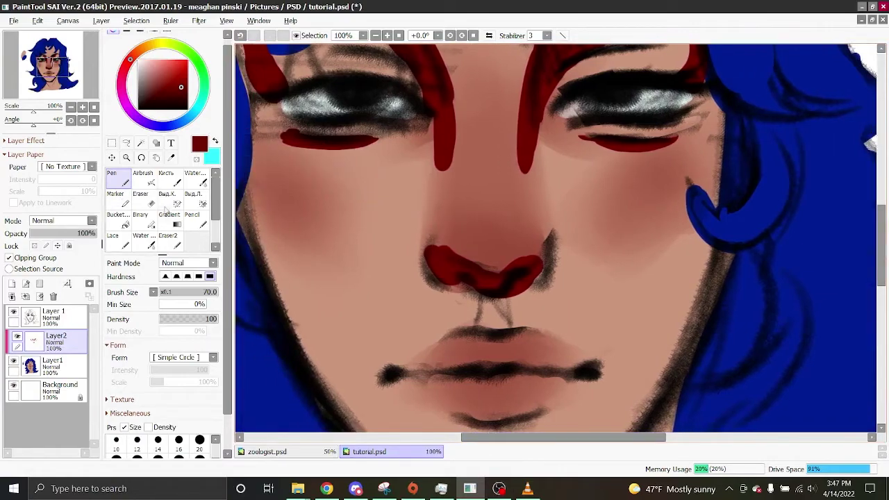
scroll(227, 416, down, 1)
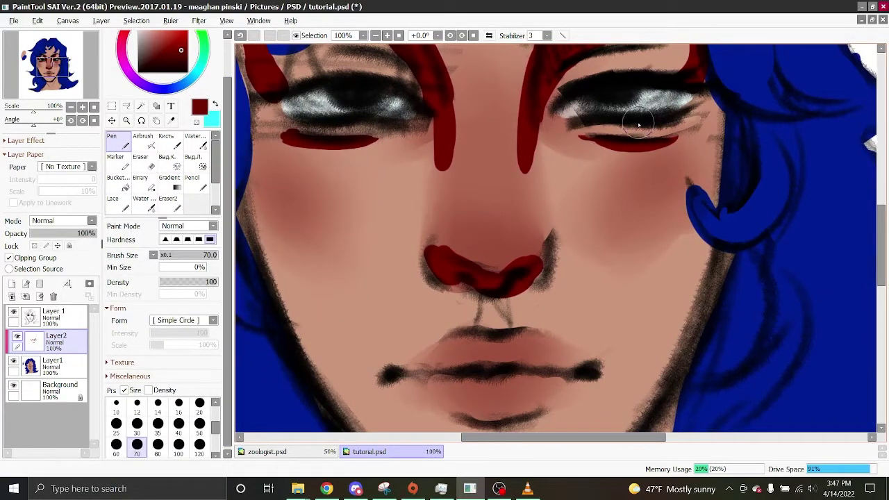
drag(539, 120, 579, 60)
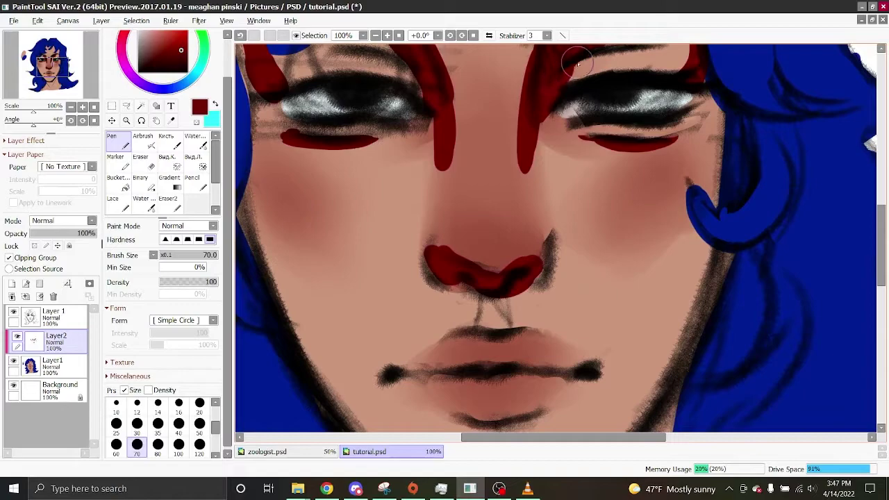
mouse_move(409, 83)
mouse_down()
mouse_move(427, 101)
mouse_move(439, 66)
mouse_move(394, 61)
mouse_up()
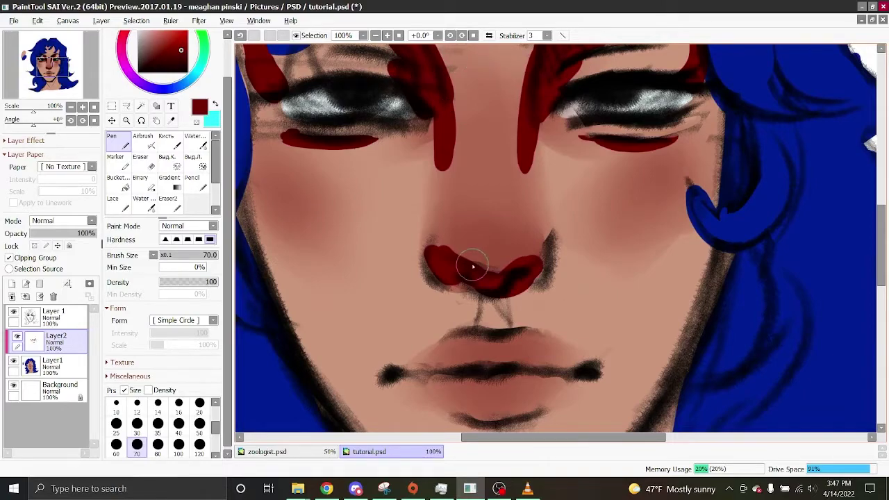
Step: Paint dark-red shadows on the philtrum and beneath the lower lip
scroll(401, 85, down, 1)
drag(504, 276, 517, 303)
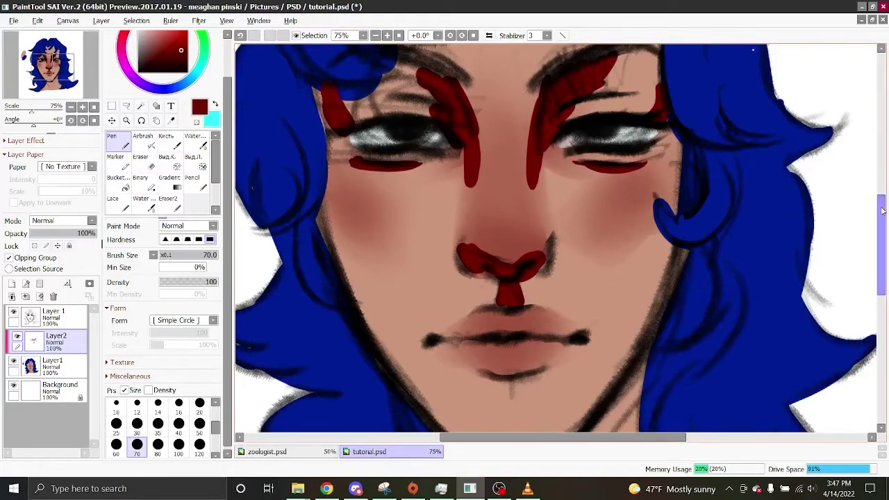
scroll(506, 232, down, 3)
drag(475, 256, 540, 252)
mouse_move(475, 255)
mouse_down()
mouse_move(441, 260)
mouse_move(568, 254)
mouse_up()
scroll(813, 206, up, 2)
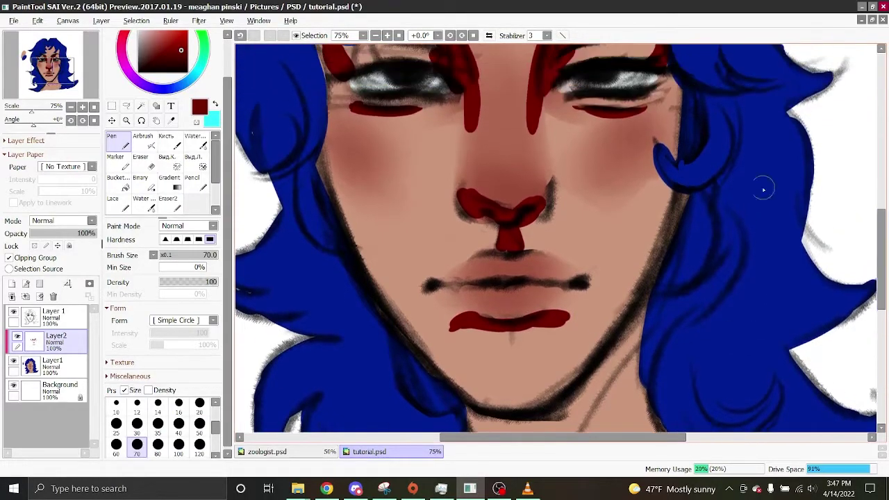
Step: Paint a slanted dark-red contour stroke under each cheekbone from the edge of the face
mouse_move(335, 154)
mouse_down()
mouse_move(363, 223)
mouse_move(323, 152)
mouse_up()
drag(669, 180, 631, 226)
click(375, 36)
click(375, 36)
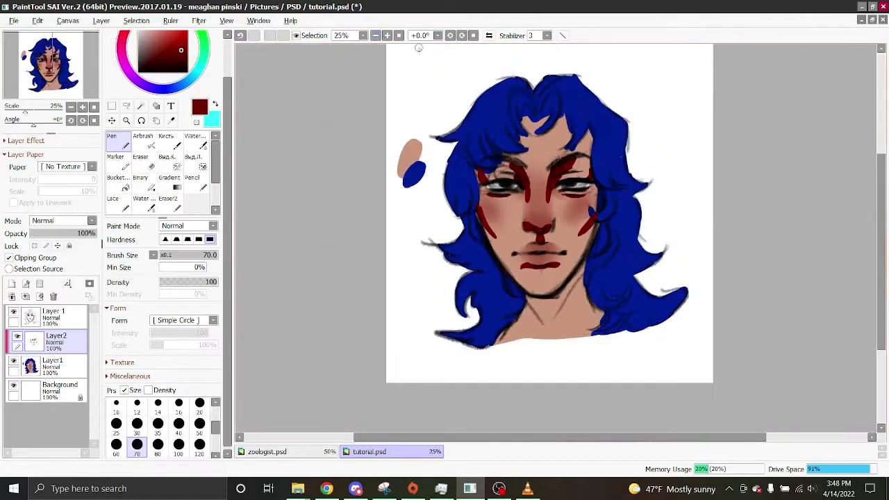
Step: Fill the neck shadow under the chin and jaw with dark red and add a stroke along the neck's right side
drag(880, 250, 881, 277)
click(387, 36)
click(387, 35)
mouse_move(501, 252)
mouse_down()
mouse_move(527, 292)
mouse_move(493, 247)
mouse_move(506, 259)
mouse_up()
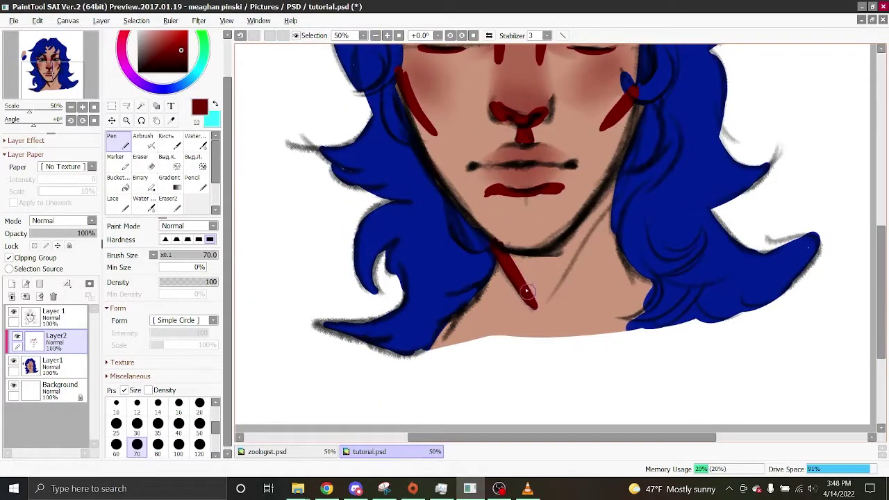
drag(534, 306, 562, 262)
mouse_move(532, 295)
mouse_down()
mouse_move(511, 256)
mouse_move(556, 257)
mouse_move(545, 265)
mouse_move(547, 281)
mouse_move(609, 195)
mouse_up()
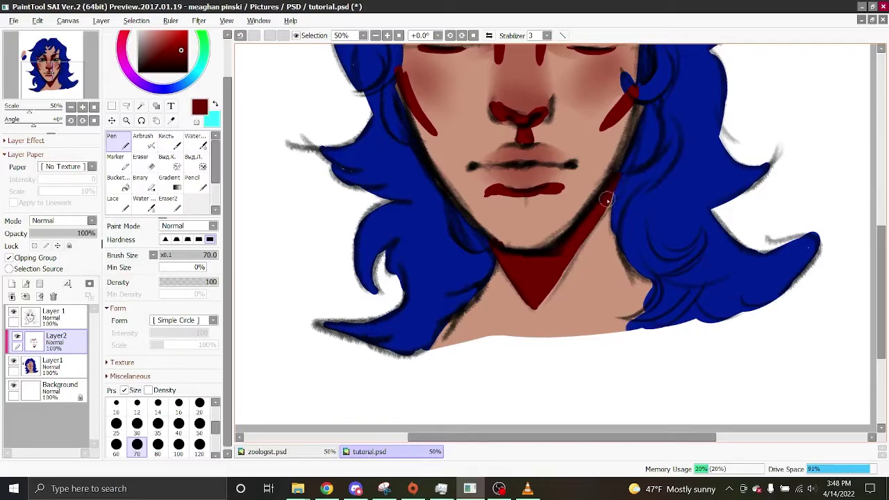
drag(606, 209, 609, 269)
mouse_move(606, 218)
mouse_down()
mouse_move(620, 265)
mouse_move(653, 289)
mouse_up()
drag(881, 244, 885, 199)
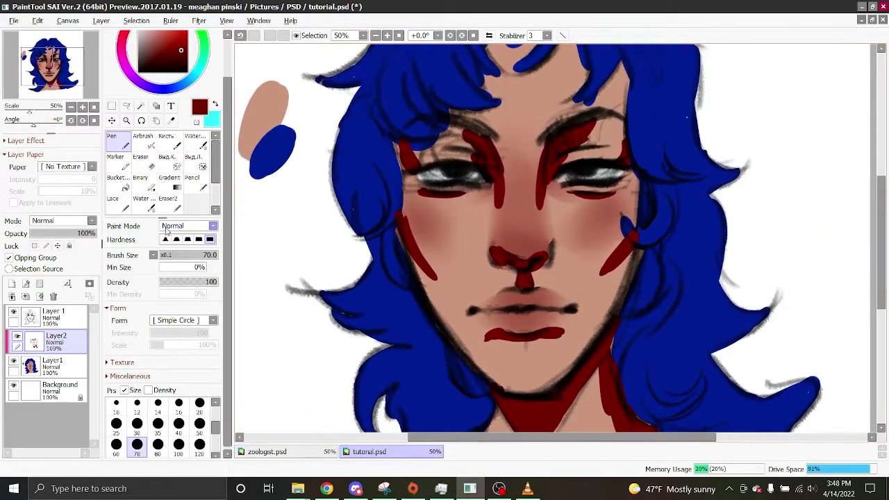
Step: Blend the dark-red eyelid and outer eye corner strokes with the watercolor brush at size 120
click(203, 146)
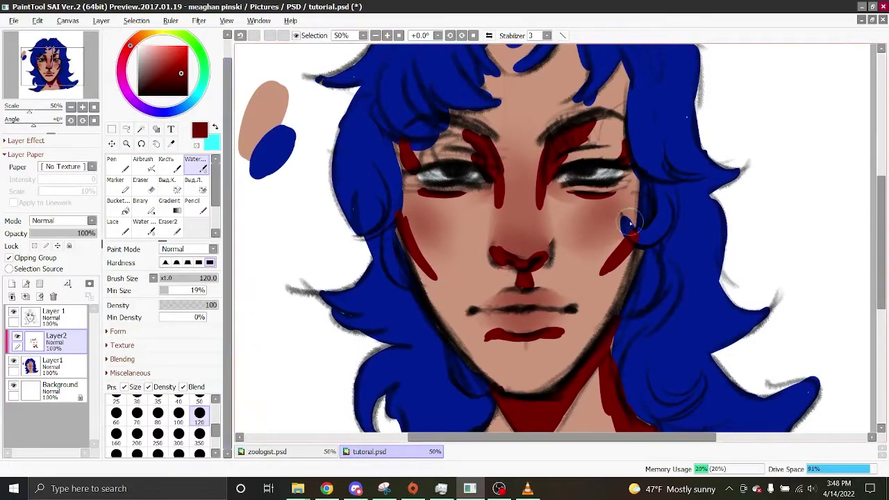
click(387, 35)
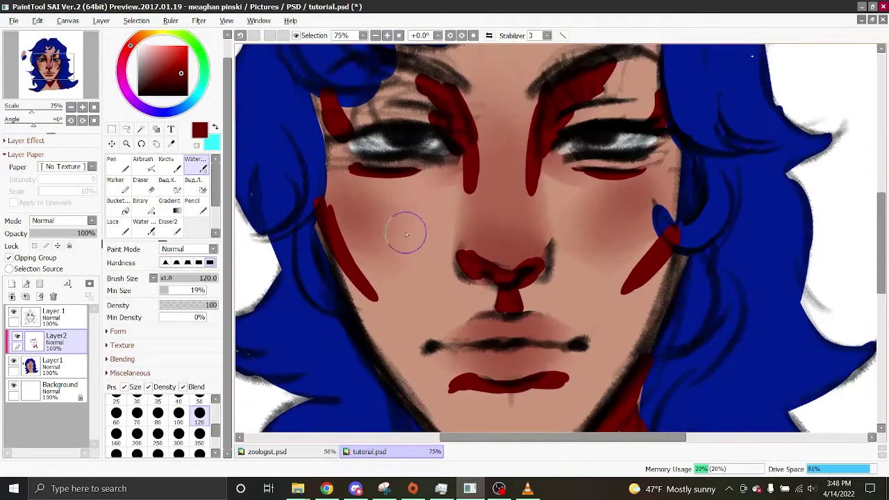
mouse_move(435, 91)
mouse_down()
mouse_move(399, 89)
mouse_move(412, 90)
mouse_move(405, 78)
mouse_move(370, 85)
mouse_move(352, 107)
mouse_move(363, 113)
mouse_move(337, 109)
mouse_move(364, 76)
mouse_up()
mouse_move(587, 69)
mouse_down()
mouse_move(600, 87)
mouse_move(630, 83)
mouse_move(622, 90)
mouse_move(645, 64)
mouse_move(661, 115)
mouse_move(572, 108)
mouse_move(677, 97)
mouse_move(642, 117)
mouse_move(639, 104)
mouse_move(657, 102)
mouse_move(627, 53)
mouse_move(566, 96)
mouse_up()
drag(654, 234, 563, 307)
drag(630, 204, 573, 284)
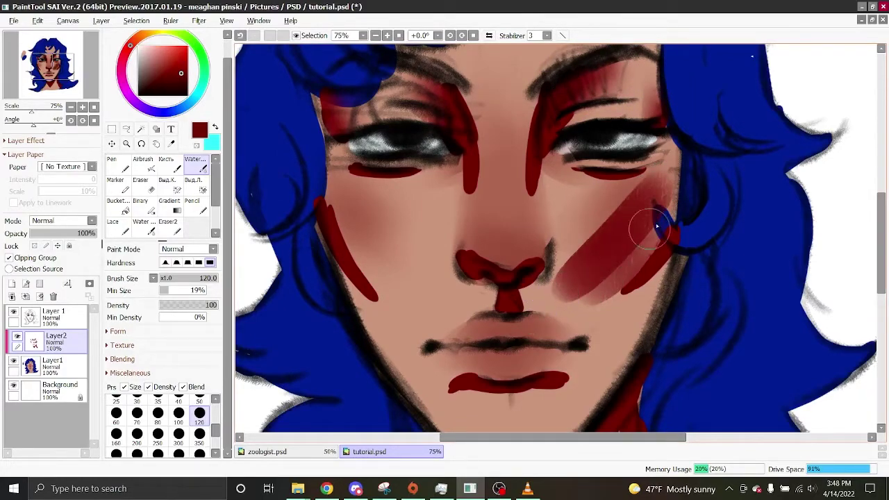
key(ctrl+z)
key(ctrl+z)
Step: Blend both cheekbone contour strokes softly into the skin, undoing the stray dark patch beside the nose
mouse_move(661, 243)
mouse_down()
mouse_move(621, 311)
mouse_move(661, 255)
mouse_move(606, 282)
mouse_move(661, 213)
mouse_move(599, 297)
mouse_move(621, 268)
mouse_up()
mouse_move(325, 264)
mouse_down()
mouse_move(386, 294)
mouse_move(383, 288)
mouse_up()
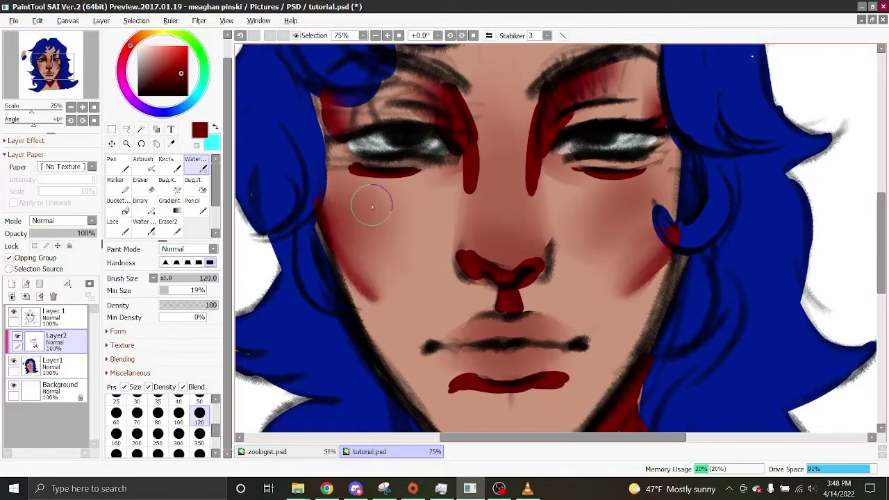
drag(410, 218, 431, 261)
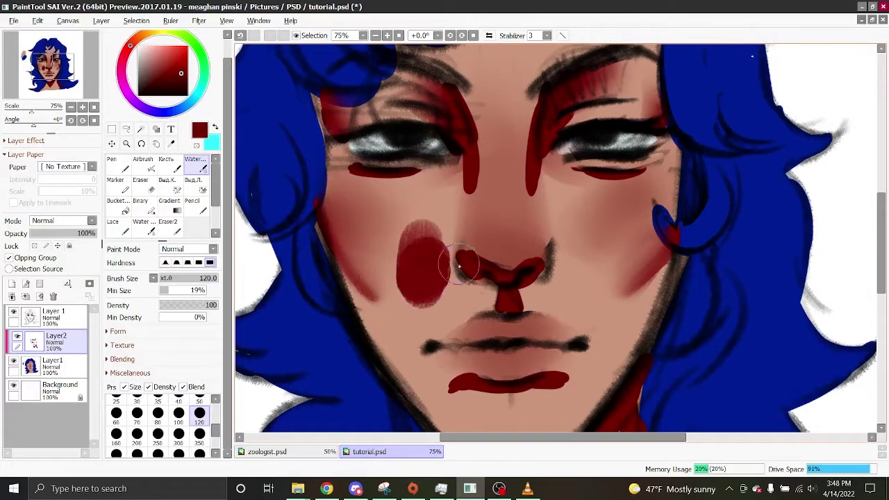
key(ctrl+z)
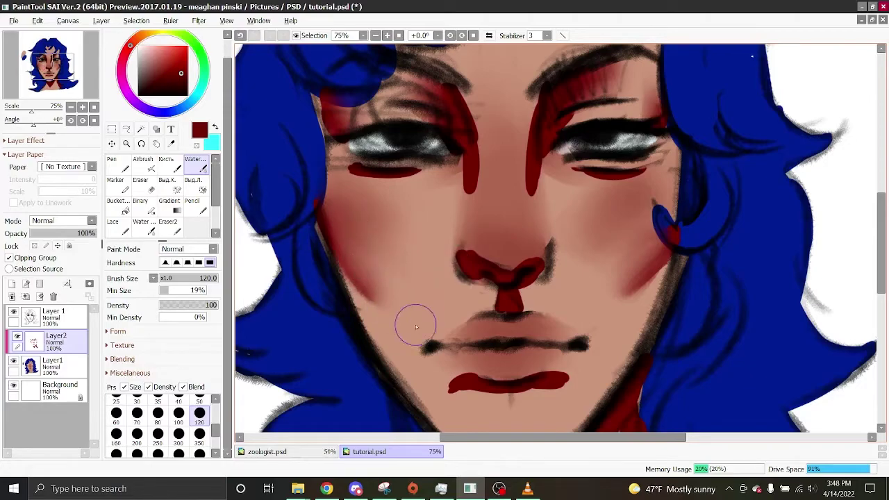
Step: Blend the dark-red shadows on the nose tip, both sides of the nose bridge and the inner eye corners
drag(469, 258, 481, 224)
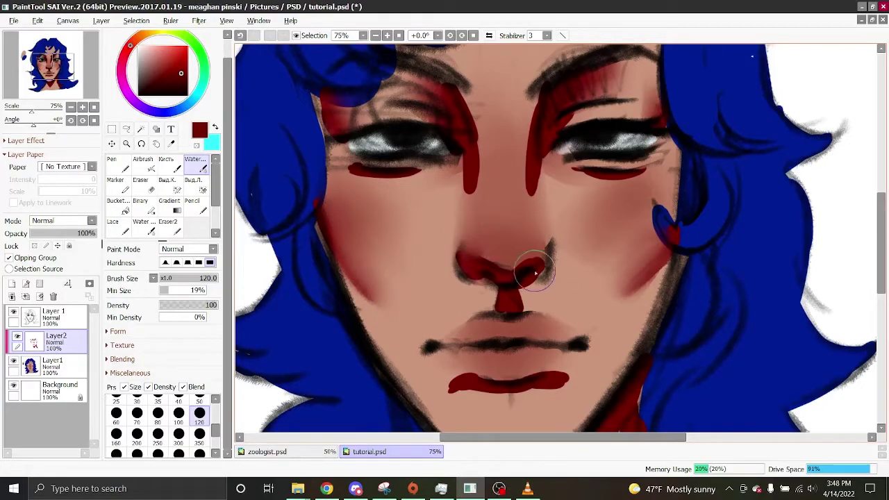
drag(470, 167, 461, 227)
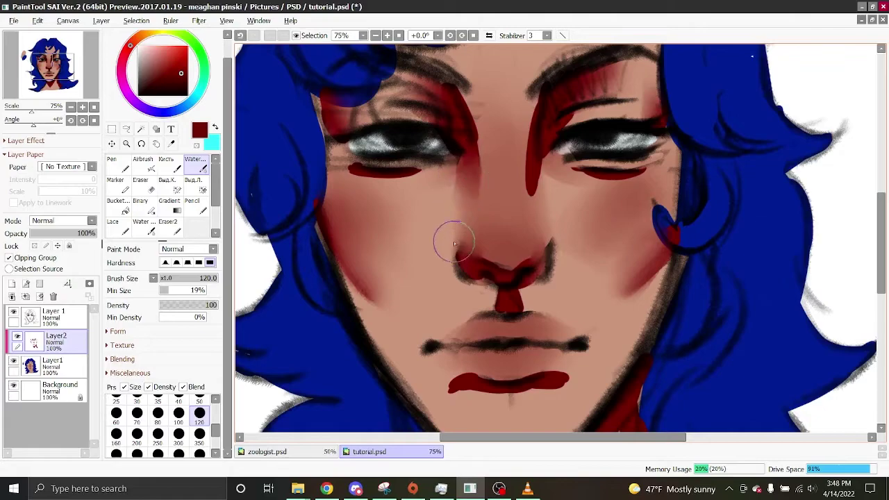
mouse_move(534, 194)
mouse_down()
mouse_move(537, 116)
mouse_move(553, 75)
mouse_up()
drag(471, 137, 464, 95)
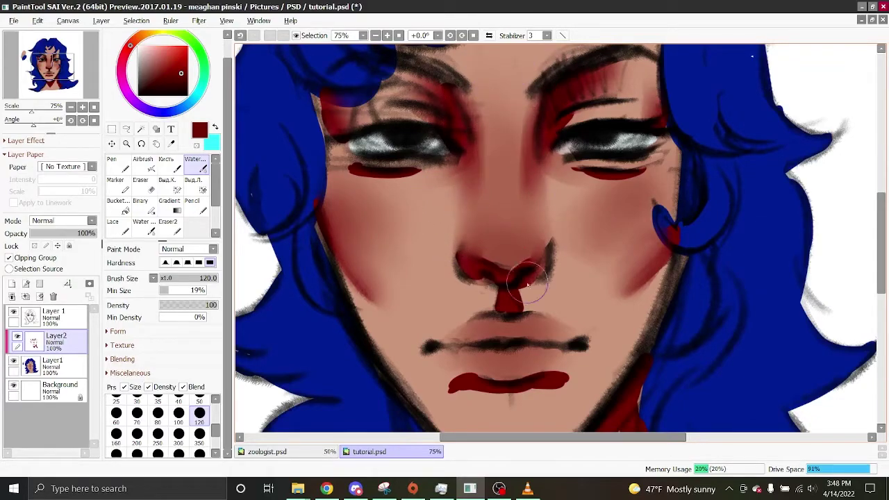
Step: Blend the dark-red shadow beneath the lower lip softly into the skin with the watercolor brush
drag(879, 246, 880, 268)
drag(458, 309, 563, 302)
scroll(564, 302, down, 1)
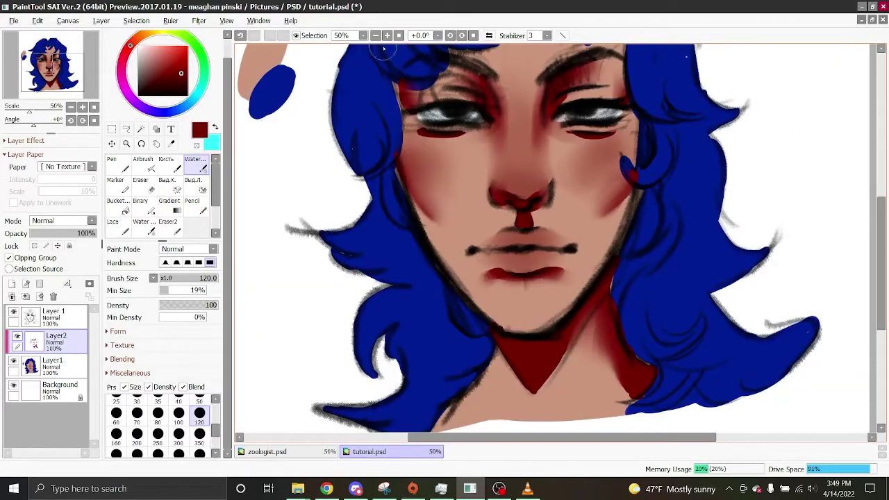
key(ctrl+minus)
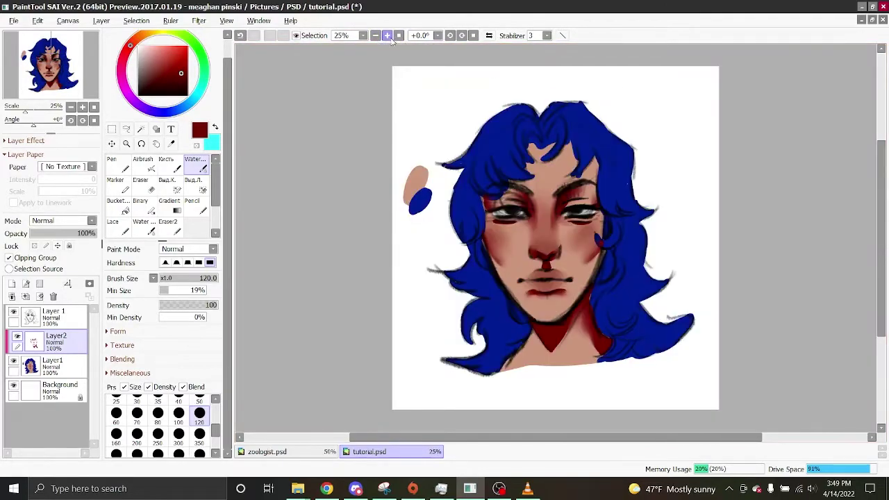
click(386, 35)
click(386, 35)
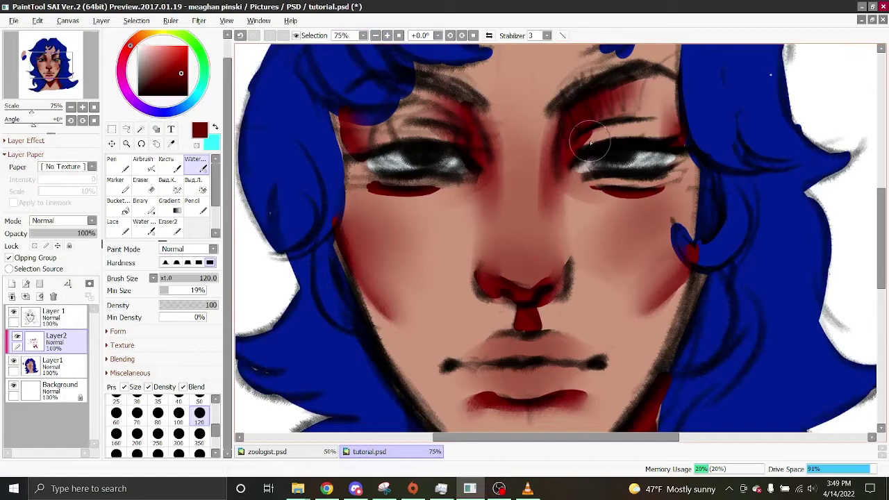
drag(882, 194, 882, 229)
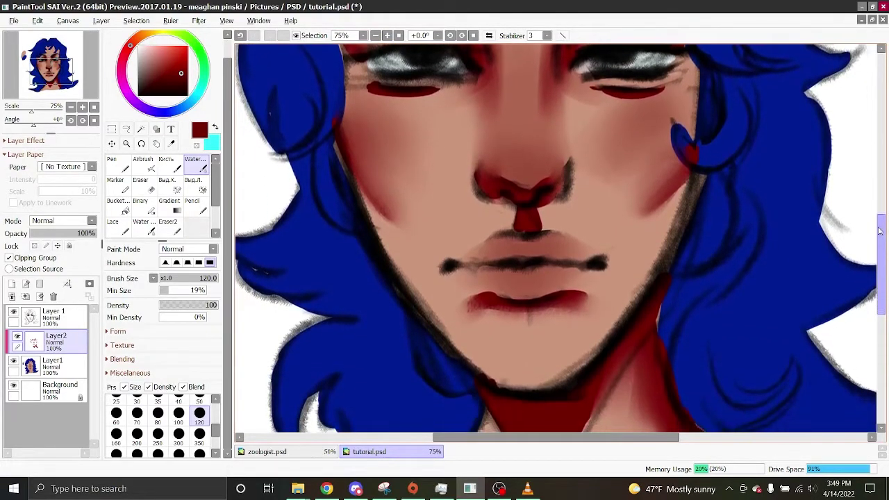
click(389, 35)
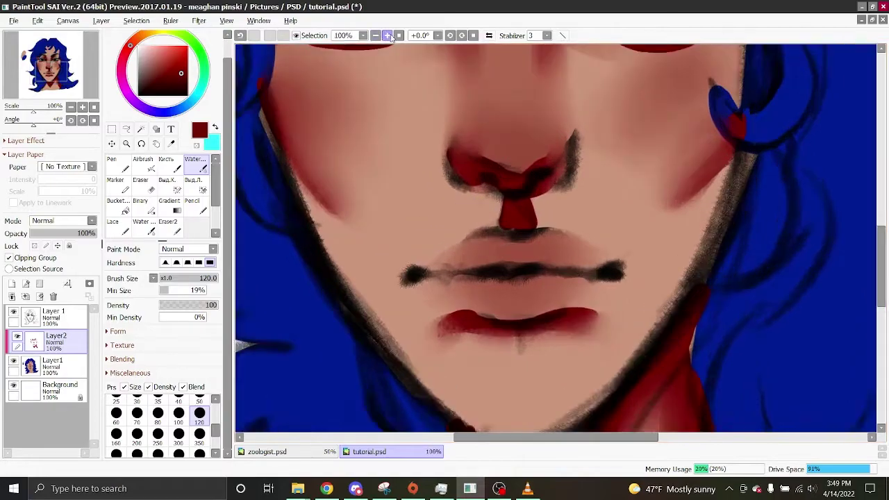
click(388, 36)
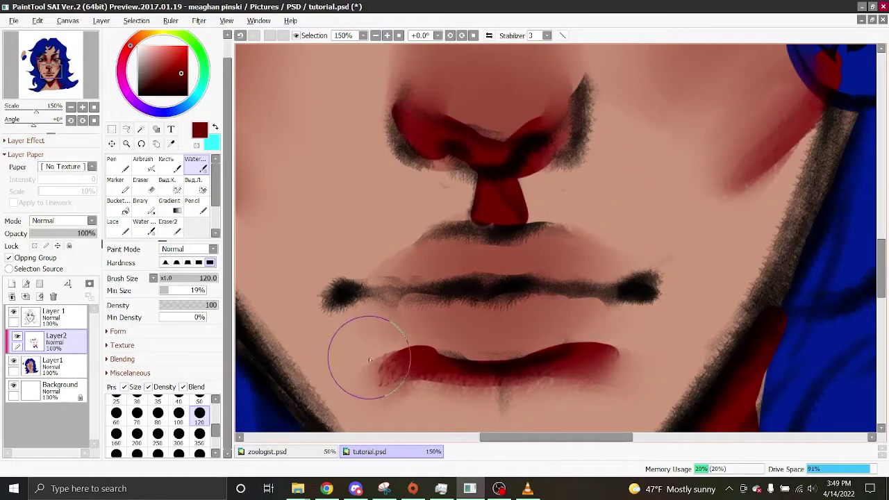
click(375, 36)
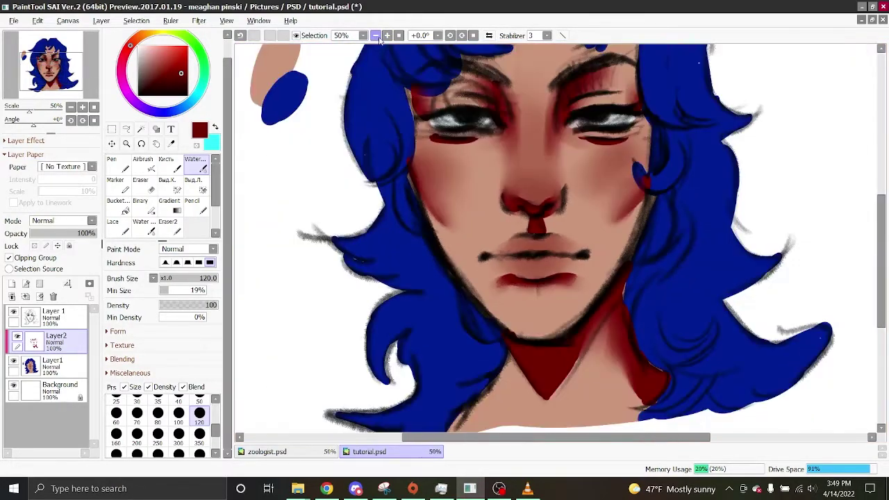
click(388, 35)
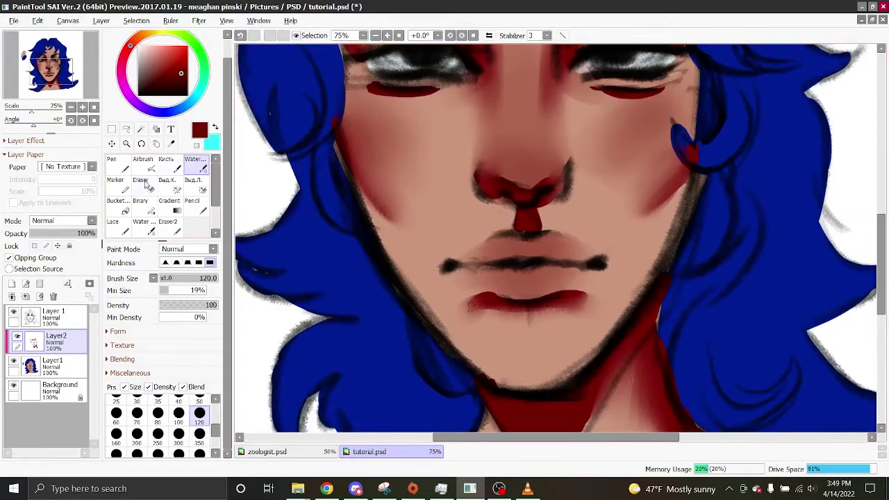
Step: Clean up the cheekbone shadow edges and erase the stray red overlapping the hair curl beside the right cheek
key(e)
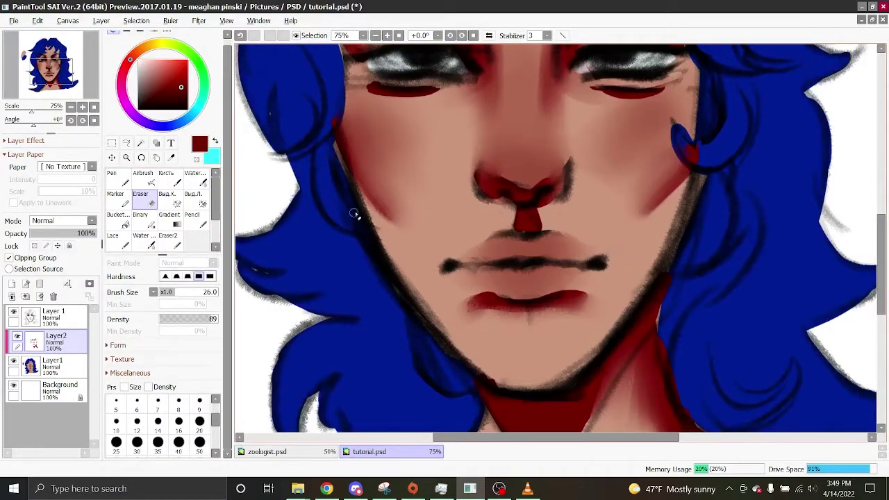
mouse_move(881, 236)
mouse_down()
mouse_move(880, 207)
mouse_move(880, 221)
mouse_up()
click(197, 183)
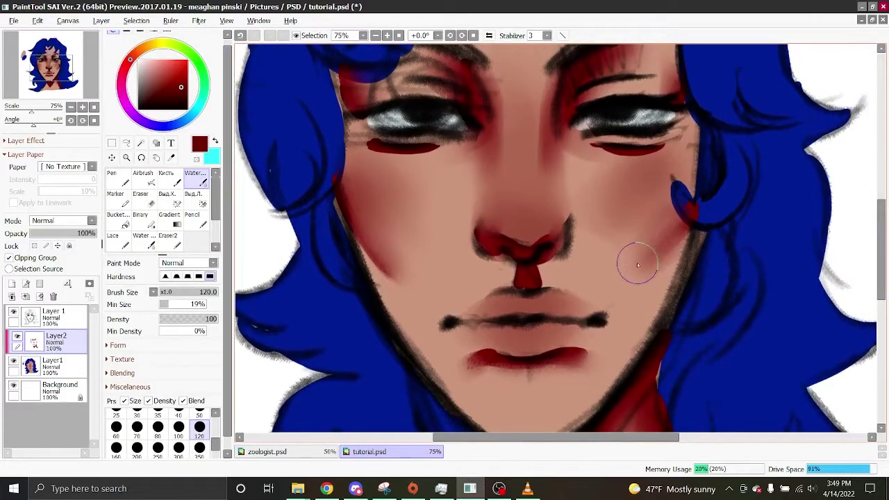
click(151, 201)
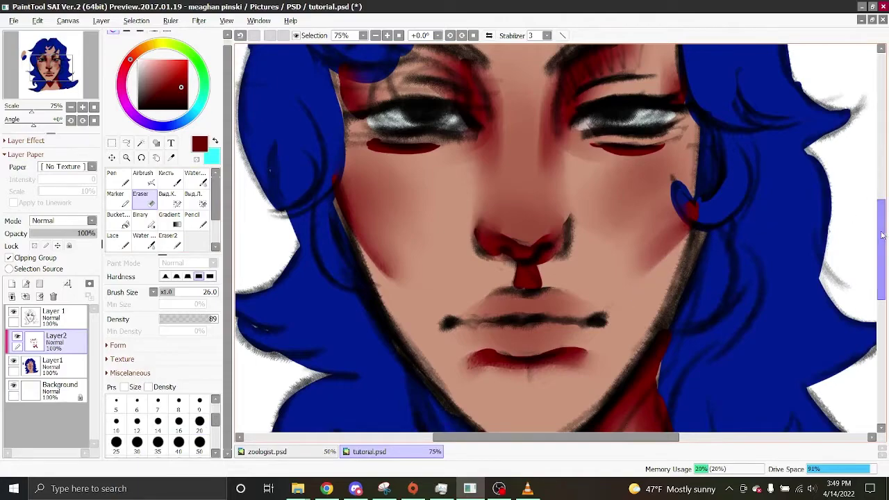
mouse_move(881, 212)
mouse_down()
mouse_move(884, 186)
mouse_move(884, 195)
mouse_up()
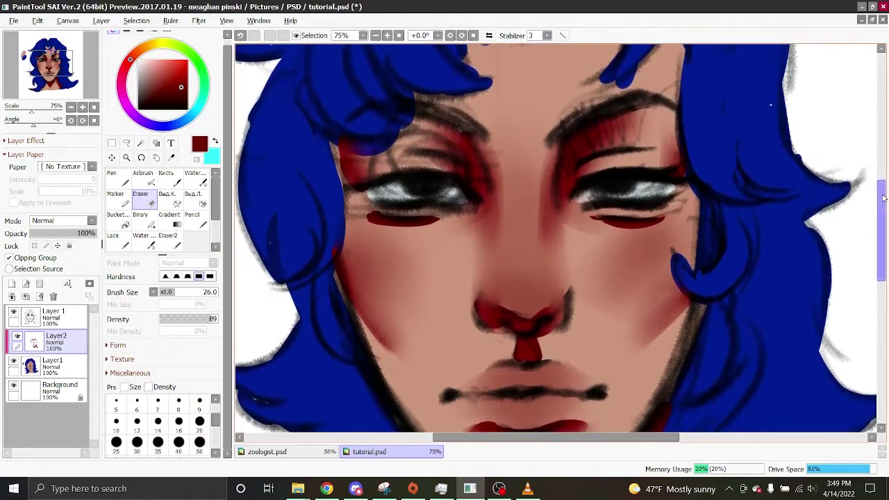
Step: Blend the ends of the dark-red strokes under both eyes with the watercolor brush
click(196, 177)
drag(421, 221, 440, 217)
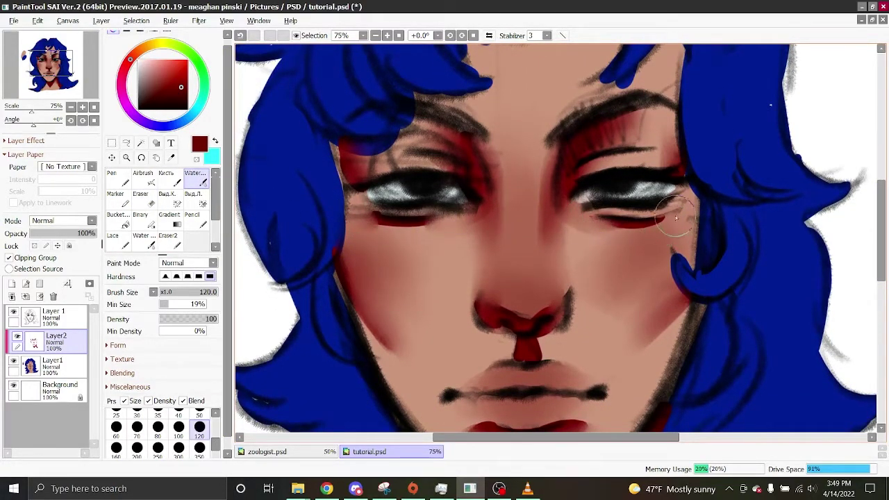
drag(882, 219, 867, 280)
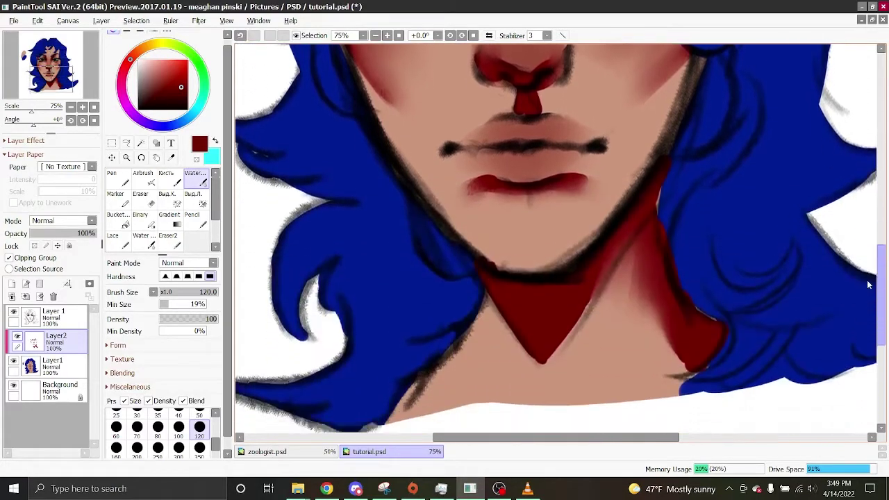
scroll(718, 216, down, 1)
scroll(808, 174, up, 4)
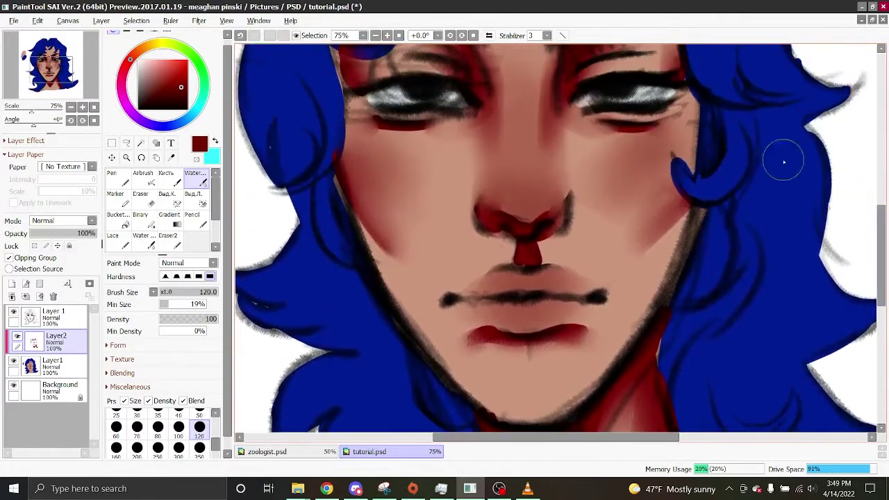
Step: Paint dark-red pen strokes on the forehead along the undersides of the bangs and beside the right hairline
click(375, 35)
click(375, 35)
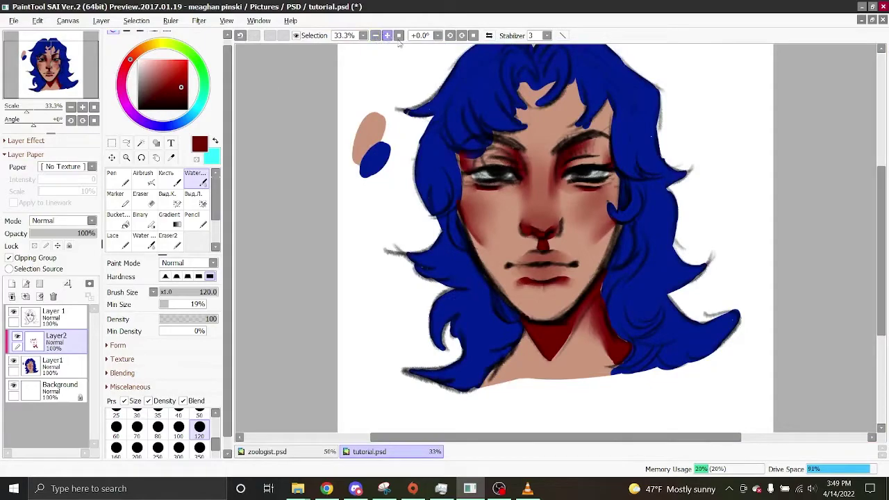
scroll(527, 63, up, 3)
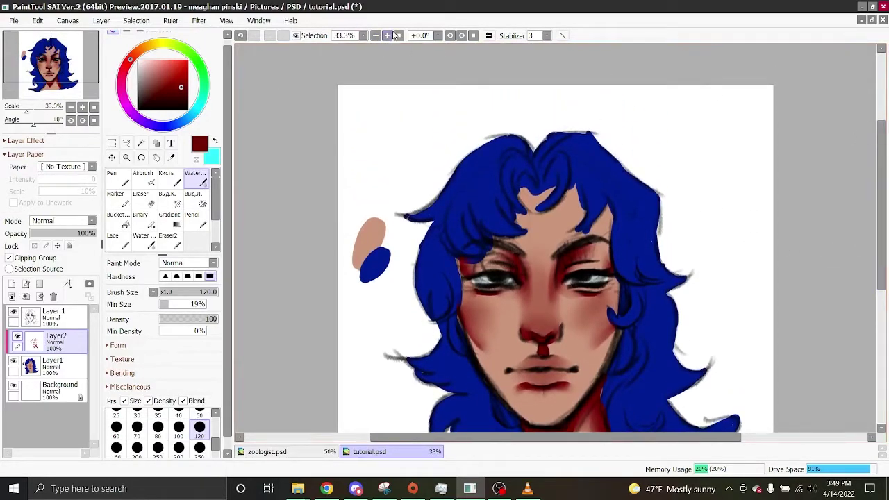
double_click(387, 36)
click(388, 35)
key(n)
drag(553, 84, 500, 139)
drag(618, 83, 605, 213)
drag(715, 150, 717, 244)
drag(368, 232, 471, 229)
drag(470, 172, 432, 146)
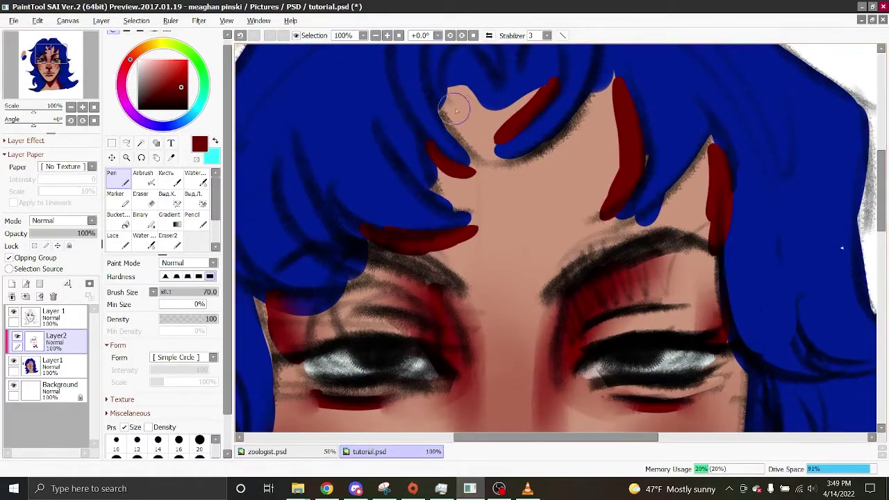
Step: Blend the dark-red hair shadows on the forehead into the skin with the watercolor brush
click(375, 35)
click(375, 36)
click(200, 183)
drag(537, 179, 521, 191)
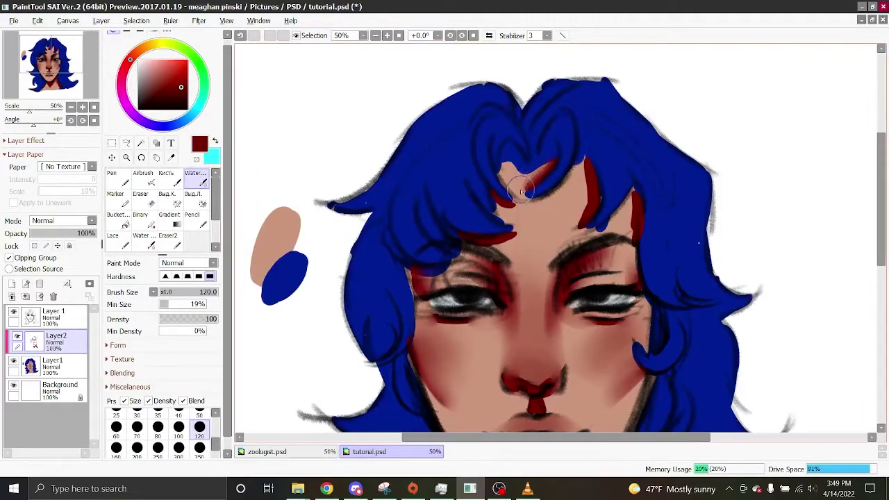
drag(584, 175, 564, 229)
drag(637, 208, 633, 198)
click(125, 186)
click(196, 179)
drag(475, 247, 506, 242)
drag(634, 198, 616, 236)
Step: Try the Multiply and Shade blending modes on the shadow layer, varying its opacity
drag(879, 172, 879, 210)
click(375, 35)
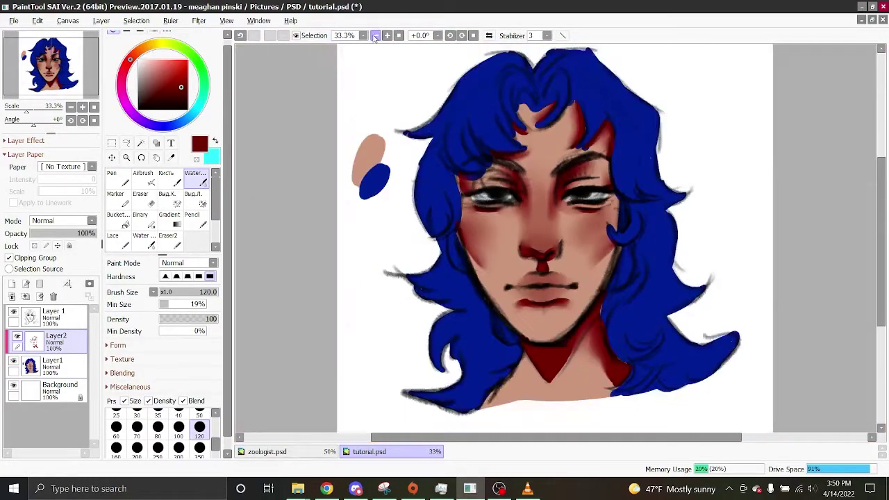
click(375, 35)
click(388, 36)
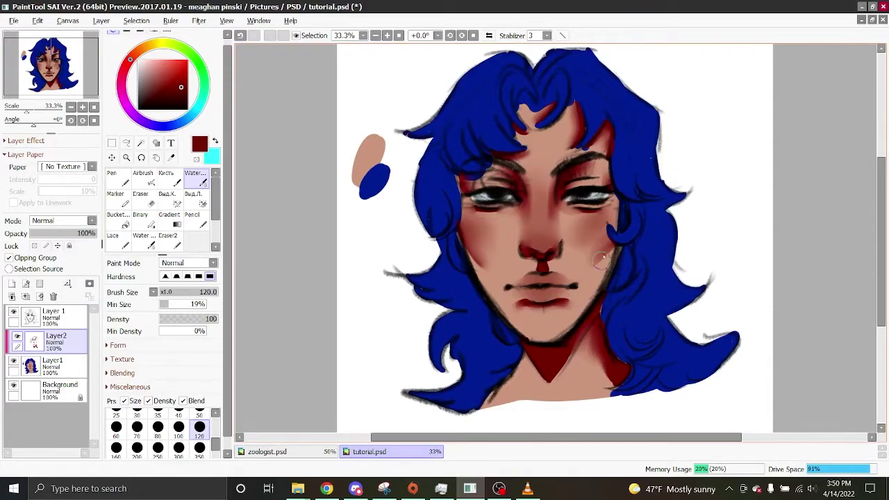
drag(516, 436, 537, 436)
click(72, 224)
click(59, 247)
click(69, 227)
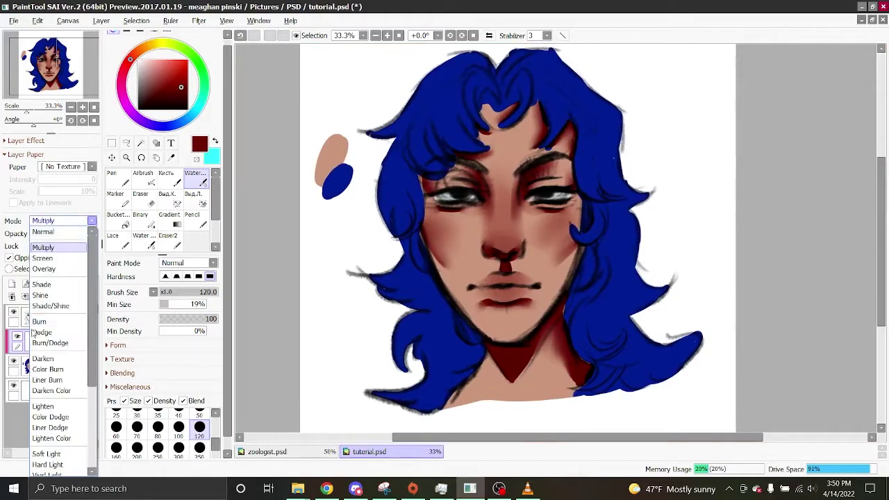
click(50, 285)
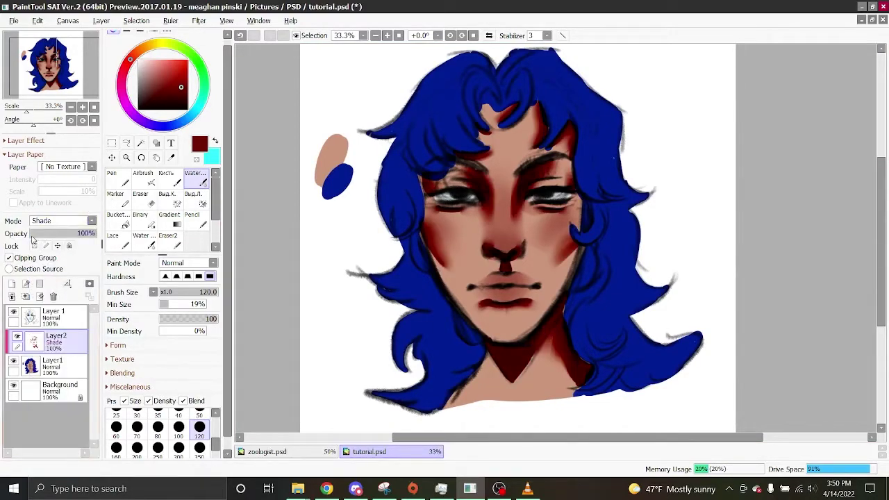
mouse_move(52, 234)
mouse_down()
mouse_move(42, 234)
mouse_move(98, 234)
mouse_up()
Step: Set the shadow layer's blending mode to Multiply and its opacity to 43%
click(80, 220)
click(57, 250)
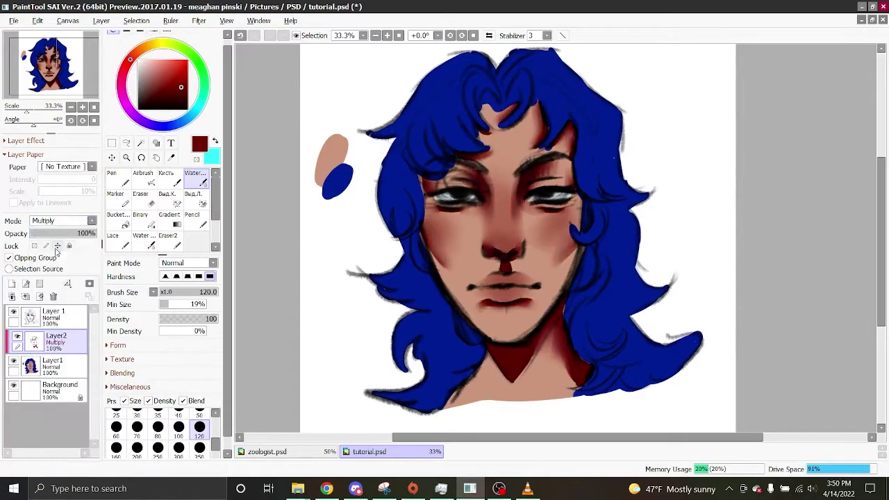
drag(46, 236, 109, 229)
drag(43, 235, 60, 241)
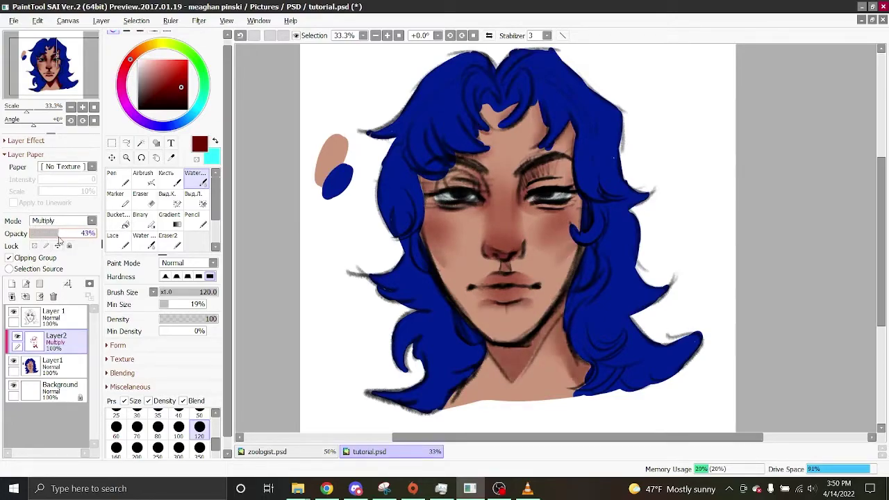
Step: Merge the shadow layer down into the flat color layer
drag(460, 437, 476, 437)
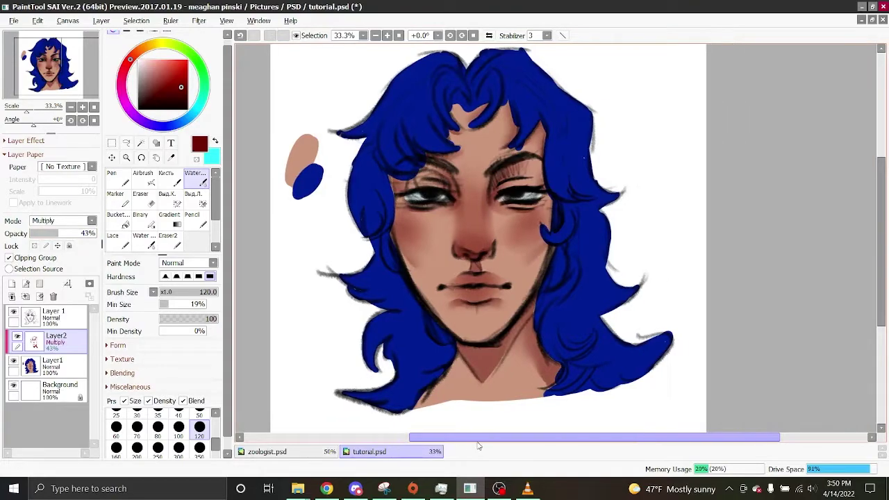
key(ctrl+e)
click(386, 35)
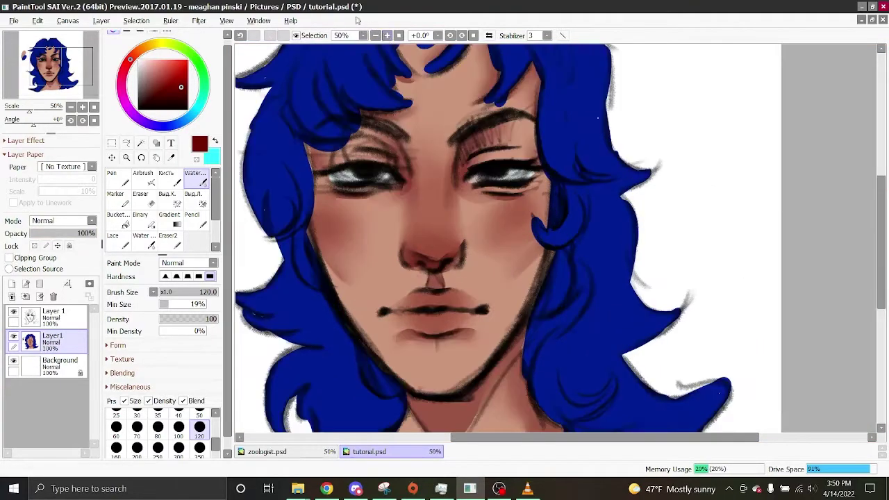
Step: Add a new layer clipped to the flat colors and paint dark-red pen strokes along both outer cheeks
click(13, 284)
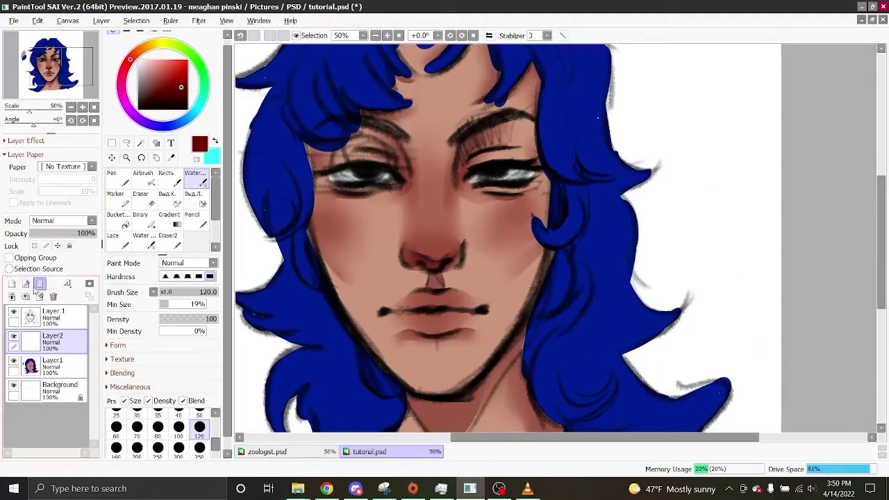
click(116, 177)
drag(311, 198, 316, 239)
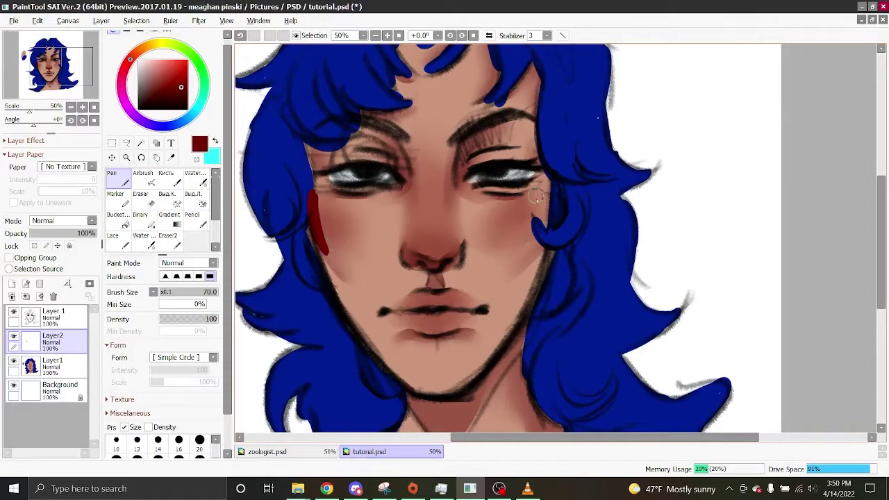
drag(546, 215, 534, 229)
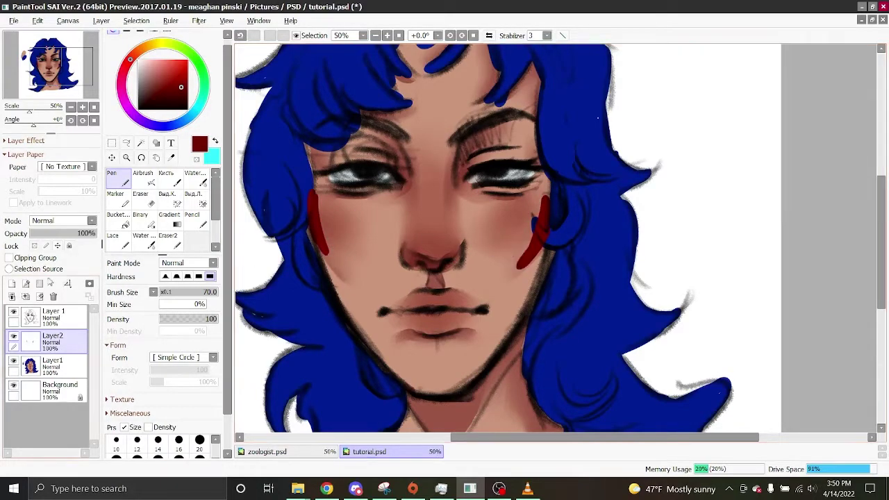
click(9, 258)
Step: Paint dark-red strokes on both inner eye sockets, the underside of the nose and below the lower lip
mouse_move(410, 150)
mouse_down()
mouse_move(406, 173)
mouse_move(394, 142)
mouse_up()
drag(465, 150, 464, 153)
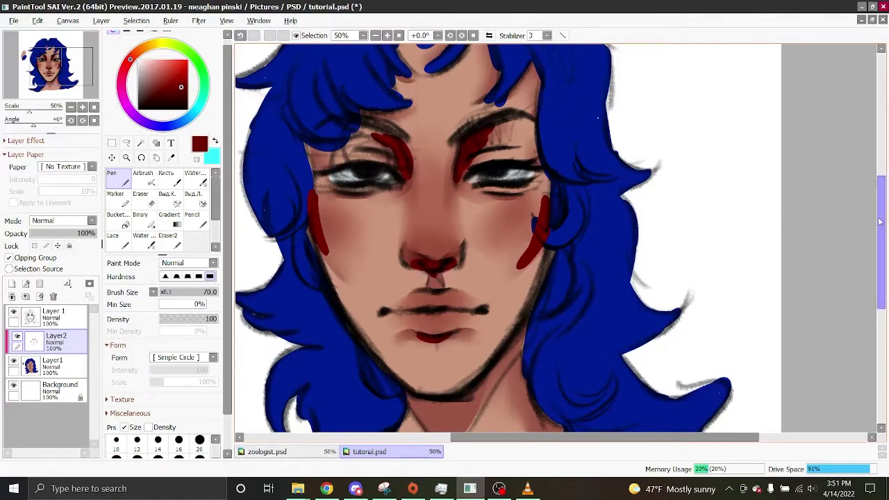
Step: Paint a second dark-red shadow under the chin and jaw, with a stroke along the neck's right side
scroll(452, 235, down, 3)
drag(409, 279, 431, 315)
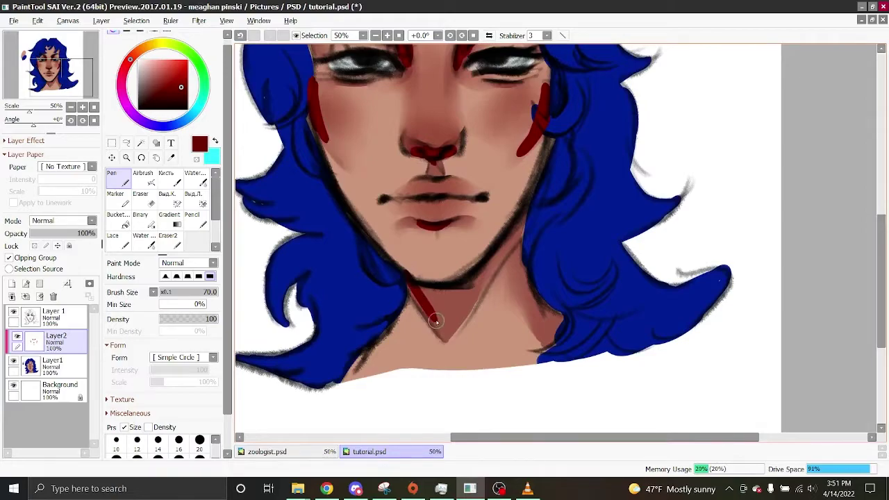
mouse_move(441, 333)
mouse_down()
mouse_move(422, 291)
mouse_move(425, 304)
mouse_move(441, 307)
mouse_move(456, 298)
mouse_move(450, 292)
mouse_move(450, 317)
mouse_move(508, 246)
mouse_move(483, 268)
mouse_up()
mouse_move(543, 299)
mouse_down()
mouse_move(556, 320)
mouse_move(555, 347)
mouse_up()
Step: Blend the new dark-red cheek and inner eye socket strokes into the skin with the watercolor brush
drag(879, 230, 881, 189)
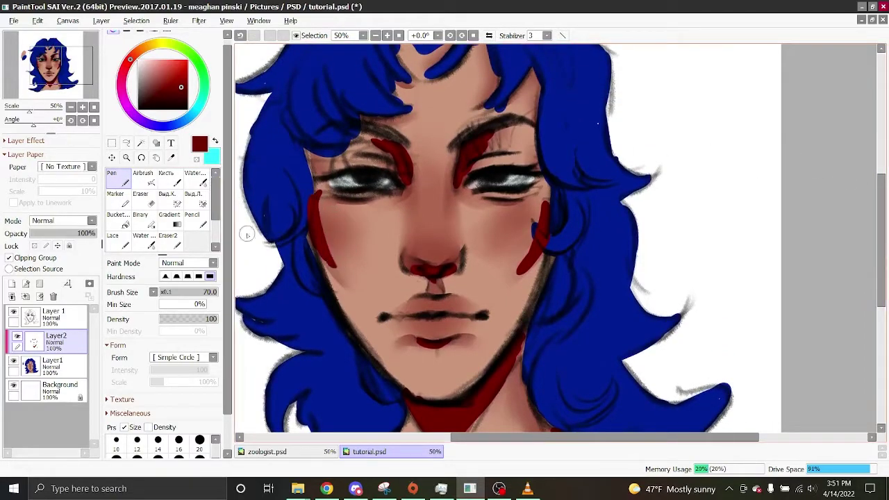
click(202, 182)
mouse_move(317, 217)
mouse_down()
mouse_move(317, 209)
mouse_move(333, 223)
mouse_up()
mouse_move(546, 210)
mouse_down()
mouse_move(499, 271)
mouse_move(496, 292)
mouse_move(545, 209)
mouse_up()
mouse_move(395, 154)
mouse_down()
mouse_move(403, 164)
mouse_move(398, 207)
mouse_up()
mouse_move(472, 149)
mouse_down()
mouse_move(495, 139)
mouse_move(493, 148)
mouse_up()
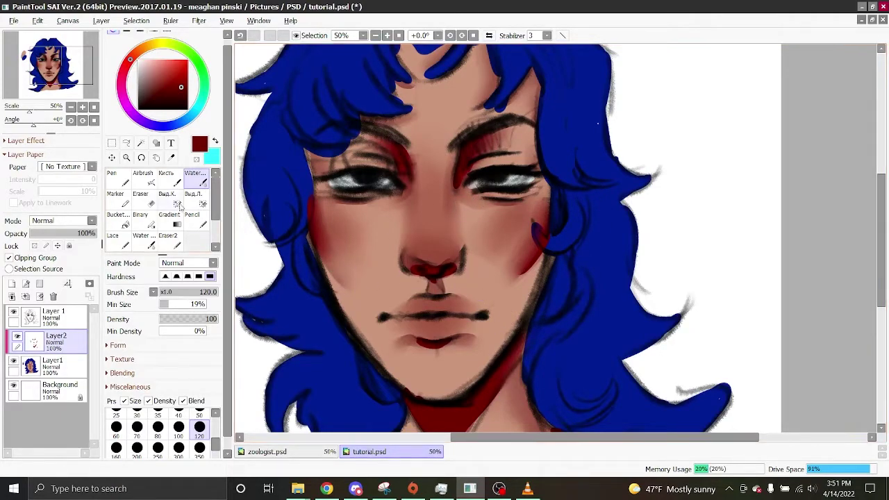
Step: Paint a dark-red pen stroke down the philtrum and blend the shadow below the lower lip with the watercolor brush
click(128, 182)
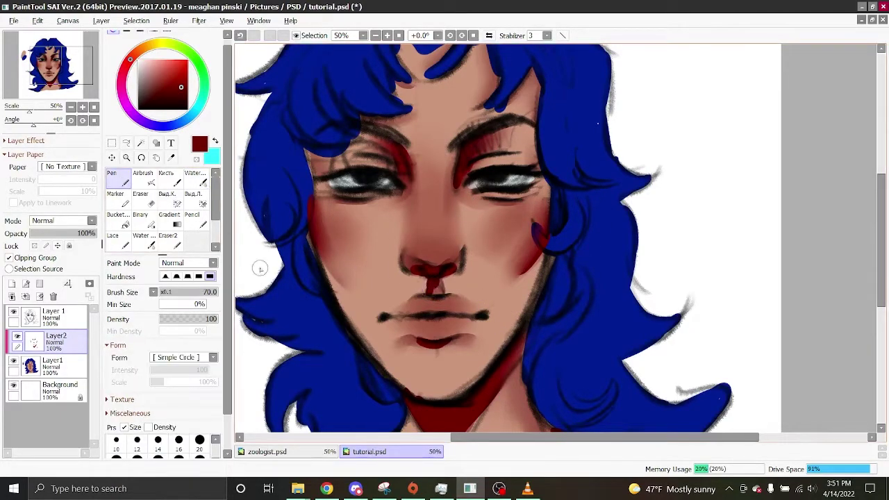
click(196, 178)
drag(417, 340, 427, 346)
mouse_move(881, 200)
mouse_down()
mouse_move(881, 208)
mouse_move(881, 191)
mouse_up()
Step: Set the shadow layer to Multiply at 55% opacity and merge it down into the flat-color layer
click(54, 221)
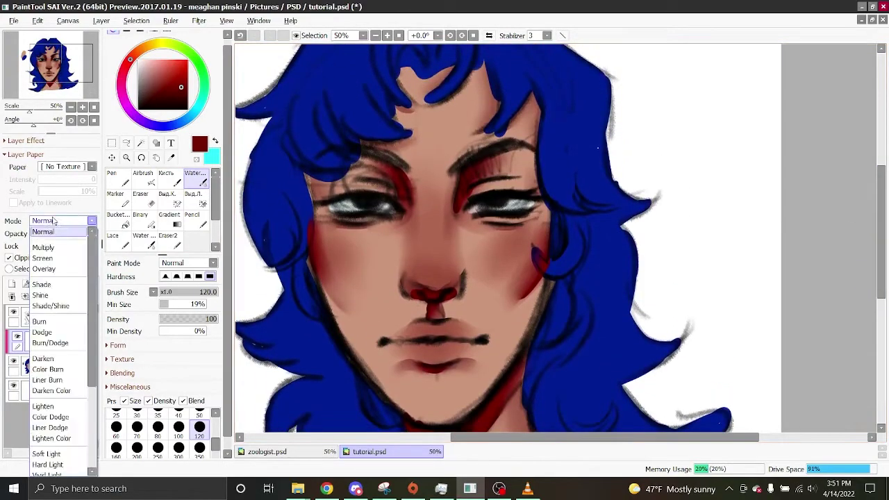
click(45, 247)
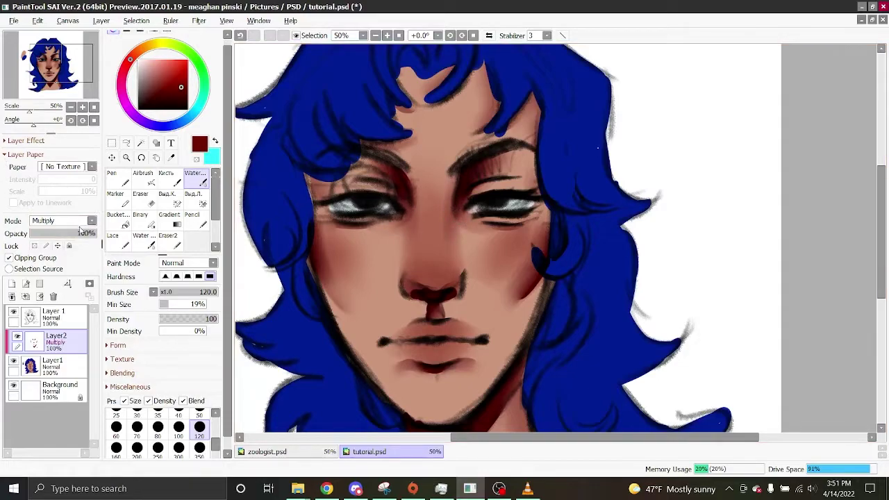
mouse_move(54, 238)
mouse_down()
mouse_move(3, 233)
mouse_move(68, 243)
mouse_up()
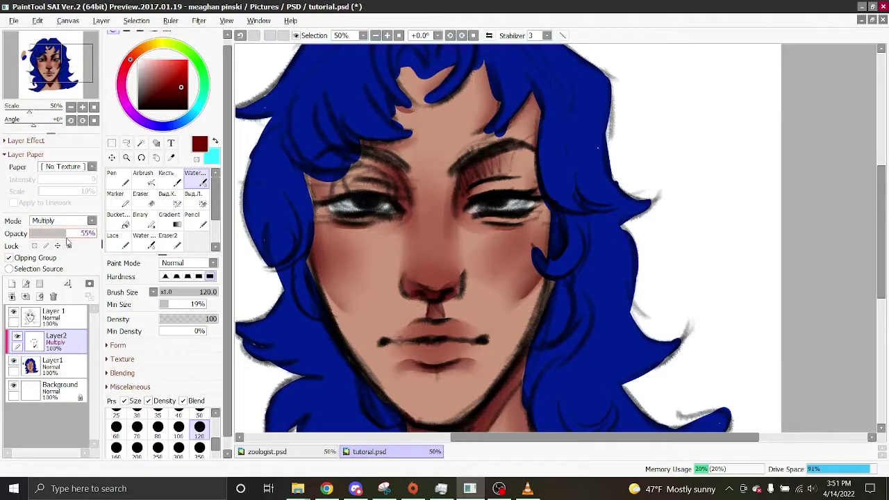
key(ctrl+e)
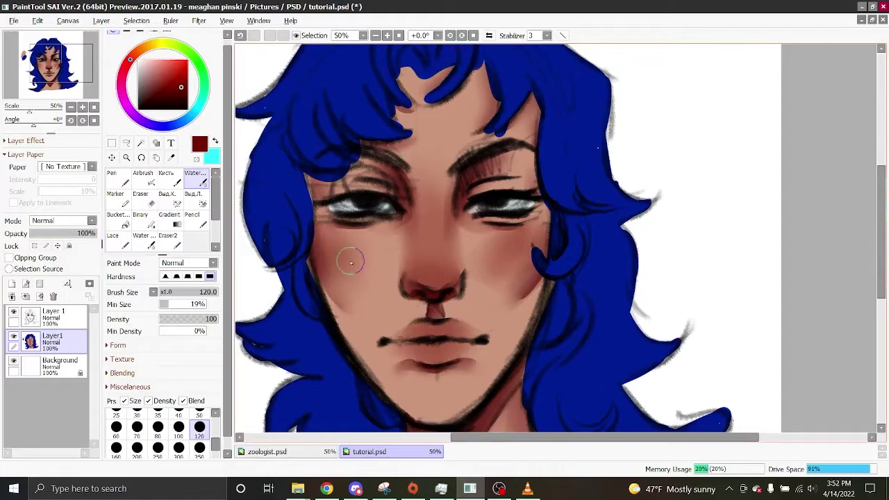
Step: Smooth the merged shadow on the right cheek with the watercolor brush and check the whole portrait
drag(545, 260, 534, 275)
mouse_move(877, 221)
mouse_down()
mouse_move(877, 258)
mouse_move(872, 221)
mouse_up()
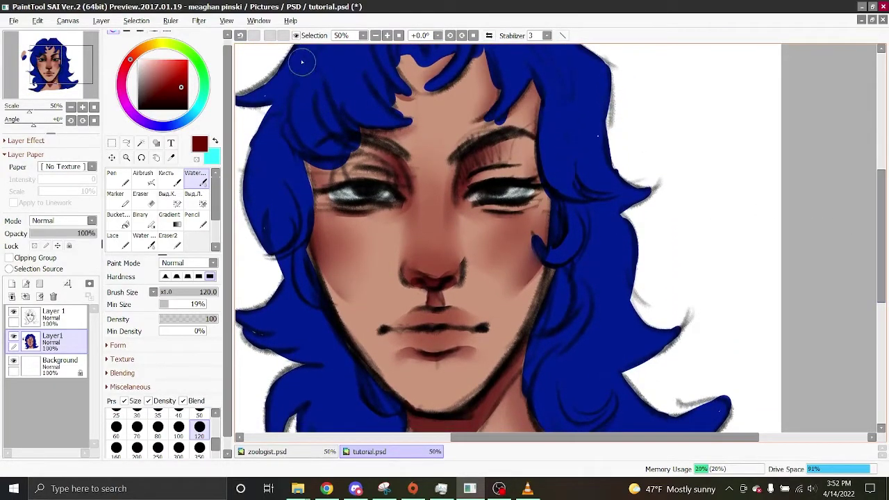
click(377, 35)
click(377, 35)
click(377, 35)
click(389, 35)
click(390, 36)
click(390, 36)
click(375, 36)
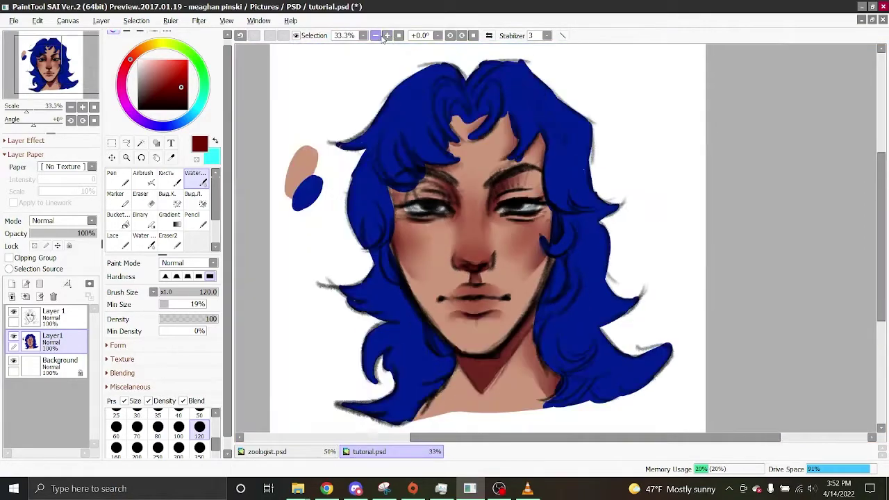
click(387, 35)
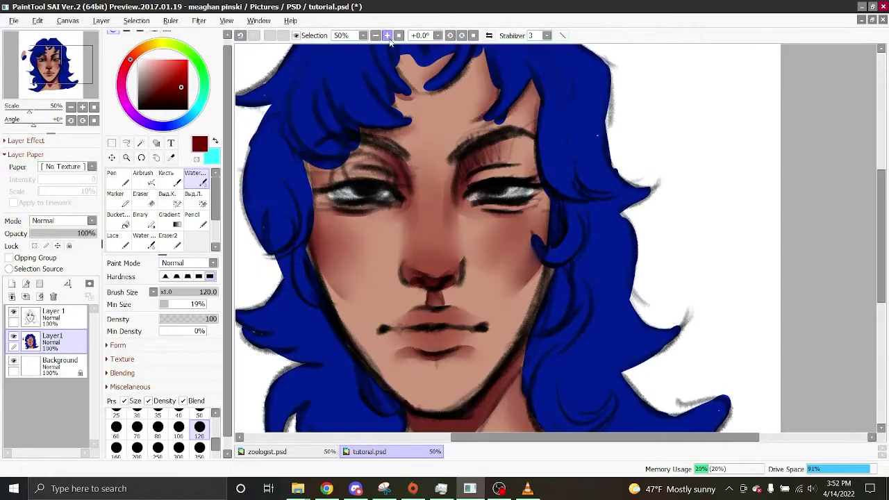
Step: Add a new layer above the flat colors and choose a pale yellow for the Pen tool
drag(604, 437, 590, 436)
click(11, 284)
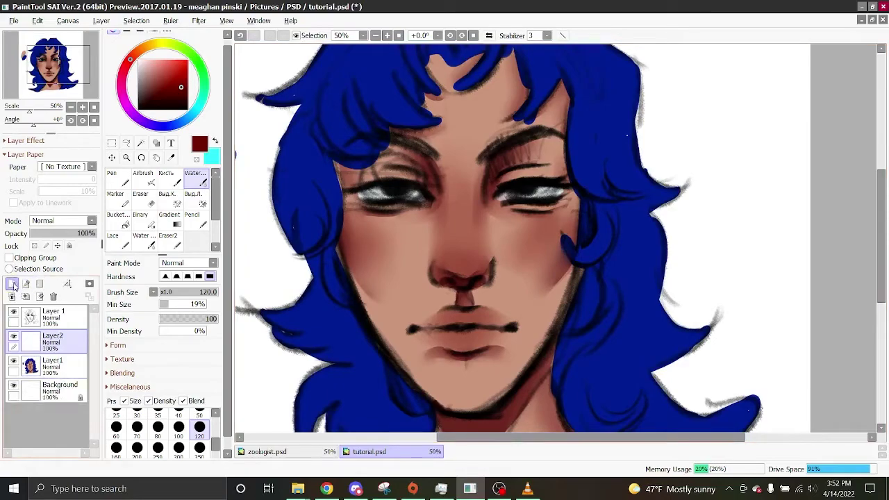
click(147, 182)
click(161, 45)
drag(149, 65, 142, 51)
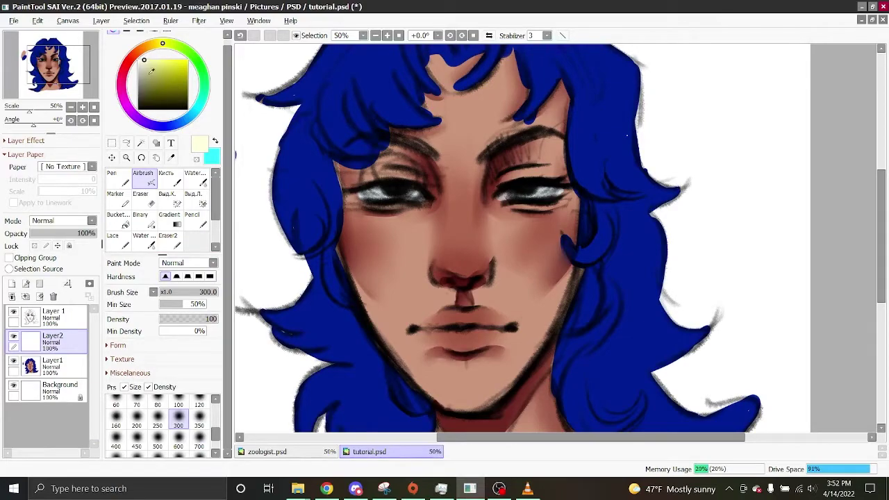
click(118, 178)
Step: Paint pale-yellow highlights down the nose bridge, on the nose tip and across the chin
scroll(396, 84, up, 1)
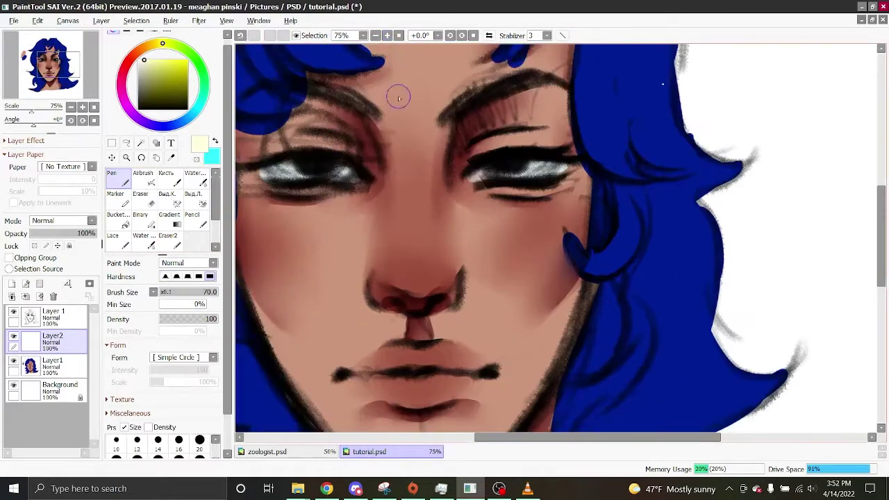
drag(407, 127, 411, 221)
mouse_move(417, 167)
mouse_down()
mouse_move(415, 129)
mouse_move(411, 197)
mouse_up()
mouse_move(419, 145)
mouse_down()
mouse_move(414, 257)
mouse_move(414, 240)
mouse_up()
drag(411, 283, 423, 286)
drag(882, 233, 881, 254)
mouse_move(390, 379)
mouse_down()
mouse_move(445, 366)
mouse_move(416, 368)
mouse_move(439, 374)
mouse_up()
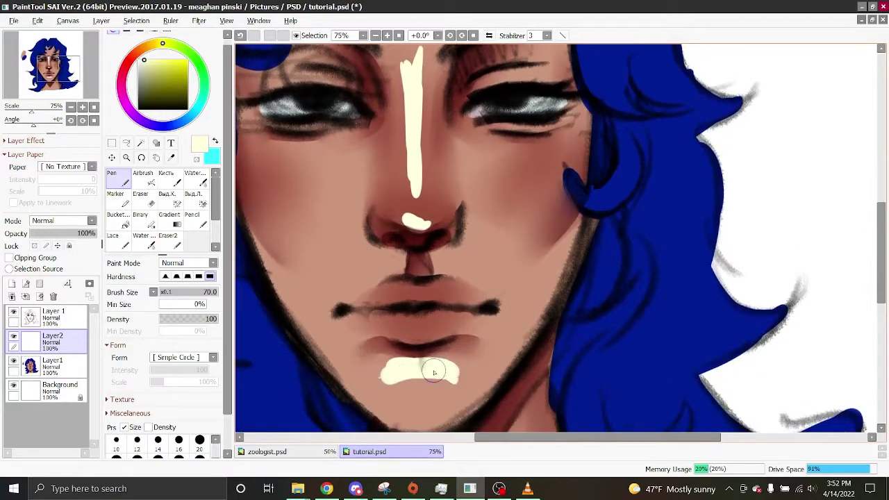
Step: Paint pale-yellow highlights under both eyes and on both upper eyelids
drag(505, 445, 482, 445)
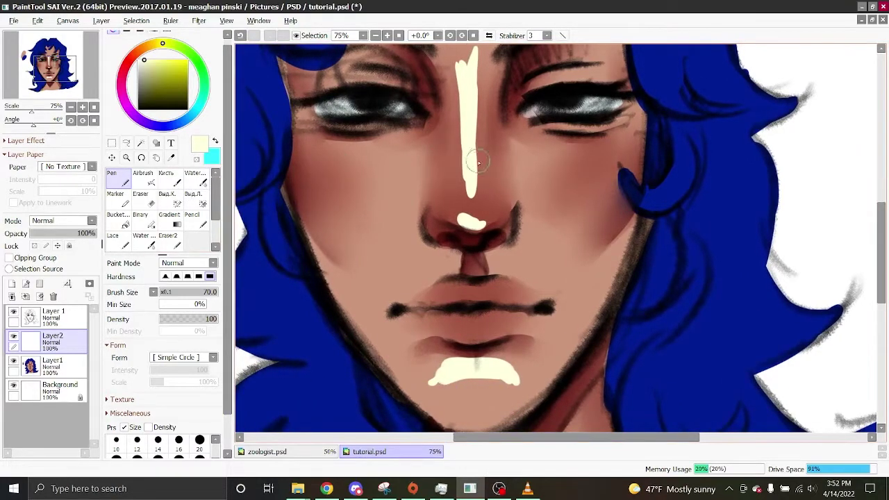
mouse_move(407, 132)
mouse_down()
mouse_move(363, 156)
mouse_move(389, 138)
mouse_up()
drag(537, 136, 597, 142)
mouse_move(561, 81)
mouse_down()
mouse_move(594, 82)
mouse_move(557, 78)
mouse_up()
drag(348, 79, 380, 75)
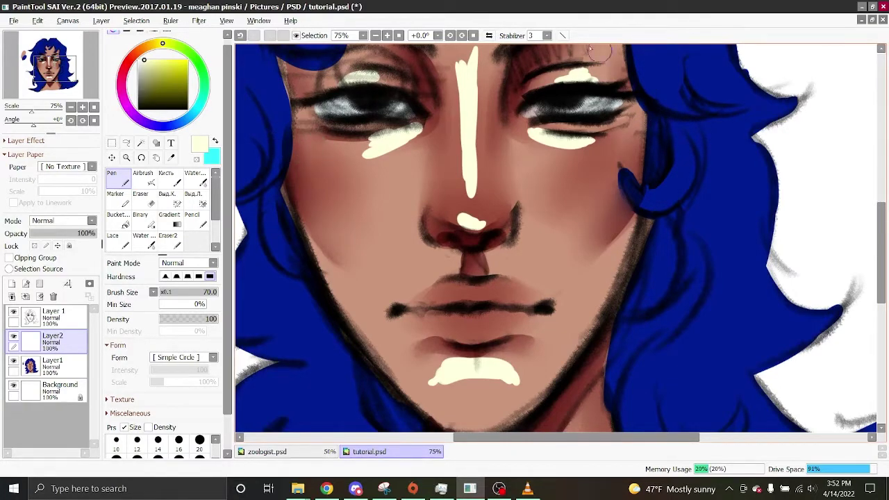
Step: Paint pale-yellow highlights on both outer cheekbones beside the eyes
click(375, 35)
click(375, 36)
click(386, 35)
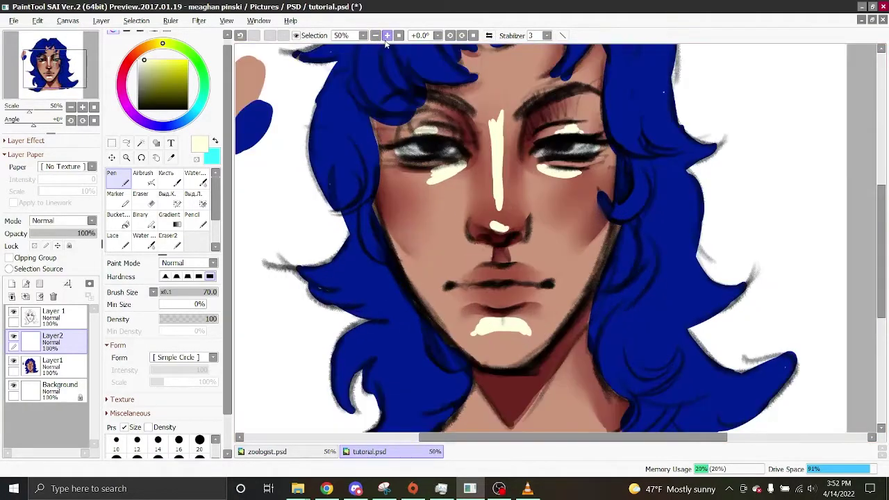
click(387, 36)
mouse_move(300, 147)
mouse_down()
mouse_move(295, 125)
mouse_move(316, 170)
mouse_up()
drag(630, 144, 635, 139)
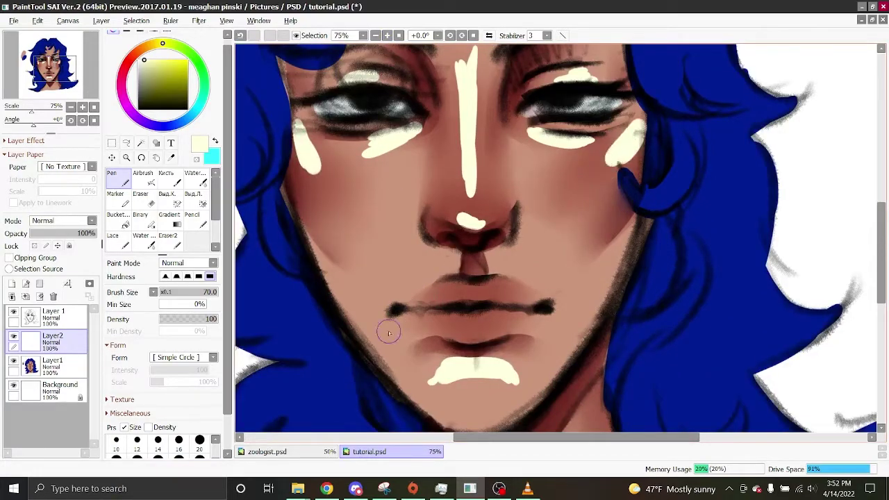
Step: Paint pale-yellow highlights on both sides of the philtrum and along both lower outer cheeks
mouse_move(448, 267)
mouse_down()
mouse_move(455, 273)
mouse_move(444, 267)
mouse_move(429, 284)
mouse_up()
mouse_move(507, 260)
mouse_down()
mouse_move(494, 251)
mouse_move(521, 278)
mouse_up()
drag(304, 231, 351, 300)
mouse_move(615, 242)
mouse_down()
mouse_move(609, 270)
mouse_move(618, 269)
mouse_move(605, 302)
mouse_up()
Step: Paint pale-yellow highlight patches on the center of the forehead and on the right side of the neck
drag(879, 224, 880, 179)
mouse_move(479, 190)
mouse_down()
mouse_move(458, 174)
mouse_move(528, 154)
mouse_up()
drag(877, 199, 861, 309)
mouse_move(548, 316)
mouse_down()
mouse_move(585, 305)
mouse_move(560, 278)
mouse_move(565, 261)
mouse_up()
Step: Soften the chin highlight with the watercolor brush and display that brush's Blending and Texture settings
click(195, 184)
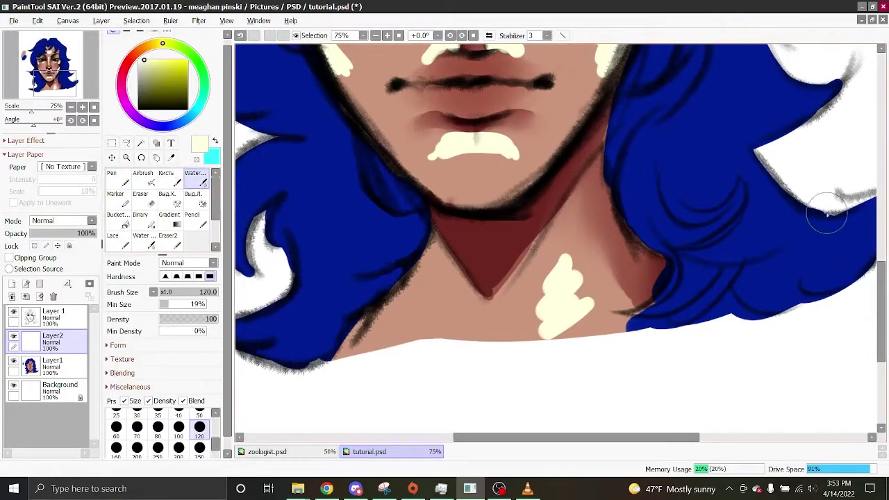
mouse_move(452, 142)
mouse_down()
mouse_move(428, 170)
mouse_move(499, 143)
mouse_move(458, 155)
mouse_move(463, 168)
mouse_move(514, 182)
mouse_up()
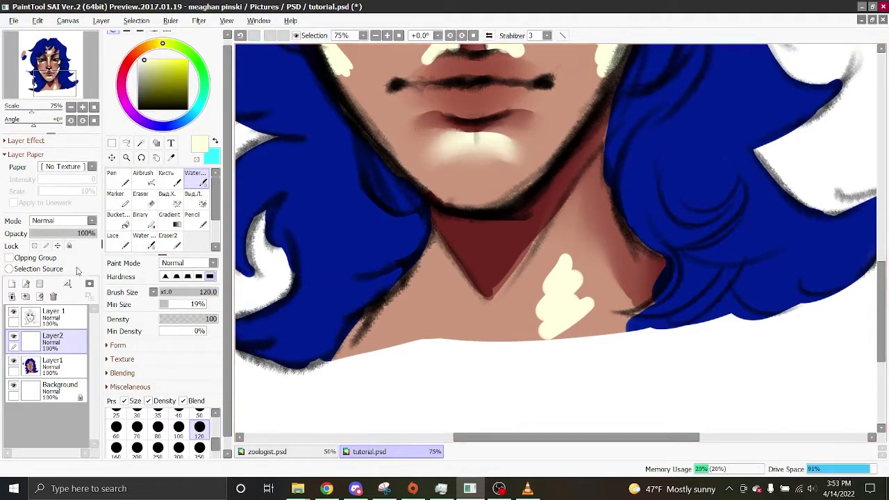
click(115, 373)
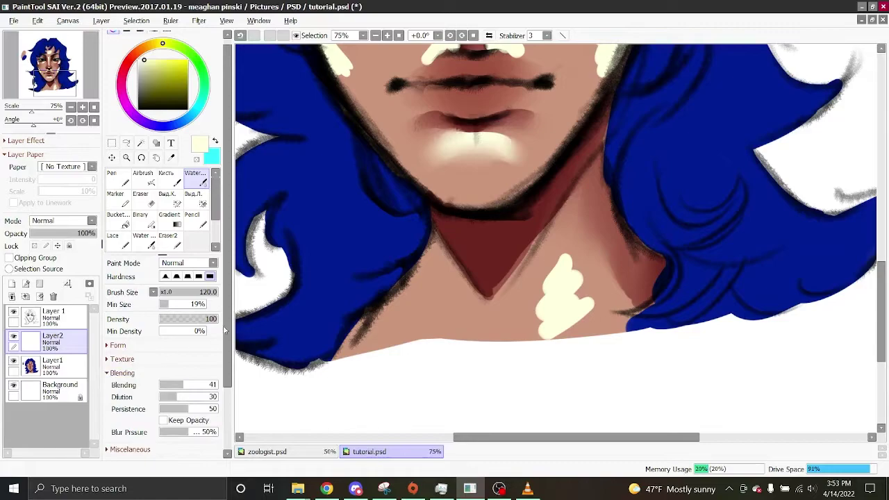
scroll(201, 344, down, 2)
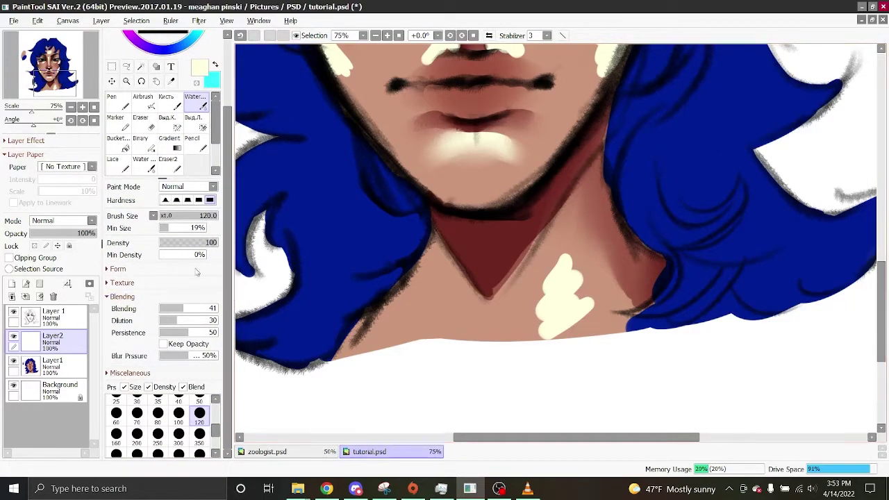
click(107, 283)
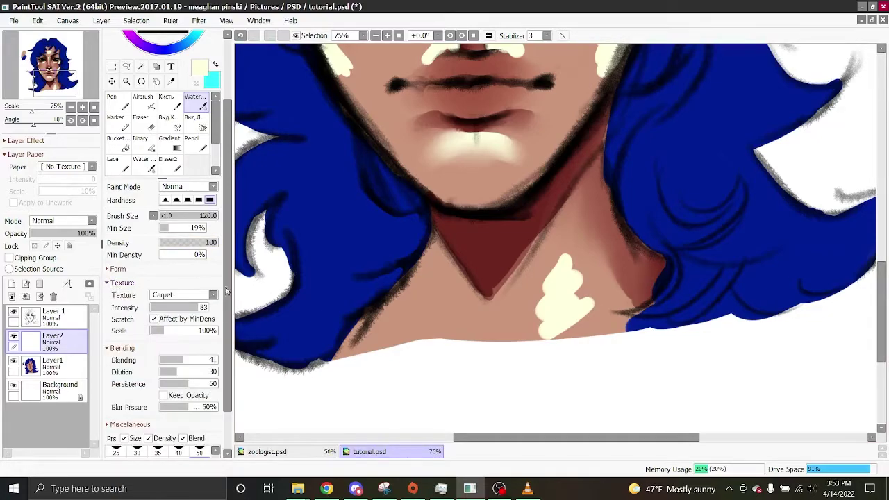
scroll(219, 193, up, 2)
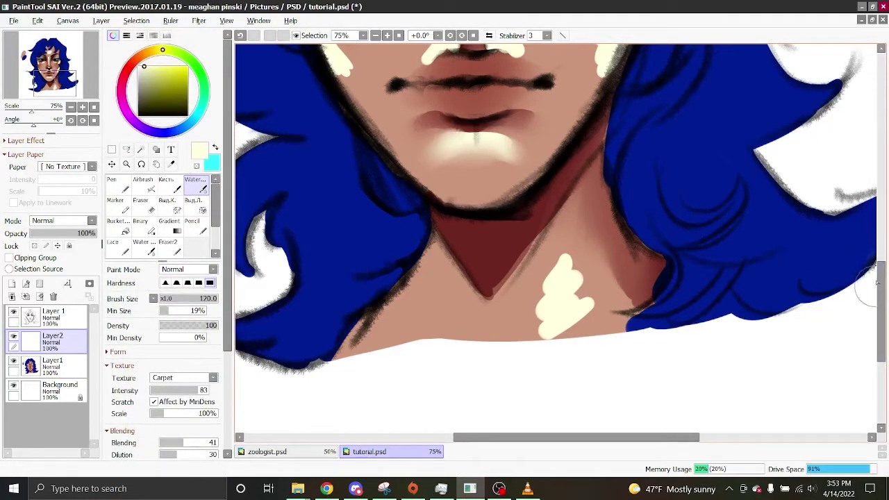
Step: Blend the highlights on the left lower cheek and on both sides of the philtrum with the watercolor brush
scroll(859, 236, up, 3)
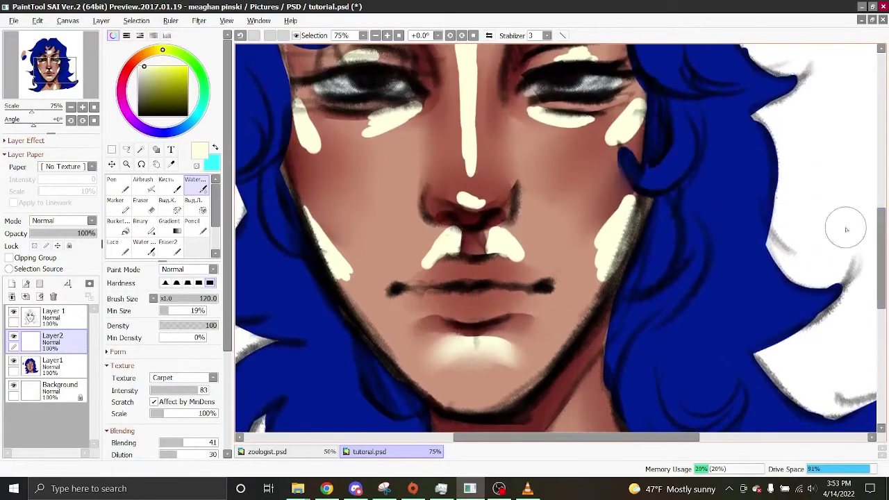
mouse_move(357, 303)
mouse_down()
mouse_move(361, 292)
mouse_move(343, 276)
mouse_up()
mouse_move(418, 249)
mouse_down()
mouse_move(405, 258)
mouse_move(426, 254)
mouse_up()
drag(493, 251, 515, 247)
Step: Airbrush soft pale-yellow highlights around the outer edges of both nostrils
key(b)
mouse_move(413, 212)
mouse_down()
mouse_move(419, 220)
mouse_move(425, 180)
mouse_up()
mouse_move(519, 231)
mouse_down()
mouse_move(527, 202)
mouse_move(520, 224)
mouse_up()
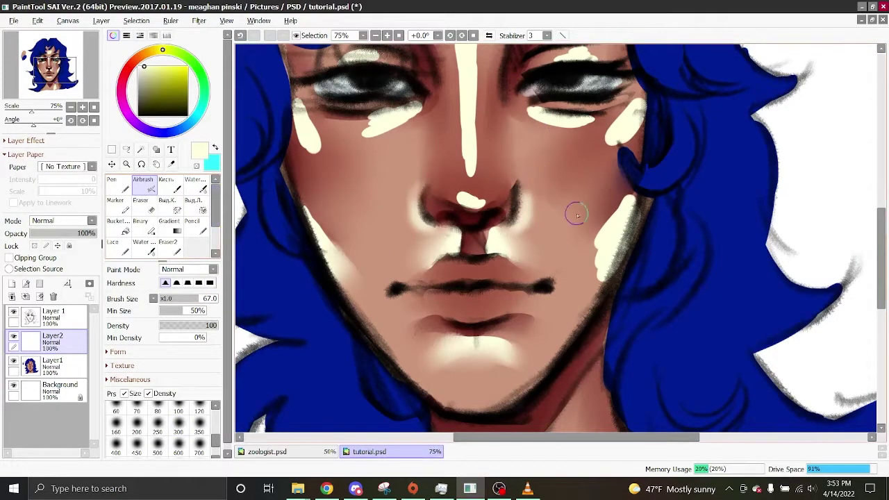
Step: Blend the highlights on the right cheek, nose bridge, right cheekbone and right eyelid with the watercolor brush
key(c)
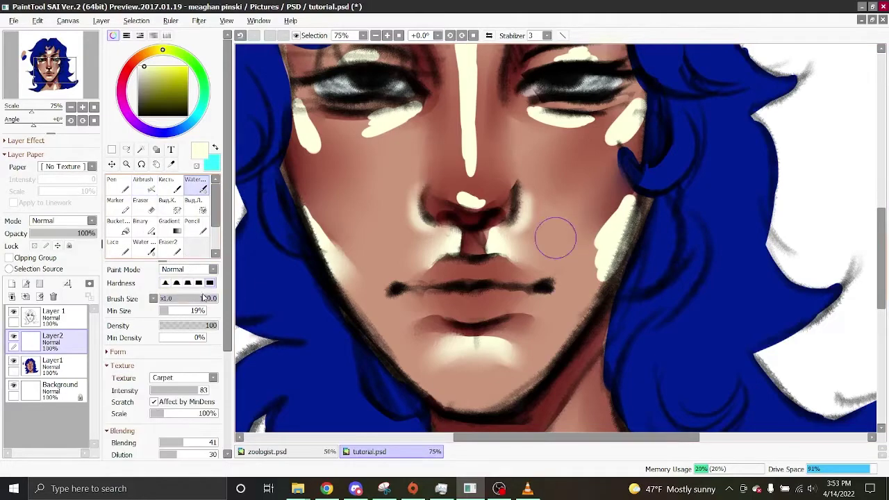
mouse_move(639, 239)
mouse_down()
mouse_move(615, 223)
mouse_move(570, 284)
mouse_up()
scroll(570, 284, up, 3)
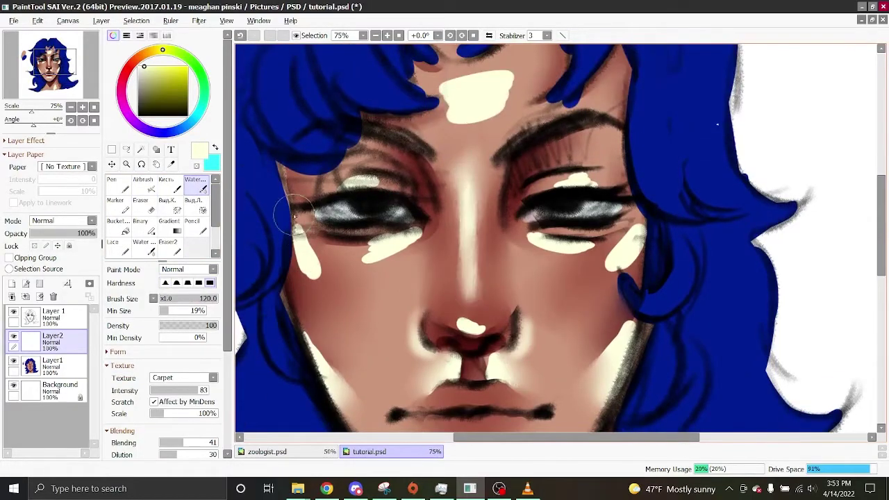
drag(618, 244, 629, 253)
drag(566, 182, 584, 180)
Step: Blend the forehead and neck highlights into the skin and soften the remaining facial highlights with the watercolor brush
drag(496, 90, 473, 115)
scroll(479, 111, down, 3)
drag(535, 302, 535, 173)
scroll(535, 239, up, 1)
drag(497, 97, 493, 95)
drag(559, 278, 528, 321)
scroll(524, 324, up, 3)
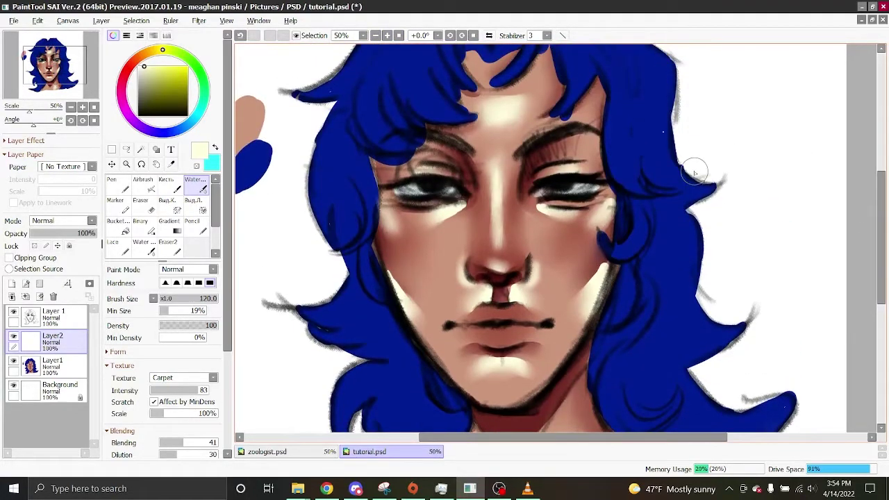
mouse_move(590, 240)
mouse_down()
mouse_move(611, 268)
mouse_move(601, 236)
mouse_up()
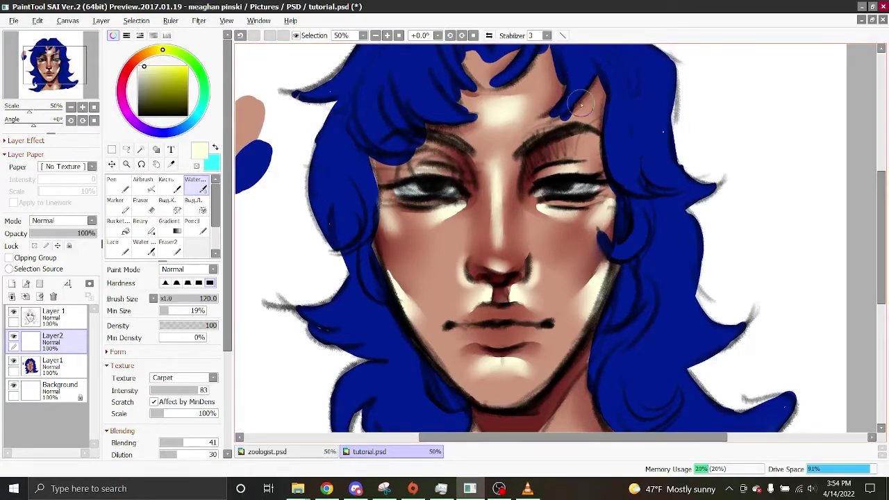
Step: Set the highlight layer to Shine mode and clip it to the flat-color layer
click(43, 221)
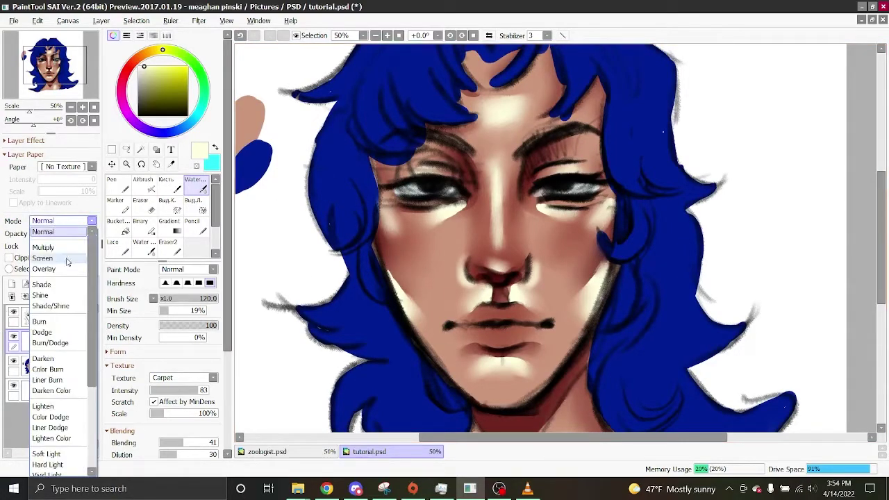
click(41, 295)
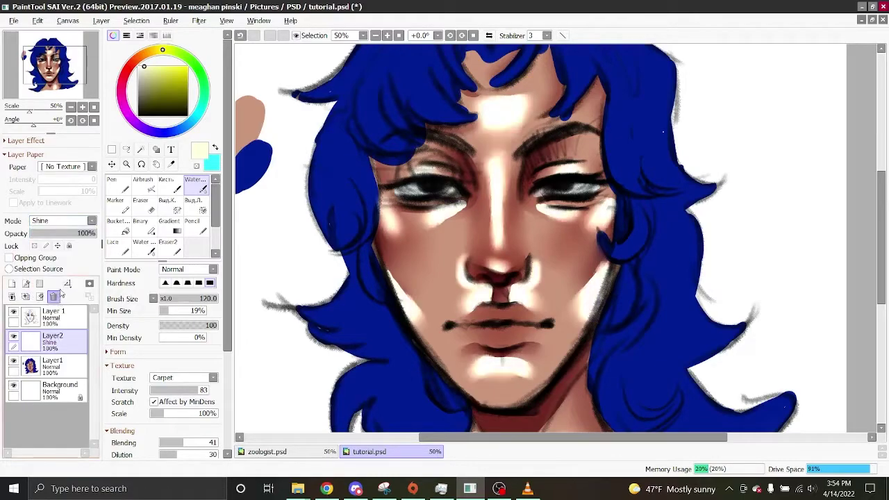
click(9, 258)
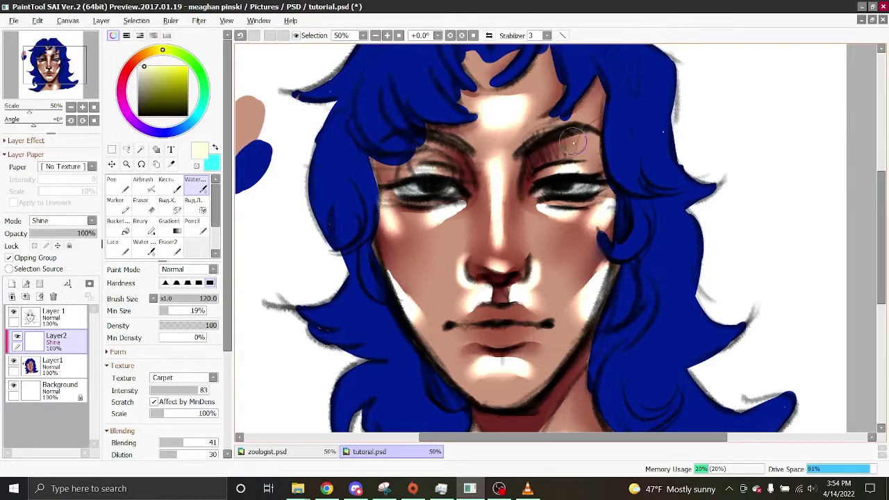
drag(501, 103, 492, 96)
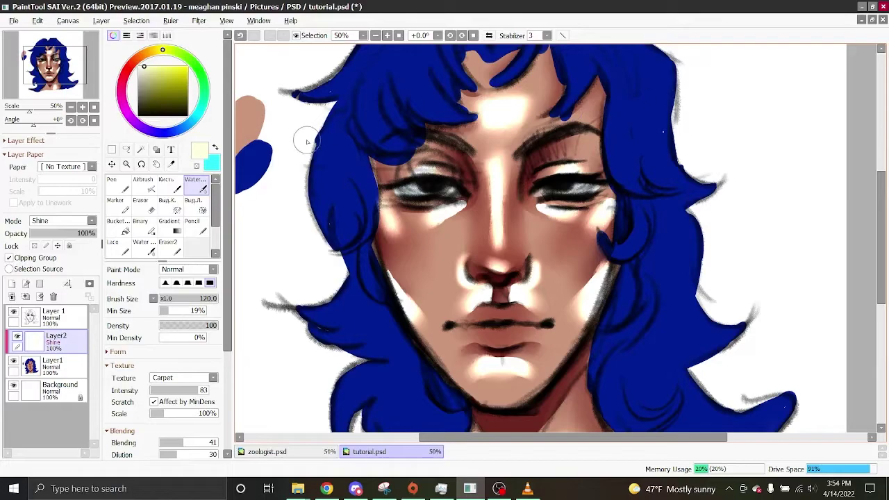
Step: Reduce the highlight layer's opacity to 21% and merge it down into the flat-color layer
click(381, 36)
click(379, 36)
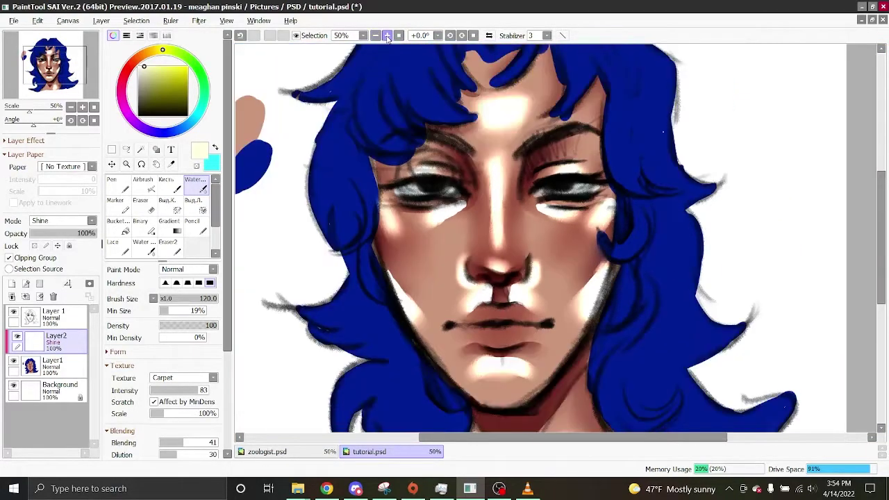
drag(56, 236, 45, 234)
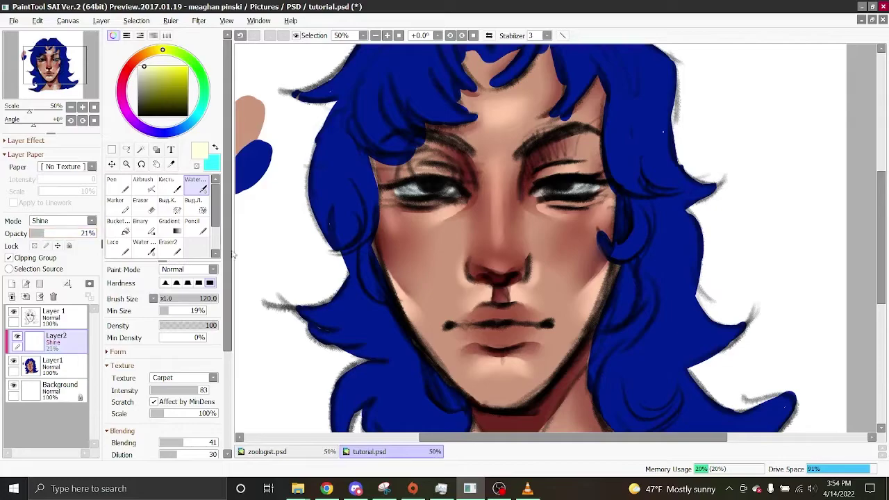
key(ctrl+e)
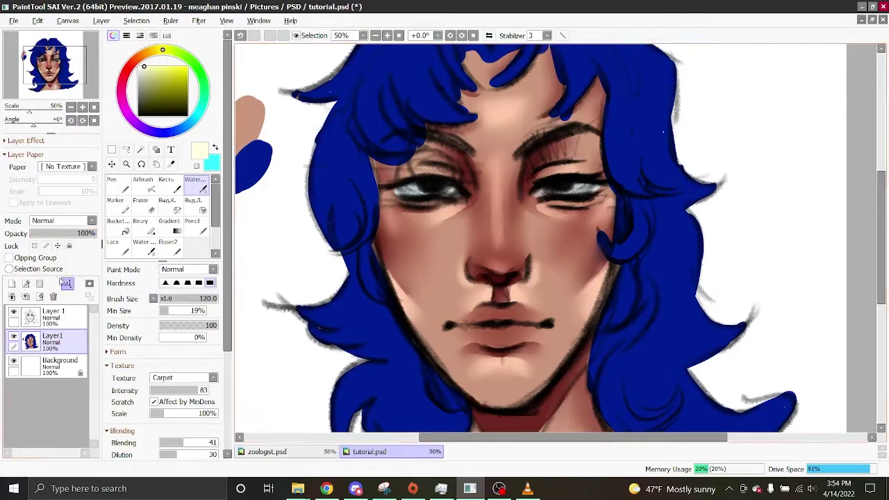
Step: Add a new layer clipped to the flat-color layer and choose the Airbrush for a second round of highlights
click(11, 283)
click(9, 257)
click(387, 35)
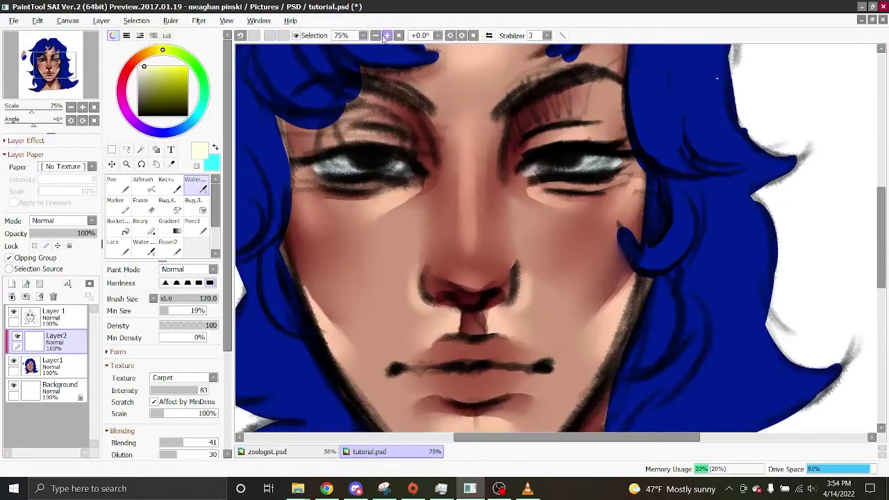
click(143, 184)
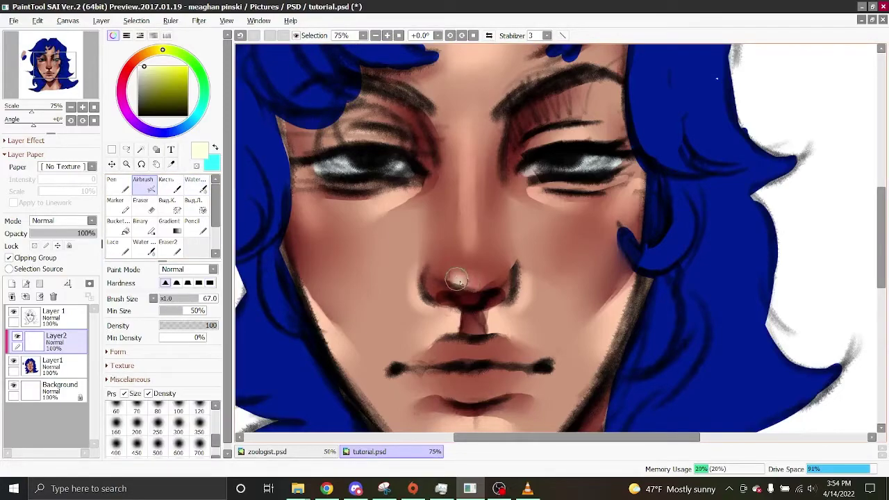
drag(466, 278, 459, 280)
key(ctrl+z)
key(ctrl+z)
Step: Paint pale-yellow highlights on the nose tip and nose bridge with the airbrush reduced to size 20
scroll(217, 443, up, 10)
scroll(202, 432, down, 2)
click(179, 430)
drag(453, 275, 459, 279)
click(199, 431)
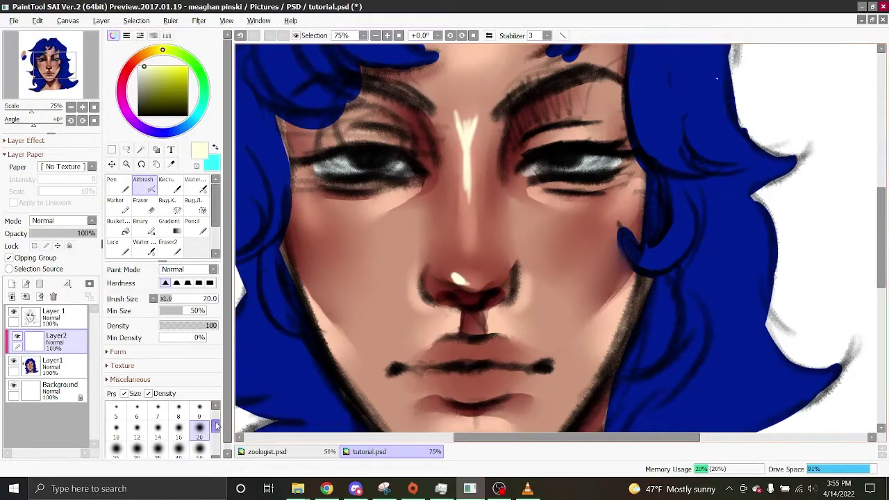
Step: Paint pale-yellow highlights under the inner corners of both eyes with the airbrush at size 40
scroll(179, 427, down, 1)
click(178, 429)
drag(414, 192, 374, 204)
drag(553, 202, 543, 192)
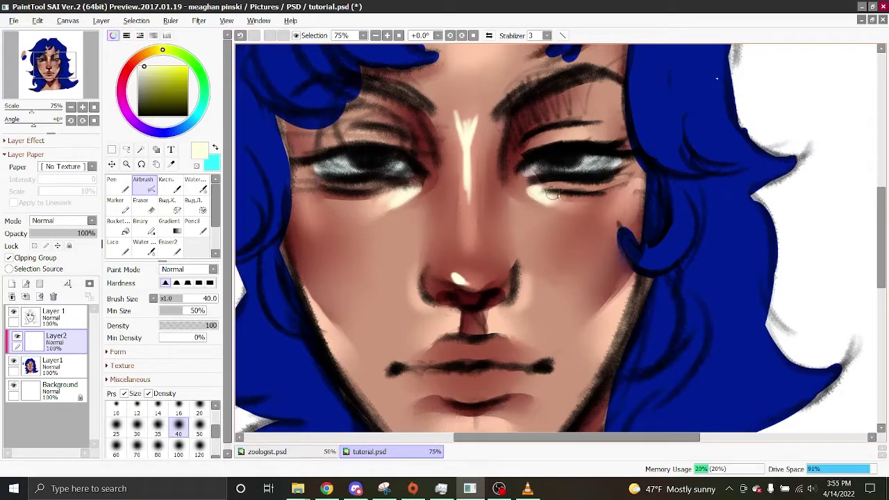
Step: Airbrush pale-yellow highlights beside the philtrum, around both nostrils, along the lower cheeks and below the lower lip
drag(881, 237, 880, 250)
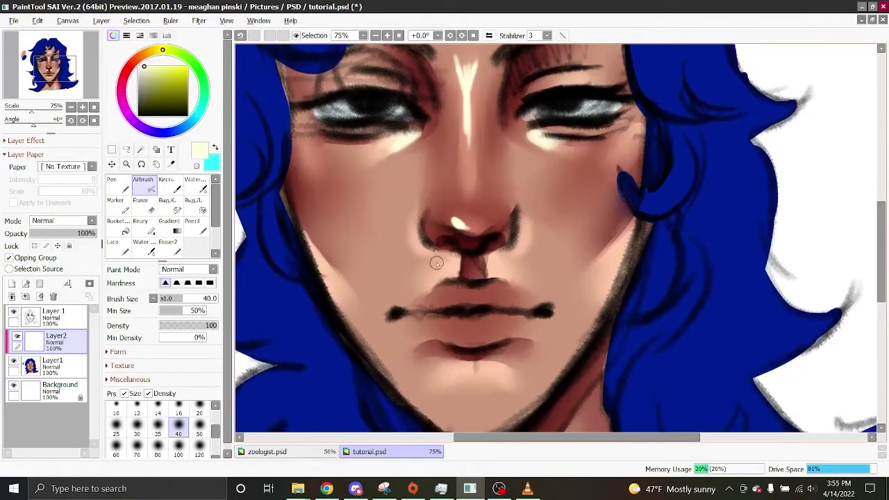
drag(491, 272, 489, 278)
mouse_move(418, 230)
mouse_down()
mouse_move(423, 247)
mouse_move(434, 252)
mouse_up()
drag(508, 251, 516, 236)
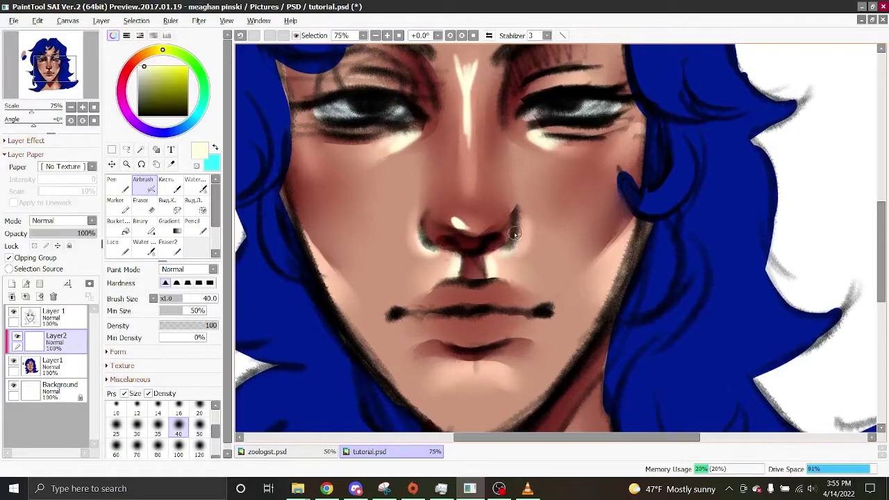
scroll(324, 257, down, 2)
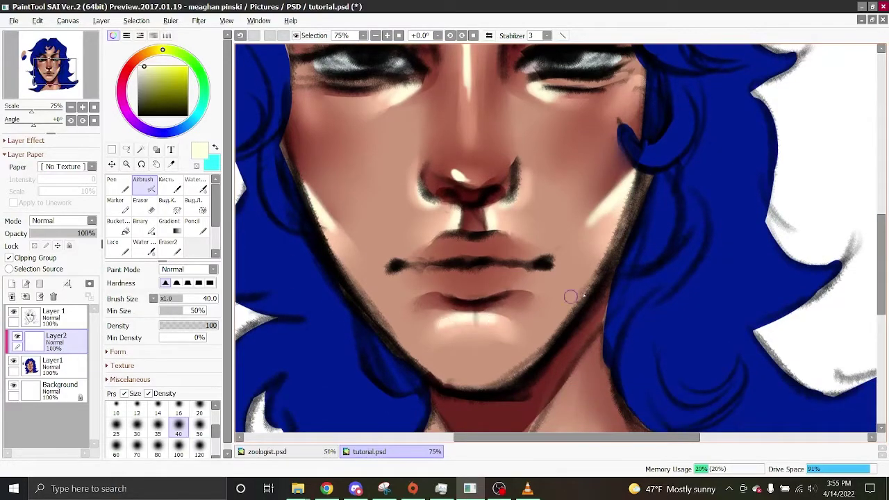
Step: Soften the highlights on the forehead, nose bridge, lower cheek and chin with the watercolor brush
drag(878, 242, 878, 205)
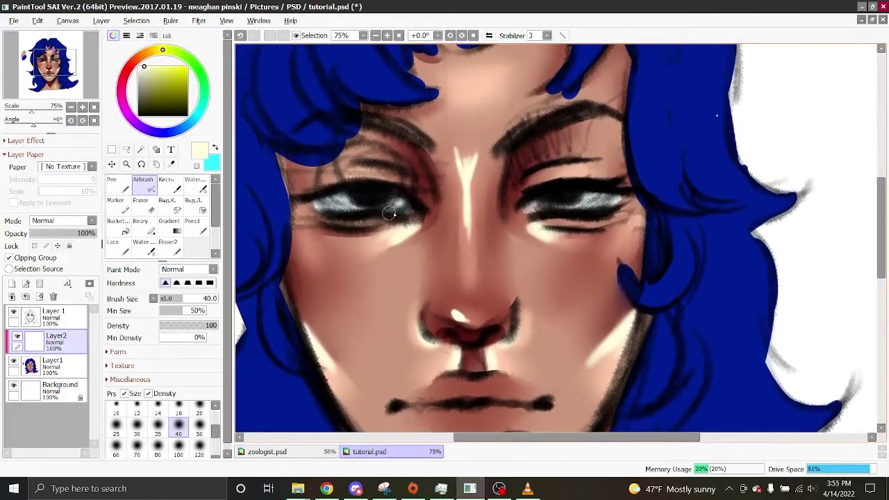
key(c)
mouse_move(469, 100)
mouse_down()
mouse_move(488, 79)
mouse_move(486, 120)
mouse_up()
drag(464, 158, 469, 236)
drag(591, 321, 604, 351)
scroll(347, 250, down, 4)
drag(445, 357, 485, 357)
Step: Set the highlight layer to Shine mode at 25% opacity and merge it down into the flat-color layer
scroll(481, 178, up, 5)
scroll(482, 179, down, 2)
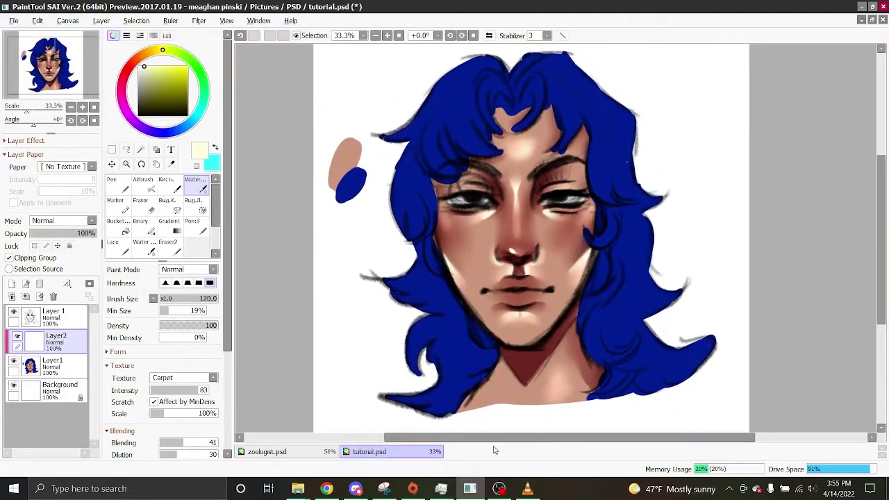
drag(507, 438, 518, 442)
click(63, 220)
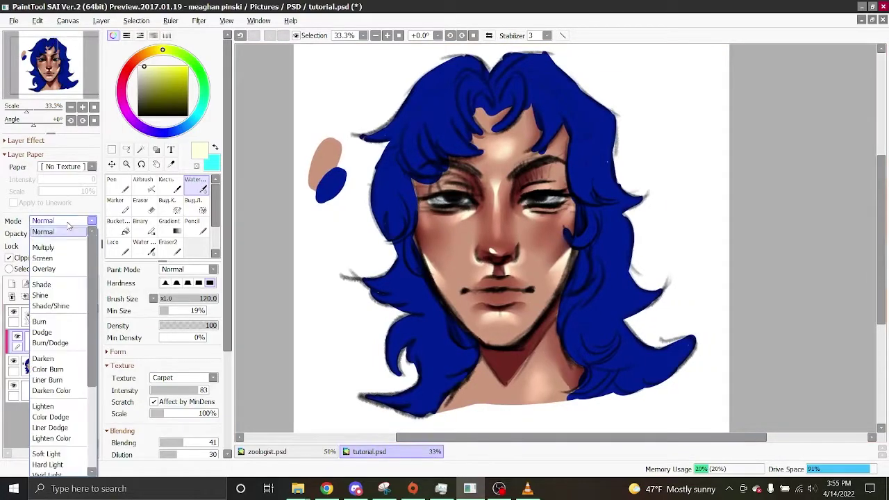
click(59, 291)
mouse_move(53, 236)
mouse_down()
mouse_move(13, 229)
mouse_move(47, 234)
mouse_up()
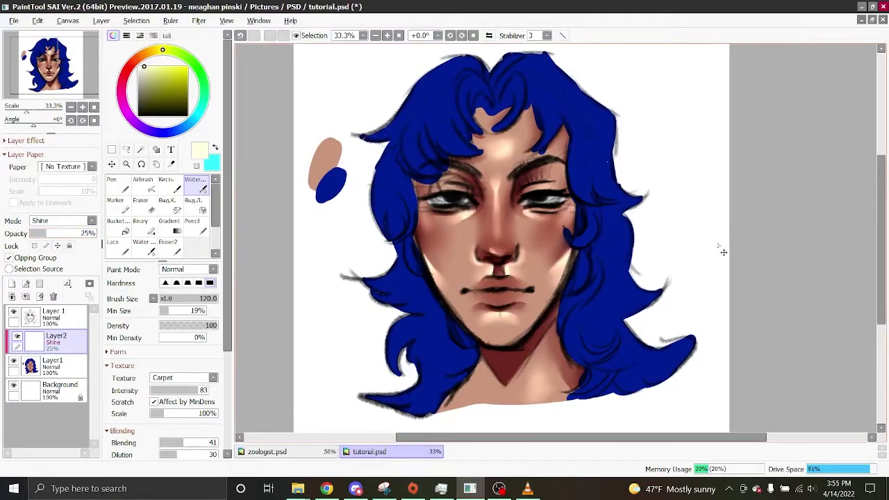
key(ctrl+e)
scroll(416, 97, up, 1)
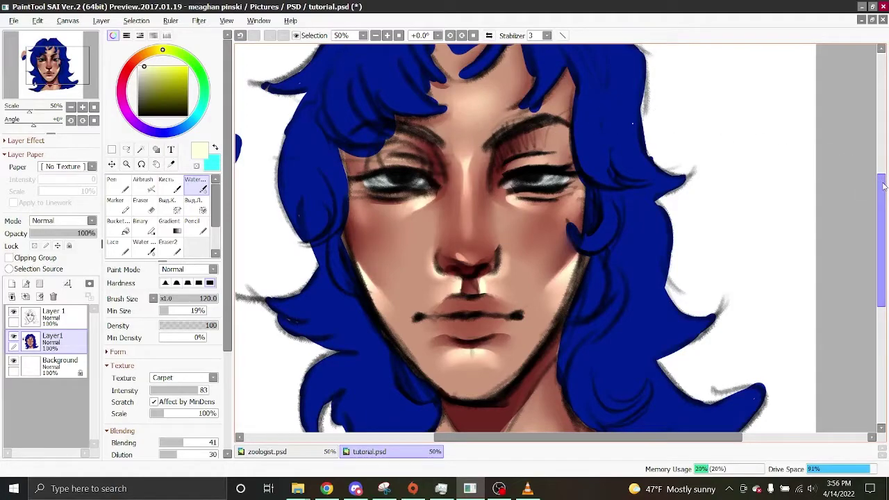
mouse_move(882, 191)
mouse_down()
mouse_move(882, 205)
mouse_move(882, 182)
mouse_up()
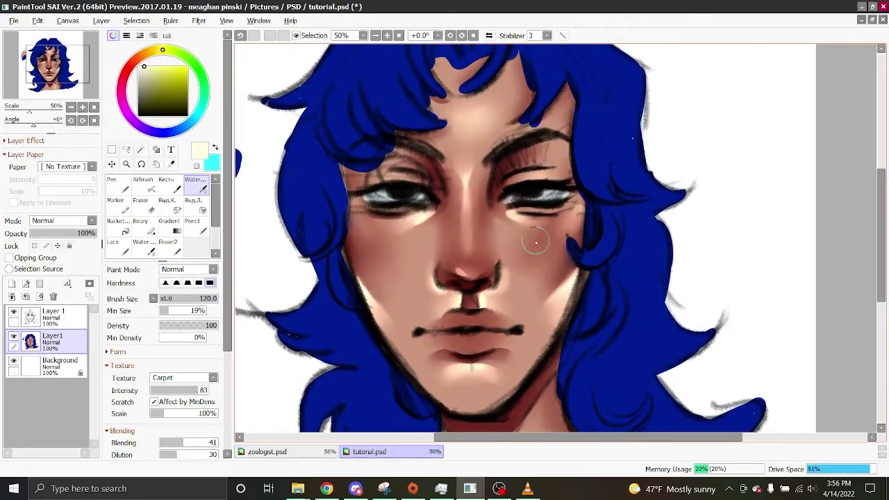
scroll(783, 165, down, 1)
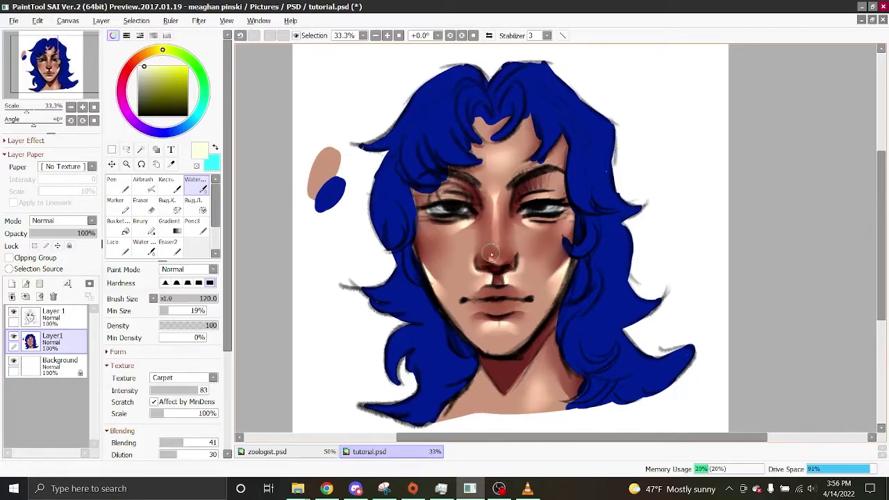
Step: On a new layer clipped to the flat colors, cover the whole portrait in orange-red with the Pen at size 700
click(11, 283)
click(10, 258)
mouse_move(133, 61)
mouse_down()
mouse_move(139, 74)
mouse_move(136, 61)
mouse_move(174, 69)
mouse_up()
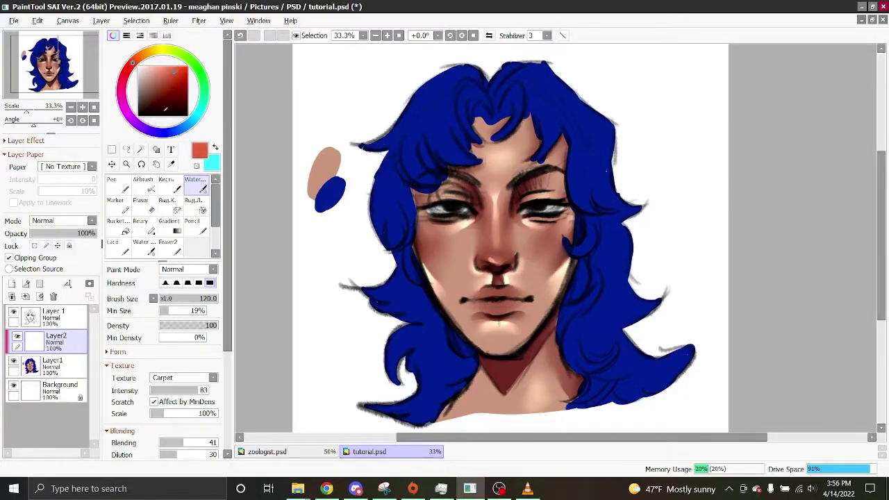
click(117, 182)
scroll(209, 445, down, 1)
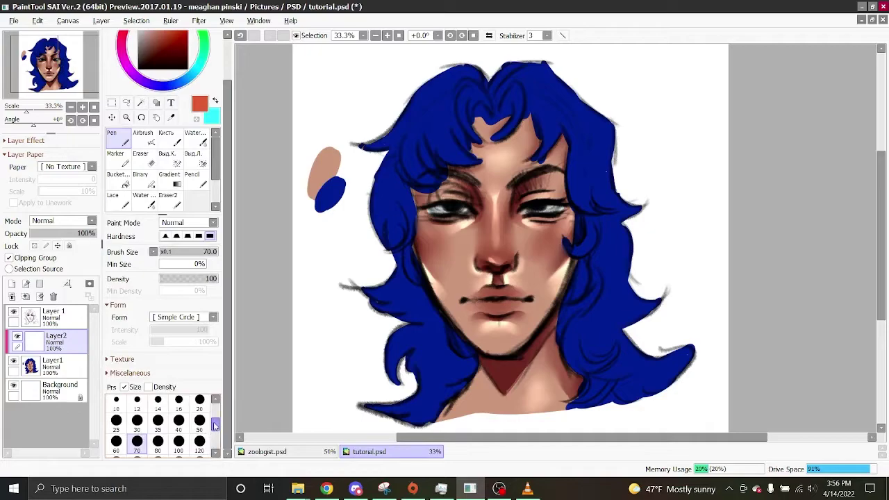
scroll(216, 425, down, 3)
click(200, 424)
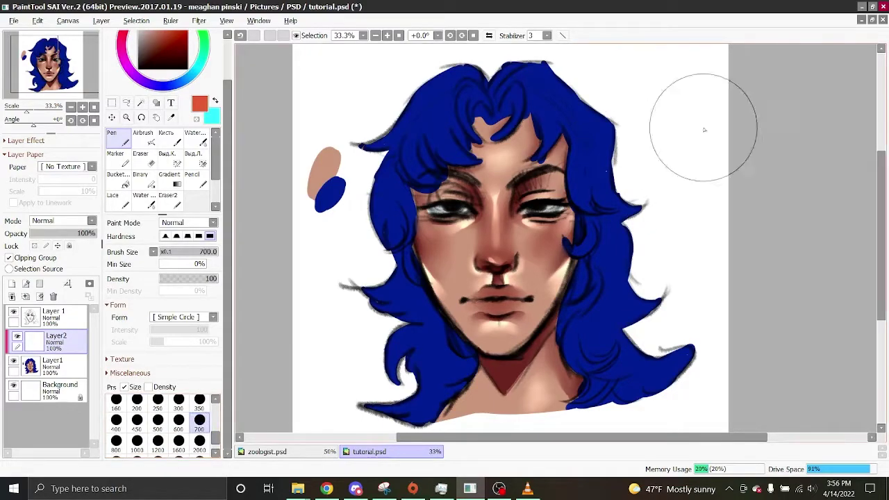
mouse_move(535, 129)
mouse_down()
mouse_move(453, 175)
mouse_move(301, 143)
mouse_move(417, 236)
mouse_move(357, 317)
mouse_move(651, 290)
mouse_move(361, 416)
mouse_up()
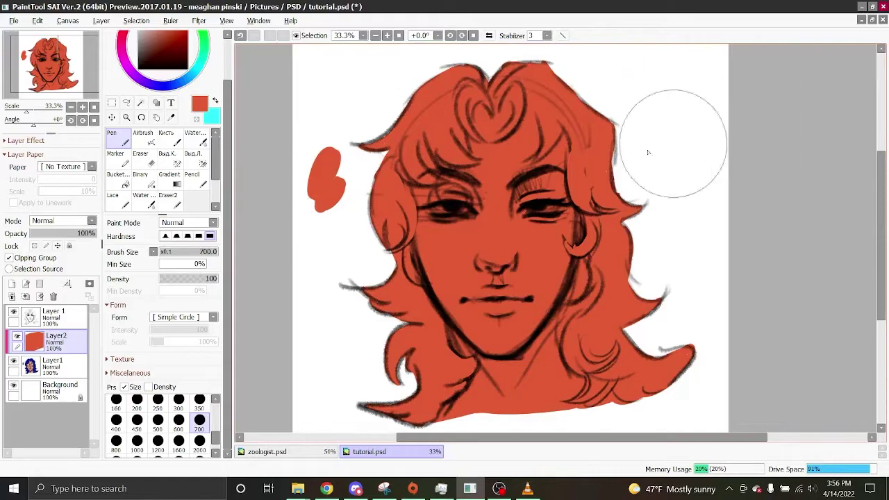
Step: Set the orange-red layer to Liner Burn at 6% opacity and merge it down into the flat-color layer
click(52, 220)
click(51, 284)
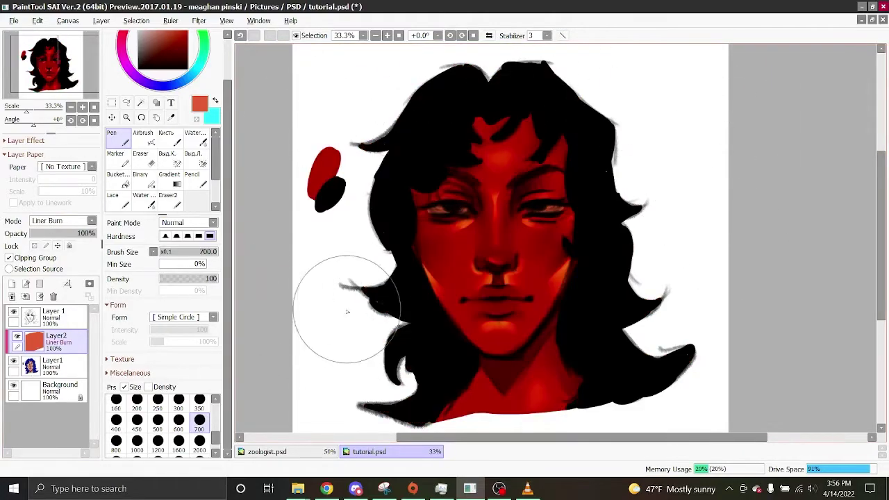
click(388, 36)
click(375, 36)
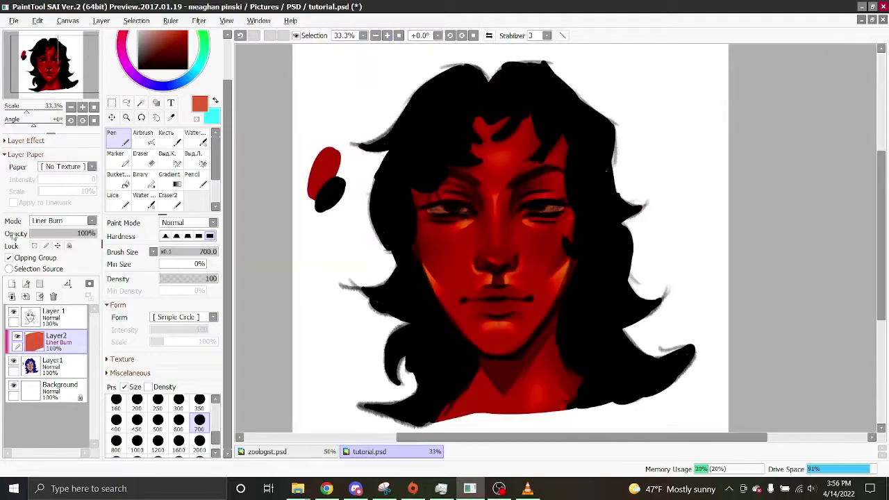
drag(38, 237, 31, 237)
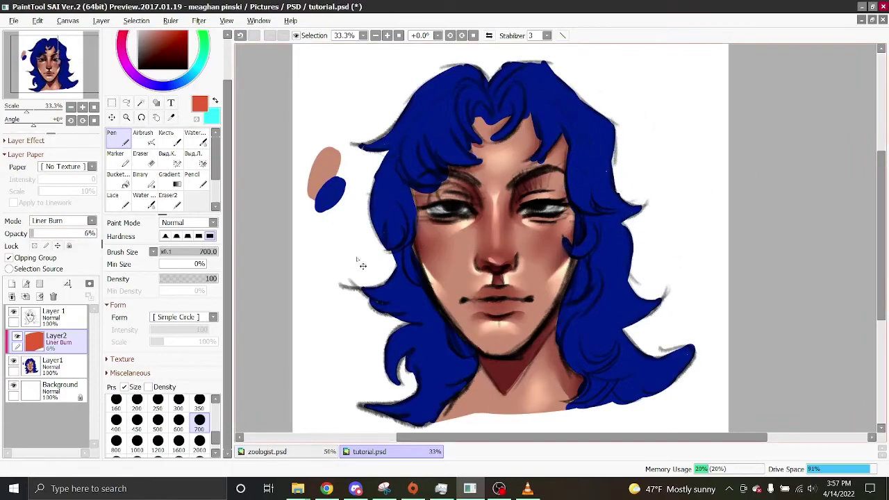
key(ctrl+e)
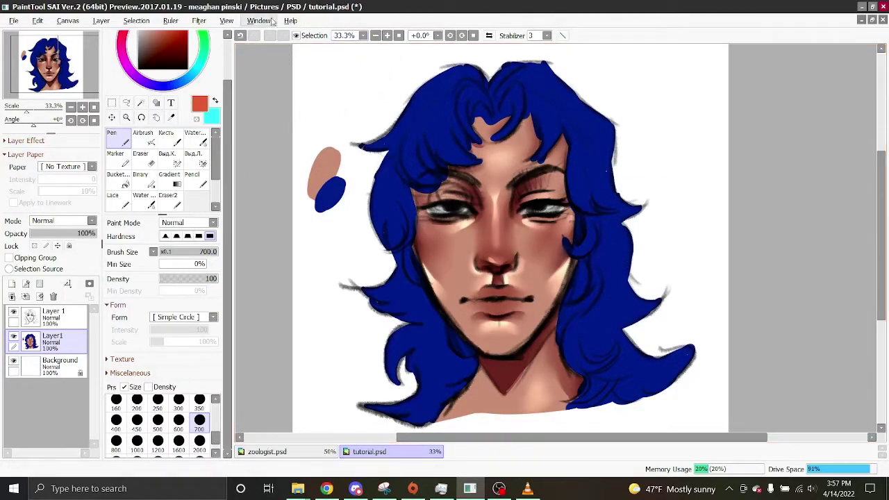
Step: Raise the flat-color layer's saturation to +6 and slightly adjust its luminance and hue with the Hue/Saturation filter
click(226, 20)
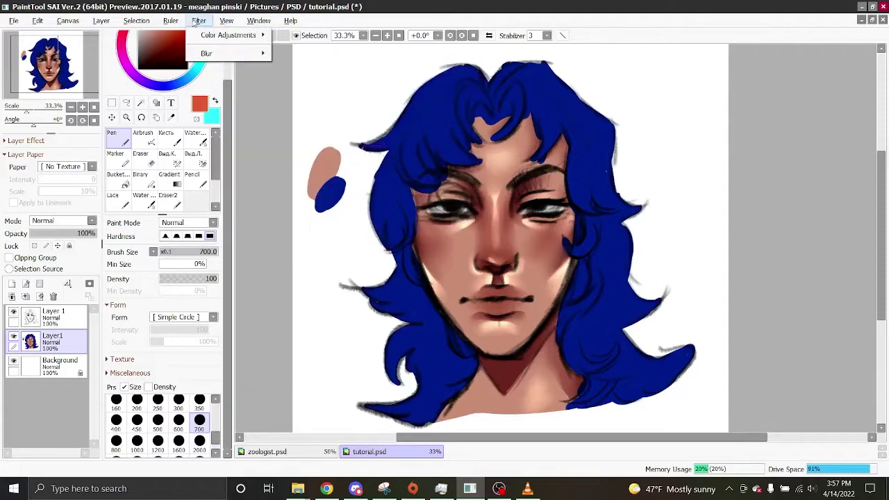
mouse_move(240, 34)
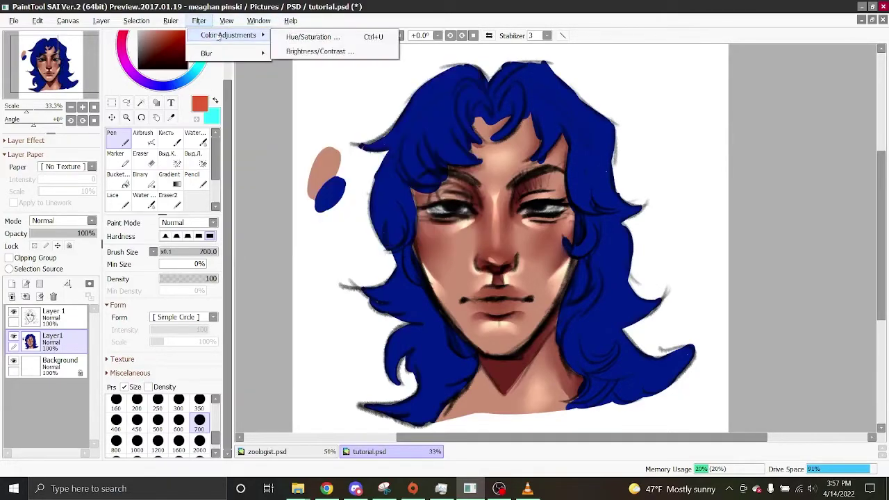
click(306, 35)
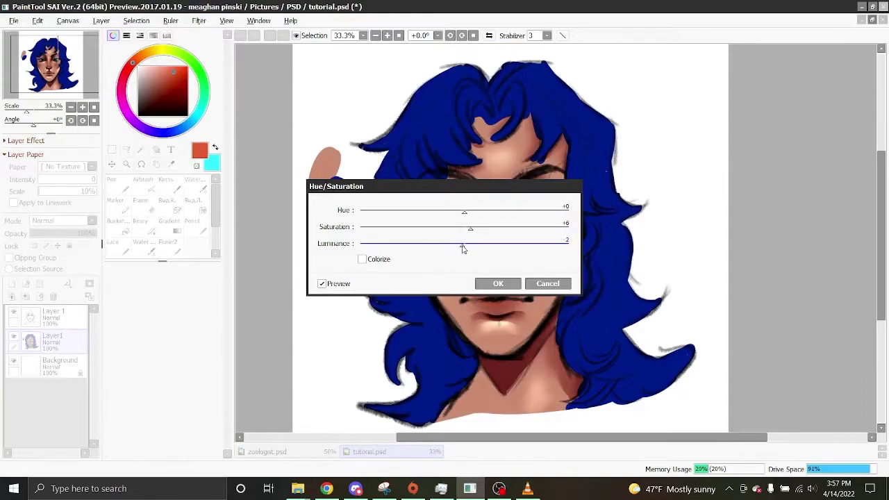
mouse_move(467, 212)
mouse_down()
mouse_move(361, 207)
mouse_move(426, 202)
mouse_move(466, 214)
mouse_up()
click(498, 284)
Step: Slightly raise the flat-color layer's depth with the Brightness/Contrast filter
click(198, 20)
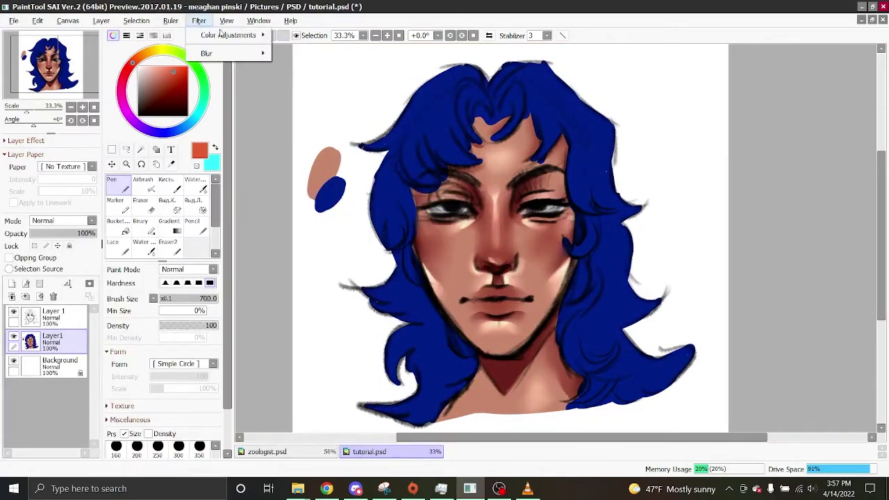
mouse_move(258, 35)
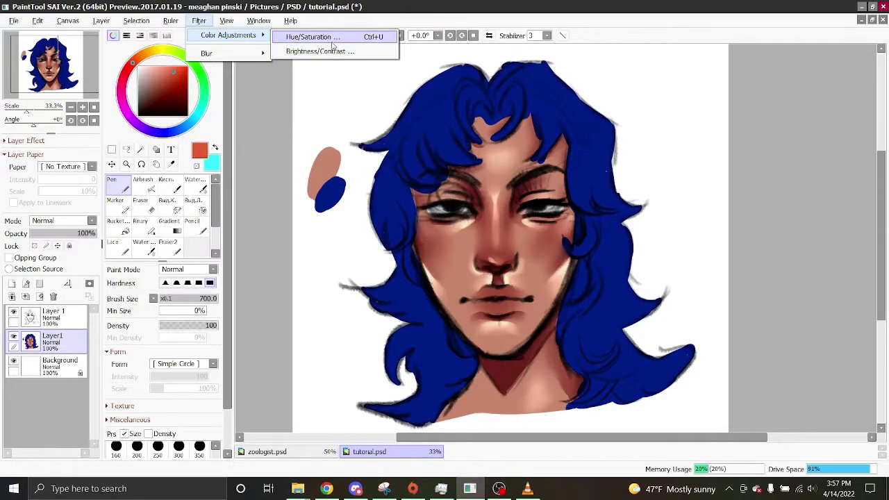
click(333, 51)
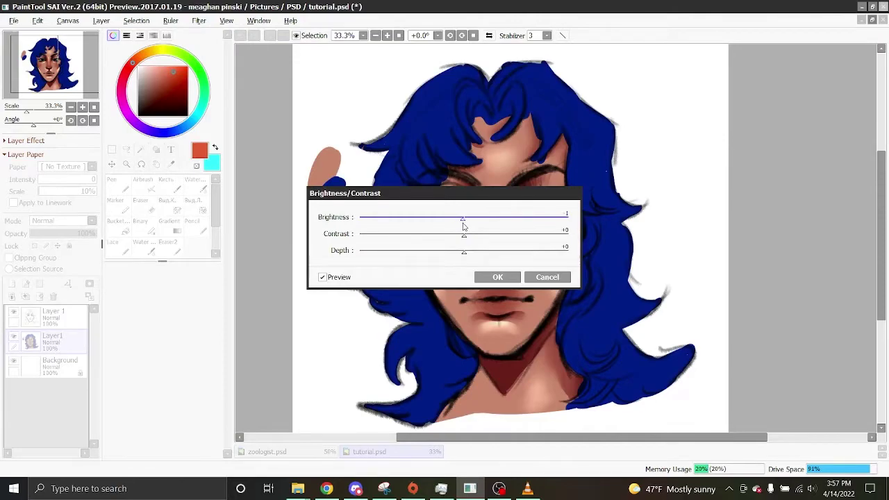
drag(464, 252, 470, 251)
click(497, 277)
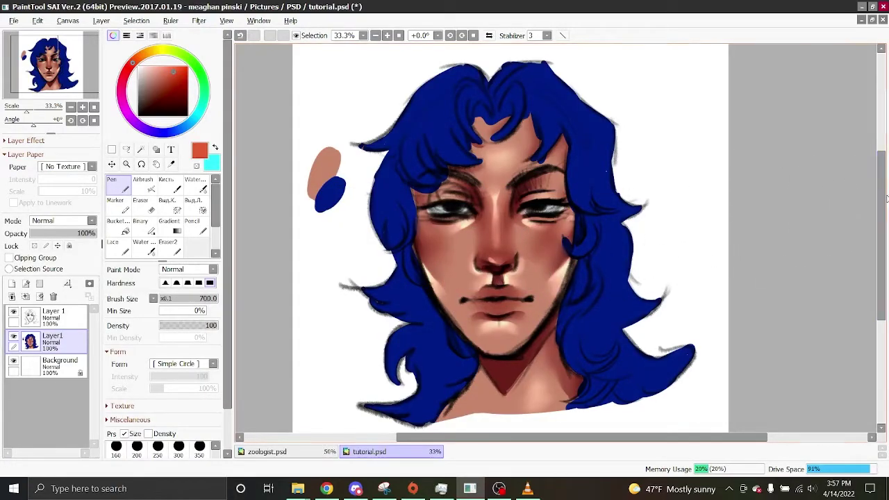
Step: Select the line-art layer above the flat-color layer
scroll(882, 210, down, 2)
mouse_move(882, 210)
mouse_down()
mouse_move(880, 222)
mouse_move(882, 201)
mouse_move(879, 217)
mouse_up()
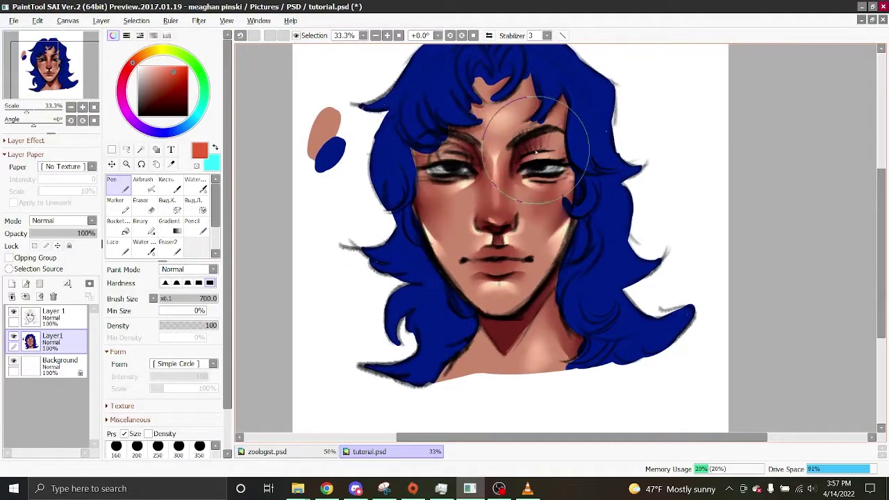
click(55, 316)
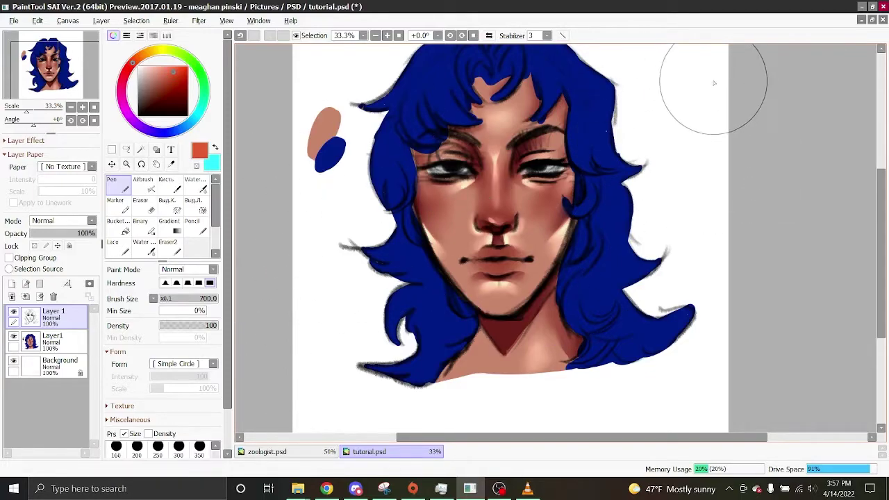
Step: Examine the shaded face and its line art at several magnifications
double_click(386, 37)
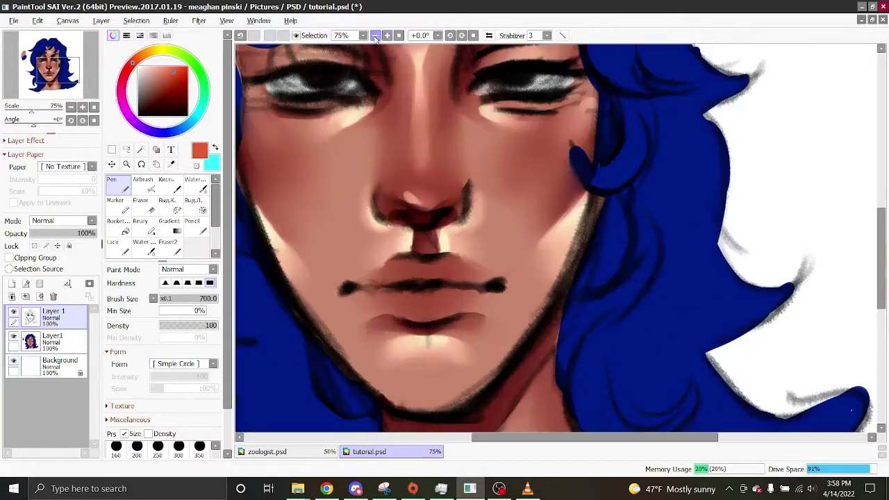
click(376, 37)
click(375, 37)
click(388, 38)
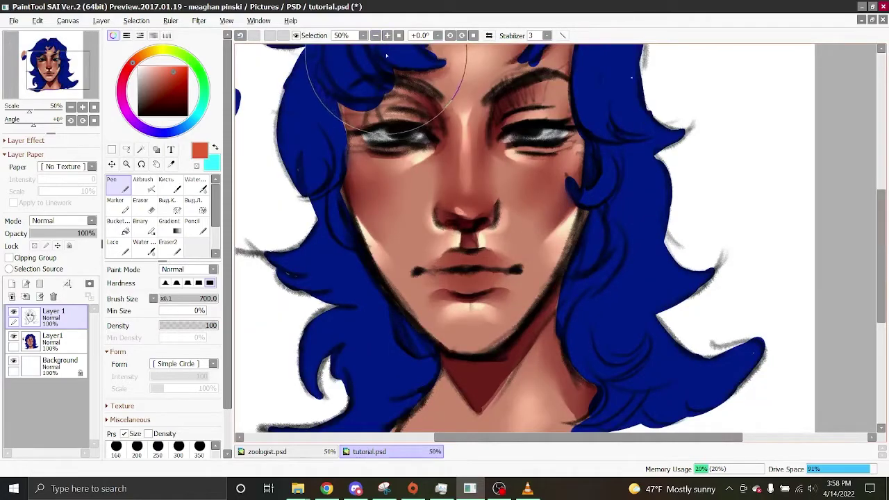
click(375, 36)
click(375, 35)
click(387, 35)
click(387, 36)
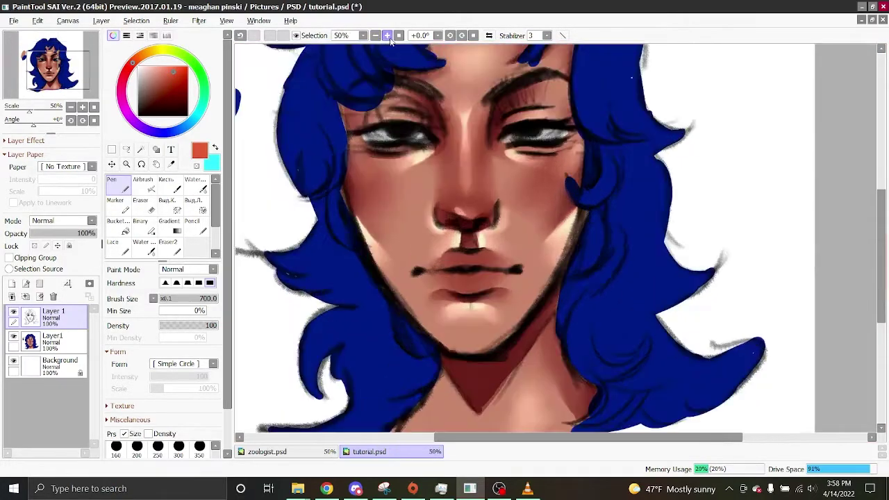
drag(461, 441, 446, 440)
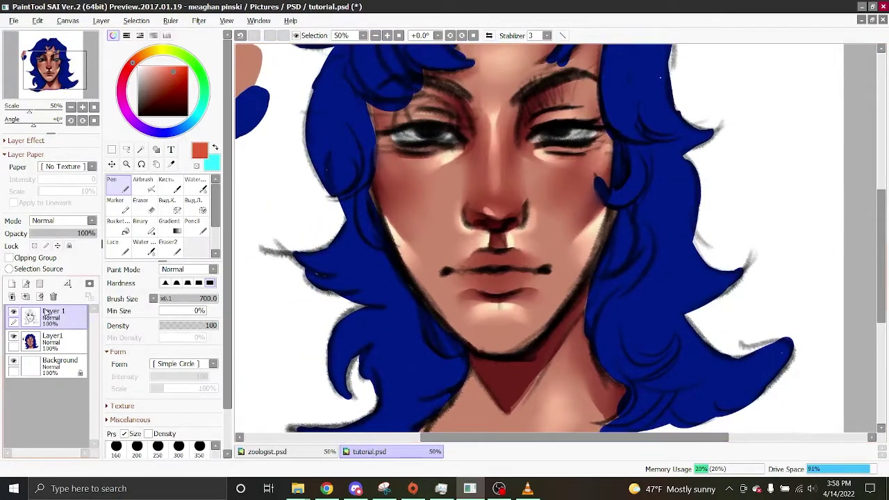
Step: Add a layer above the line art and airbrush soft white rim highlights along both sides of the jaw and under the chin at size 40
click(12, 285)
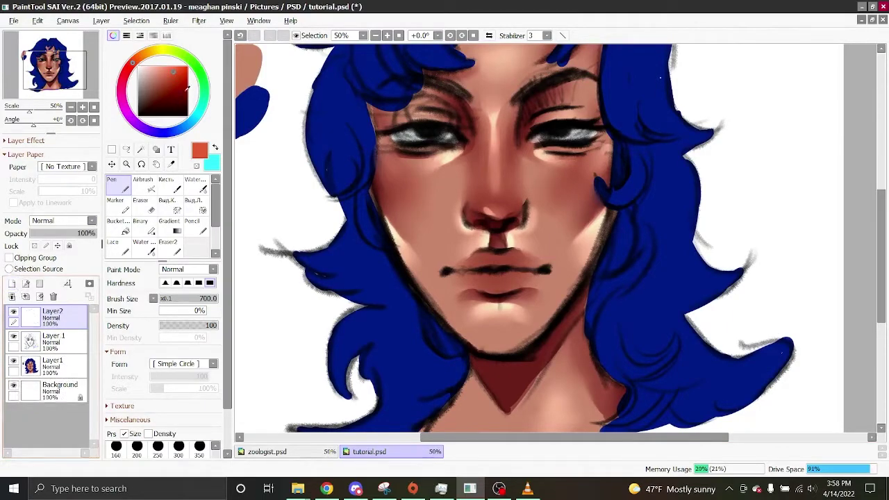
click(151, 186)
mouse_move(376, 225)
mouse_down()
mouse_move(415, 303)
mouse_move(430, 313)
mouse_move(402, 278)
mouse_move(455, 340)
mouse_up()
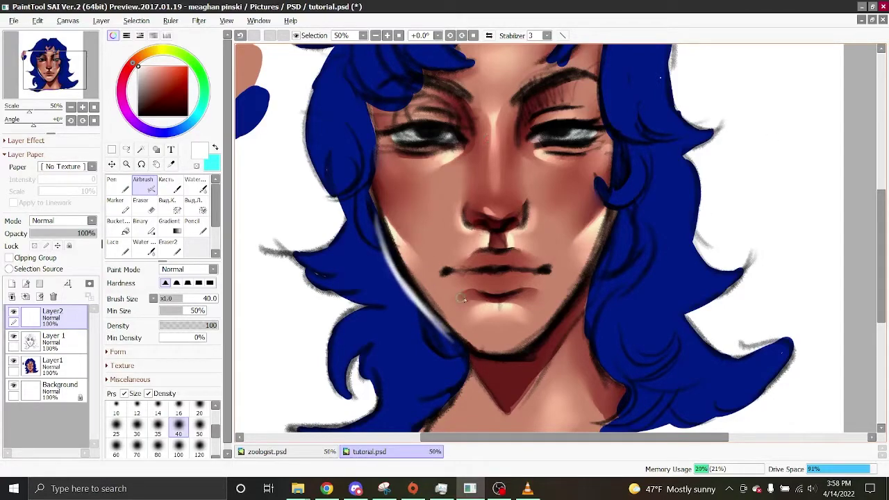
drag(617, 205, 580, 293)
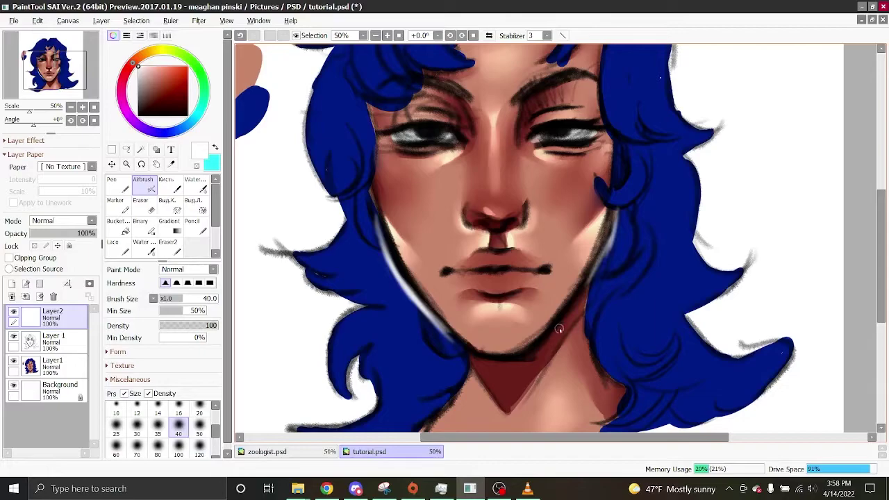
mouse_move(444, 321)
mouse_down()
mouse_move(477, 361)
mouse_move(457, 342)
mouse_up()
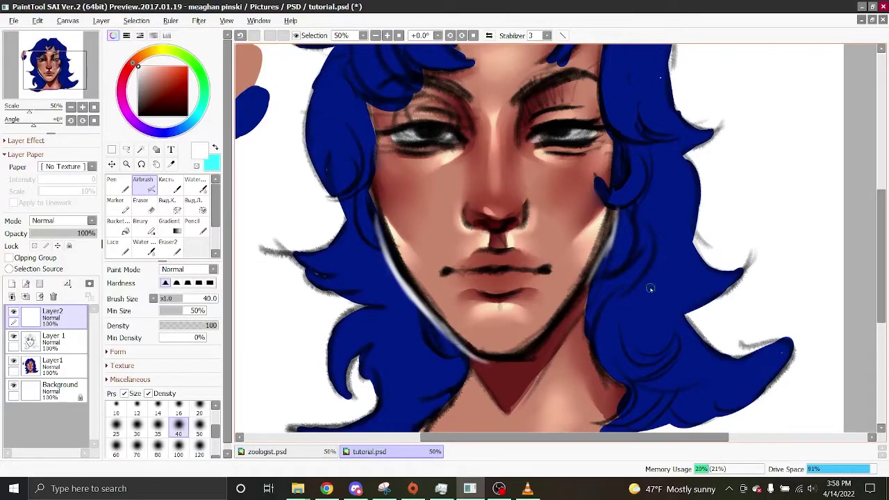
drag(498, 358, 552, 340)
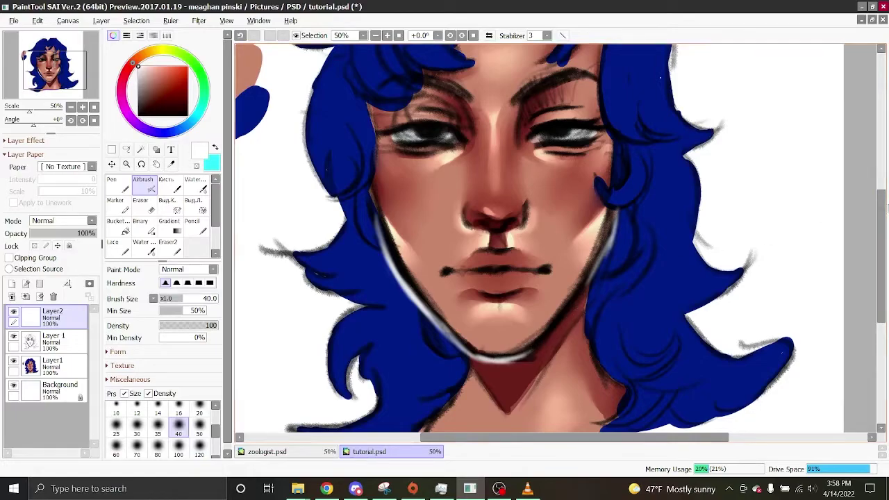
Step: Airbrush thin white highlights along the edges of the hair strands framing the cheek and forehead
scroll(846, 119, up, 3)
mouse_move(601, 176)
mouse_down()
mouse_move(598, 232)
mouse_move(599, 188)
mouse_move(615, 246)
mouse_up()
mouse_move(598, 214)
mouse_down()
mouse_move(614, 256)
mouse_move(632, 261)
mouse_up()
drag(559, 184, 588, 146)
drag(525, 144, 534, 106)
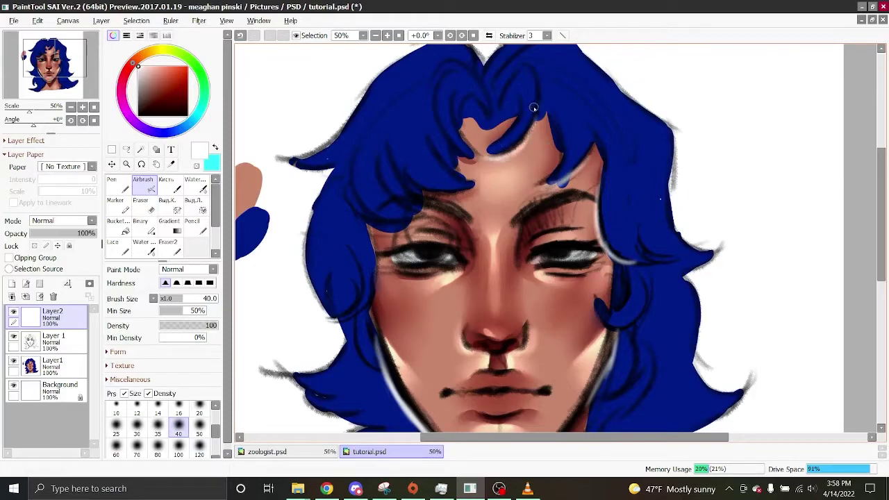
mouse_move(406, 180)
mouse_down()
mouse_move(440, 195)
mouse_move(470, 189)
mouse_up()
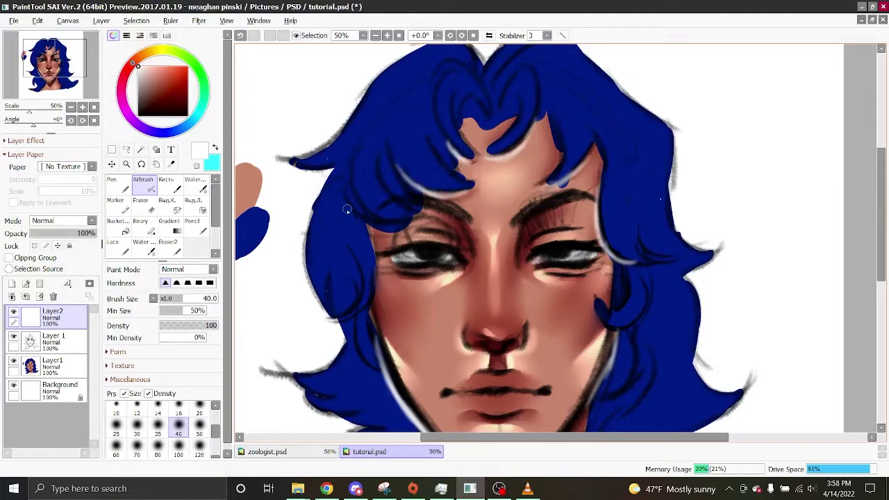
drag(355, 215, 401, 234)
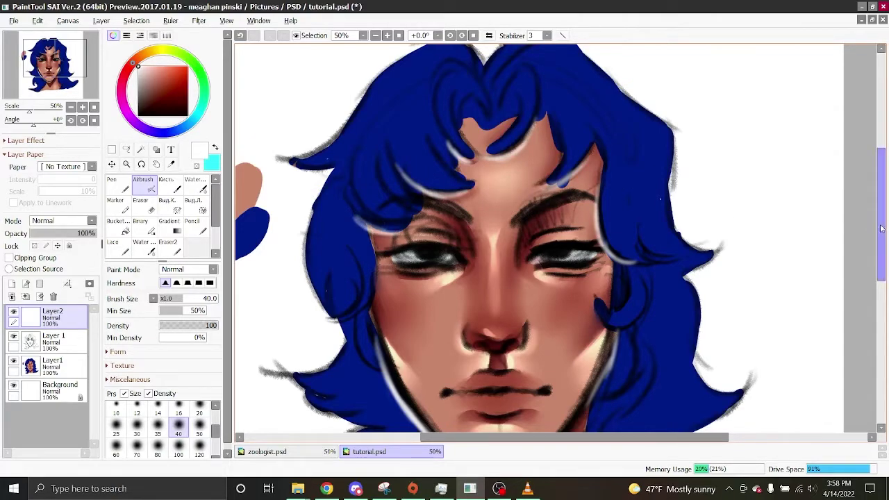
Step: Merge the white highlight layer and the line-art layer down into the flat-color layer
scroll(647, 141, down, 2)
click(375, 35)
click(375, 35)
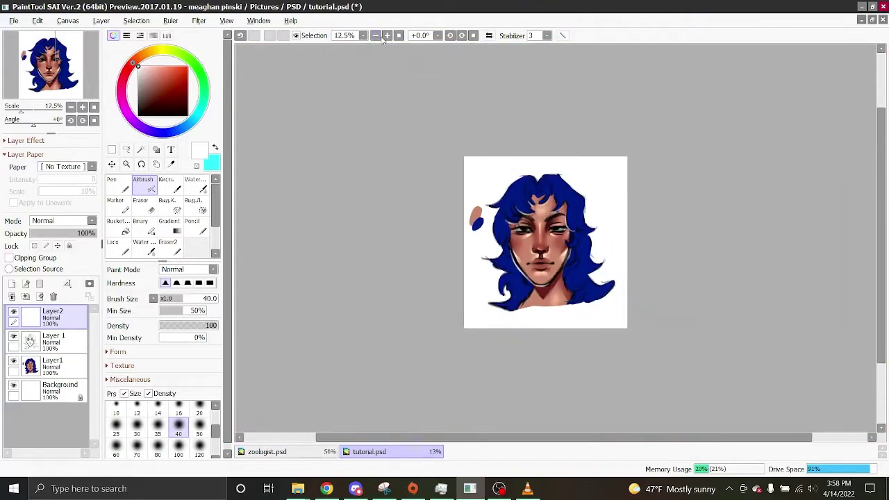
click(387, 35)
click(387, 35)
click(152, 206)
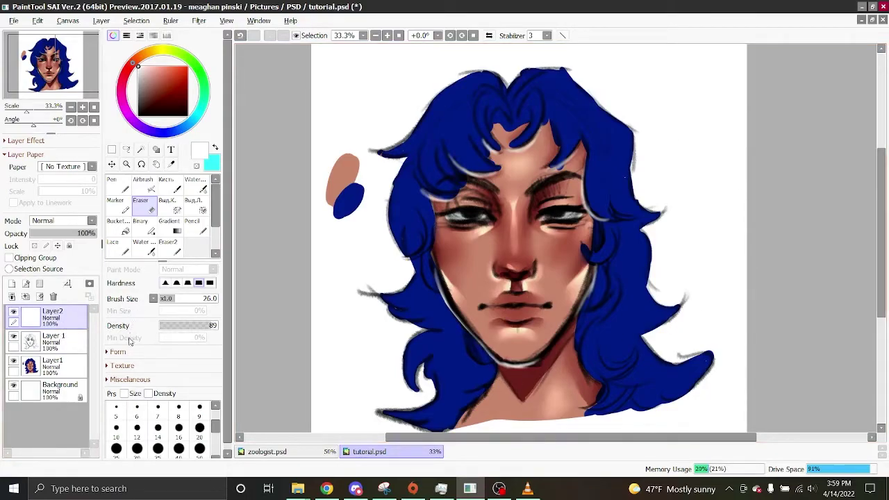
key(ctrl+e)
key(ctrl+e)
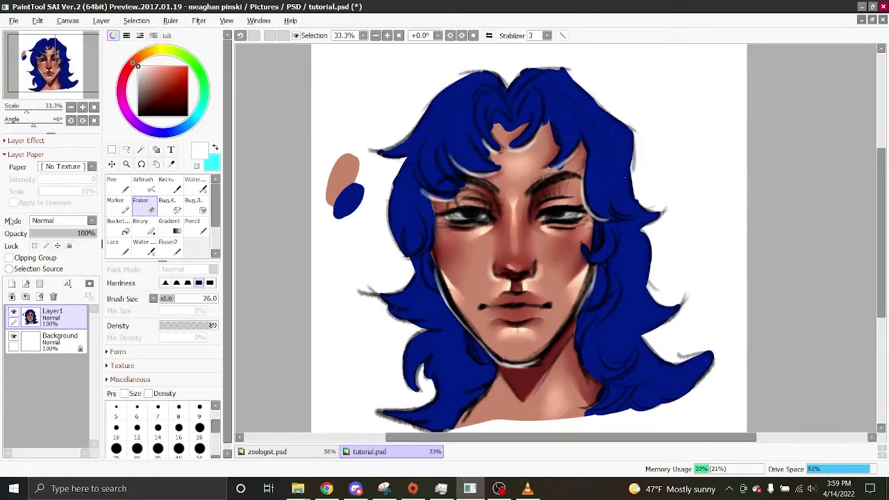
drag(144, 99, 115, 142)
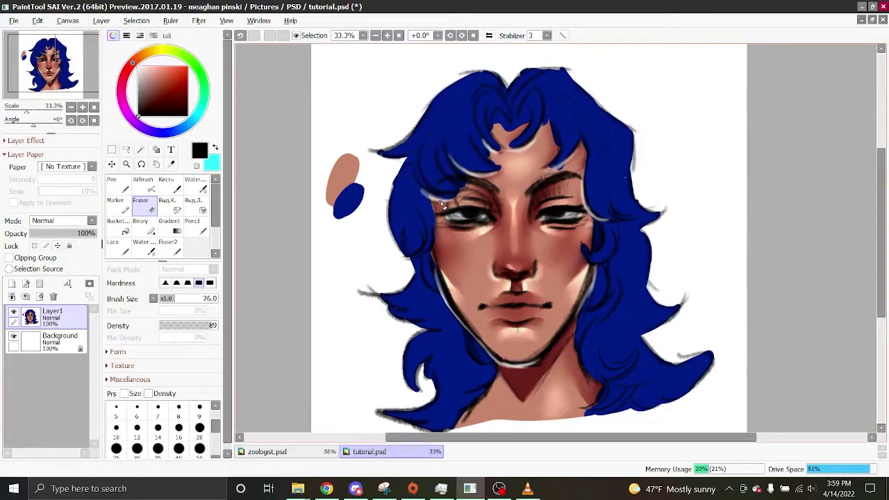
click(100, 20)
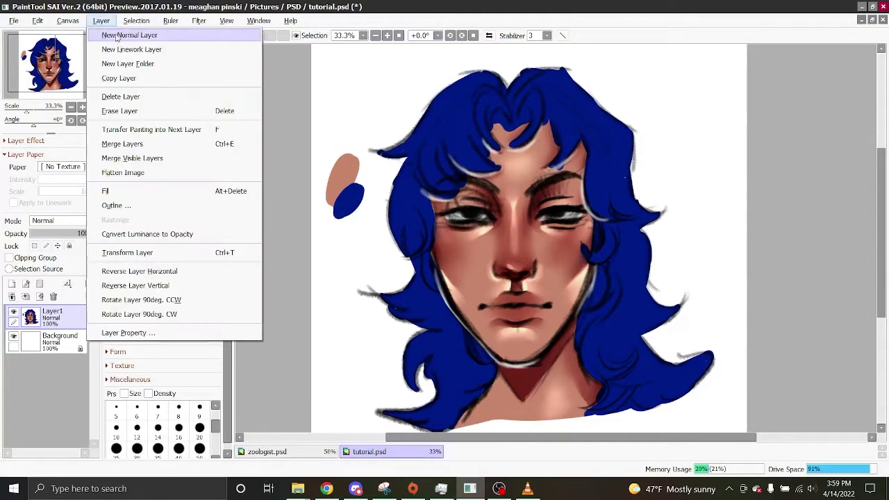
click(144, 211)
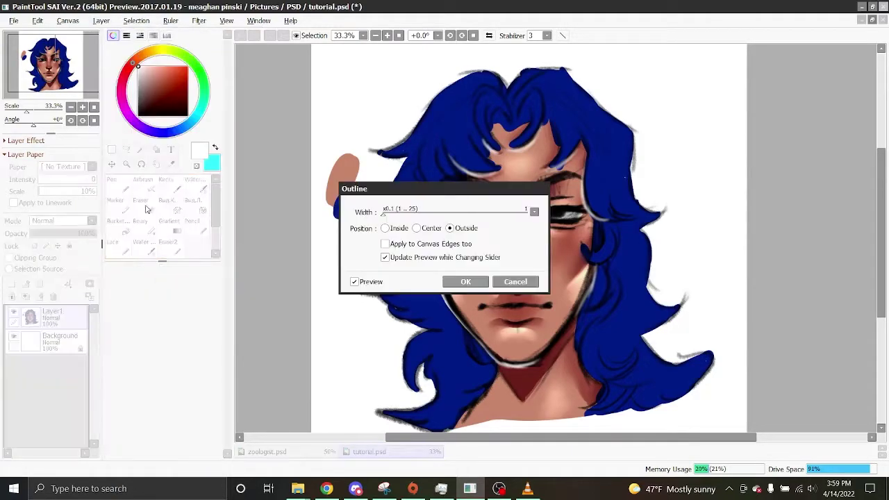
drag(410, 213, 398, 215)
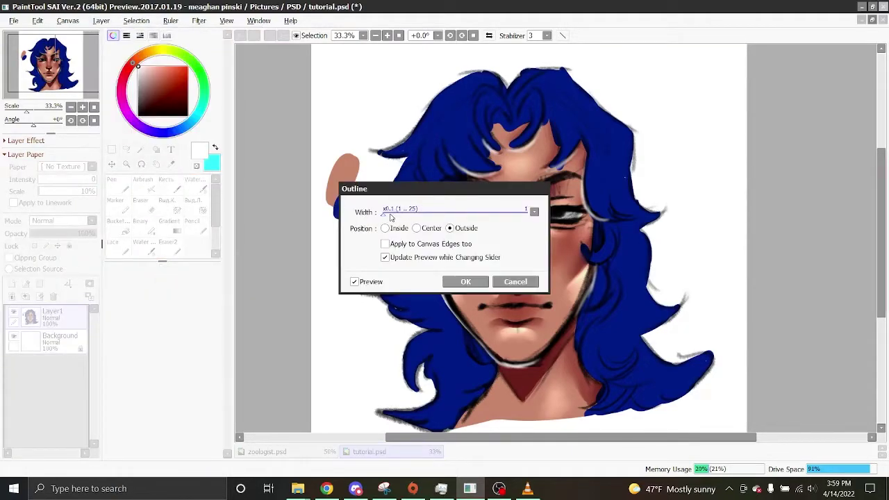
click(515, 281)
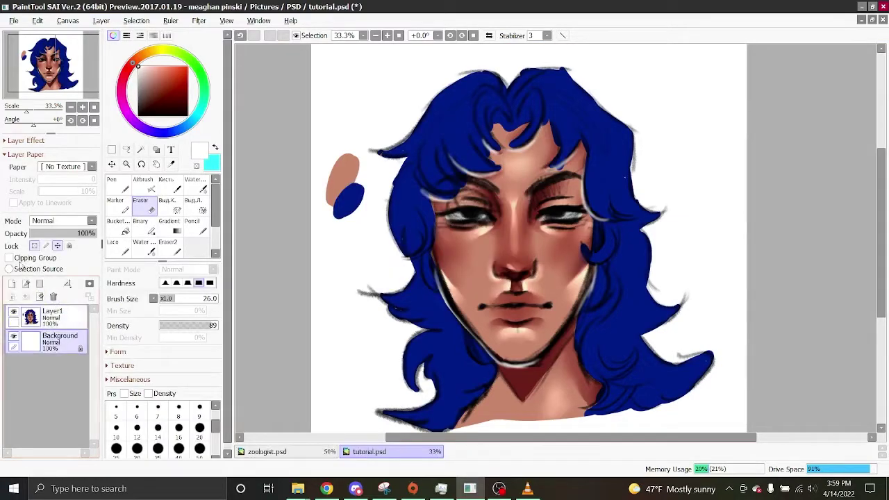
Step: Add a layer between the background and the portrait and fill it with light pink using the Pen at size 5000
click(11, 283)
drag(133, 62, 121, 86)
click(152, 67)
click(123, 182)
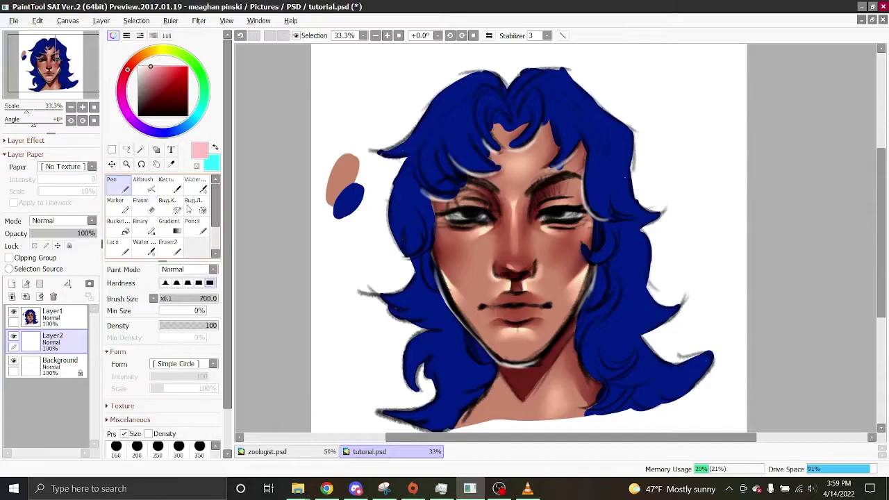
drag(226, 278, 226, 318)
mouse_move(215, 429)
mouse_down()
mouse_move(212, 442)
mouse_move(846, 89)
mouse_up()
click(199, 445)
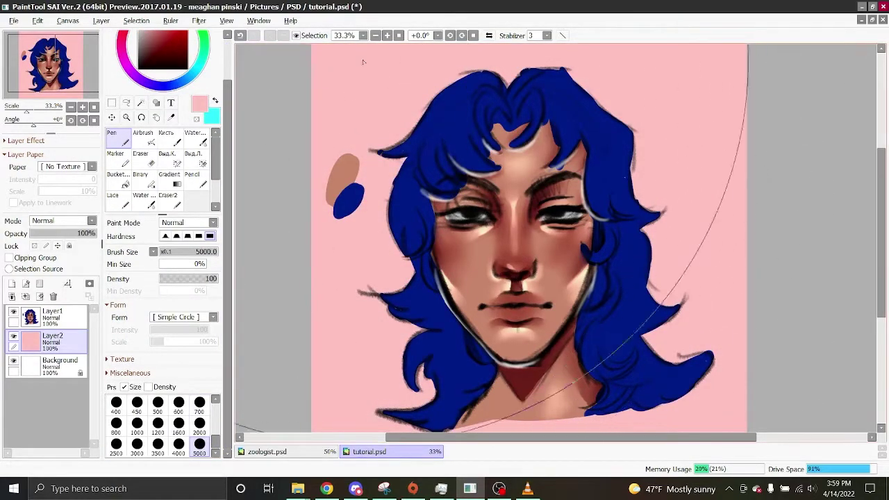
drag(226, 103, 235, 32)
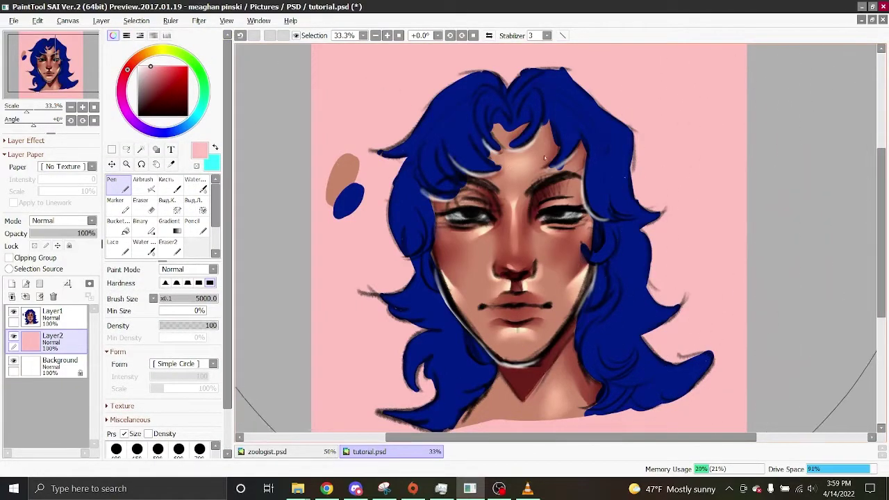
Step: Apply a white Outline of width 15 to the outside of the portrait layer
click(56, 317)
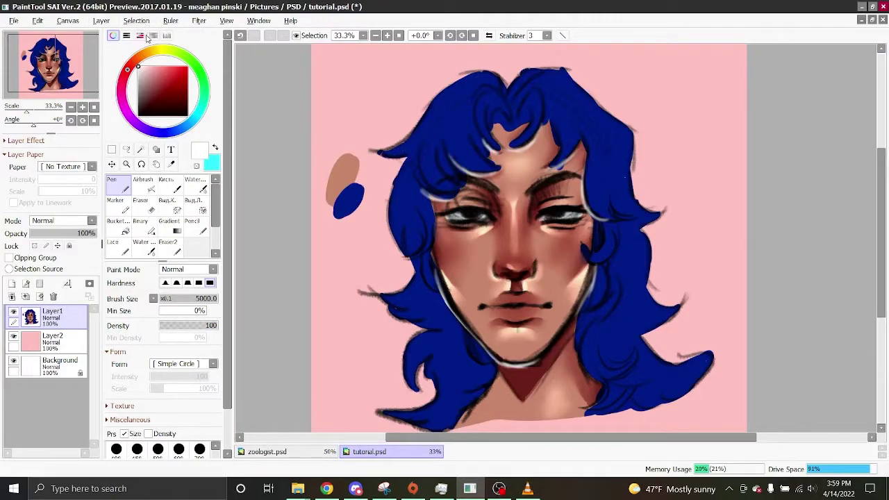
click(101, 20)
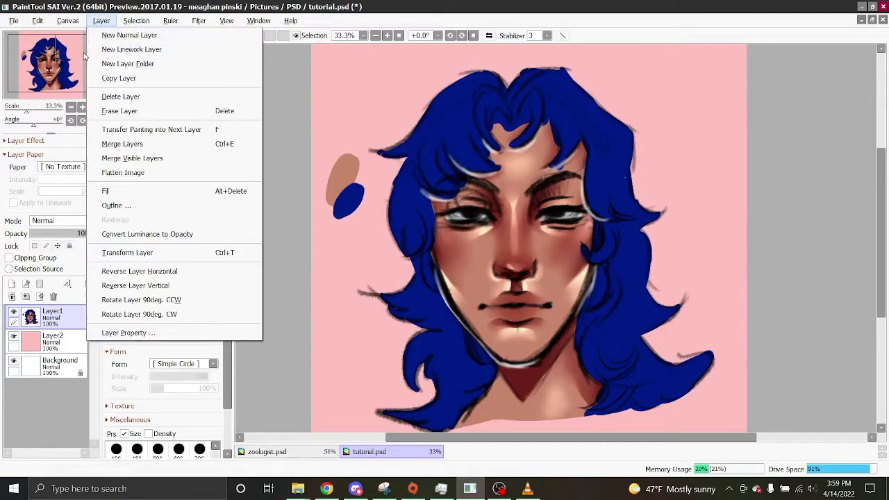
click(297, 107)
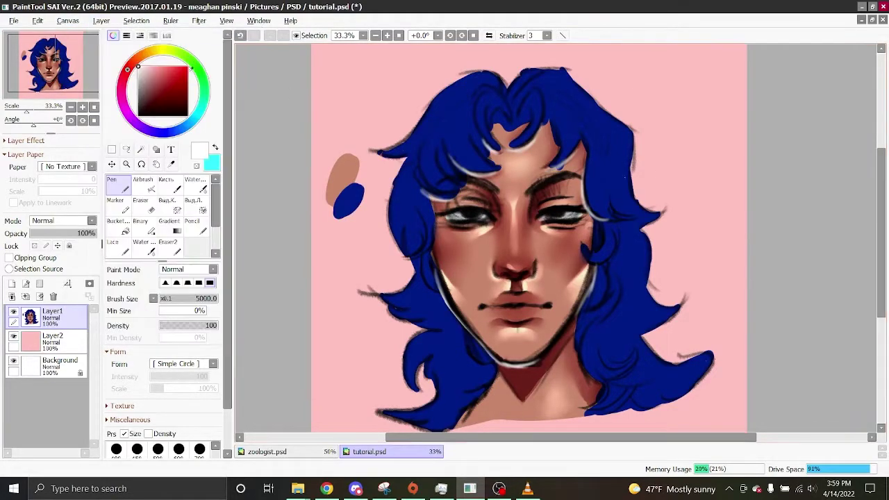
click(101, 20)
click(137, 209)
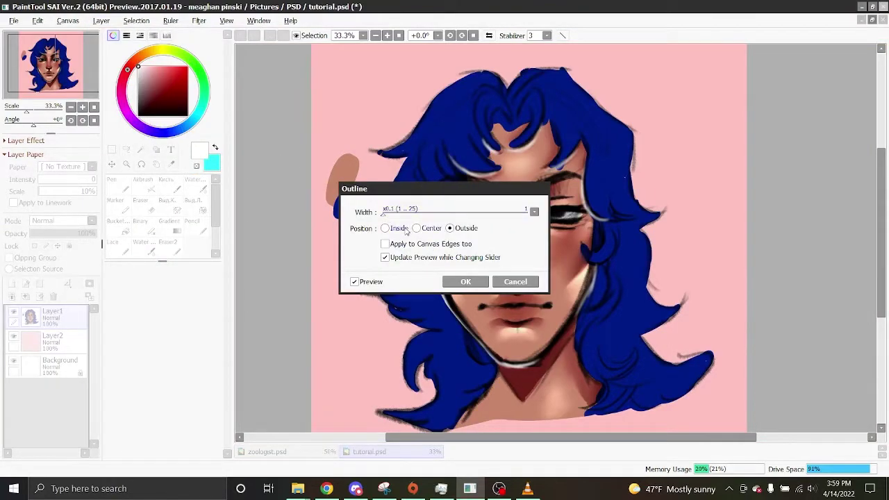
drag(387, 216, 462, 216)
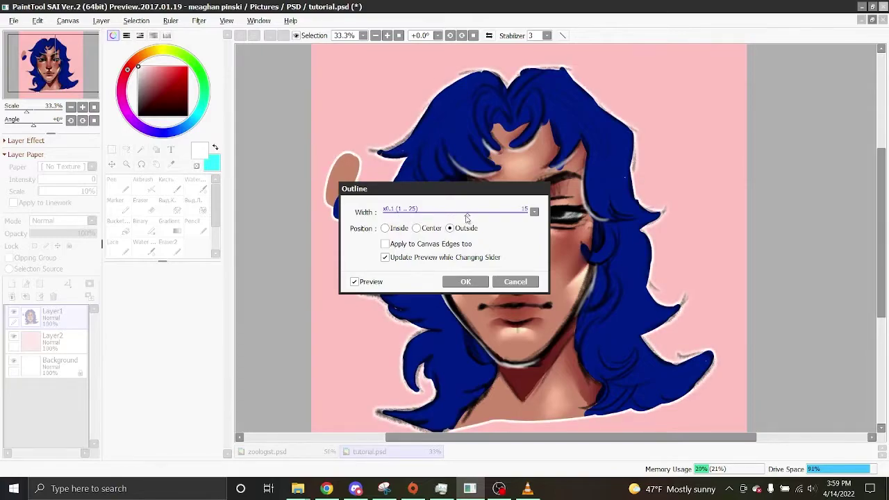
click(465, 282)
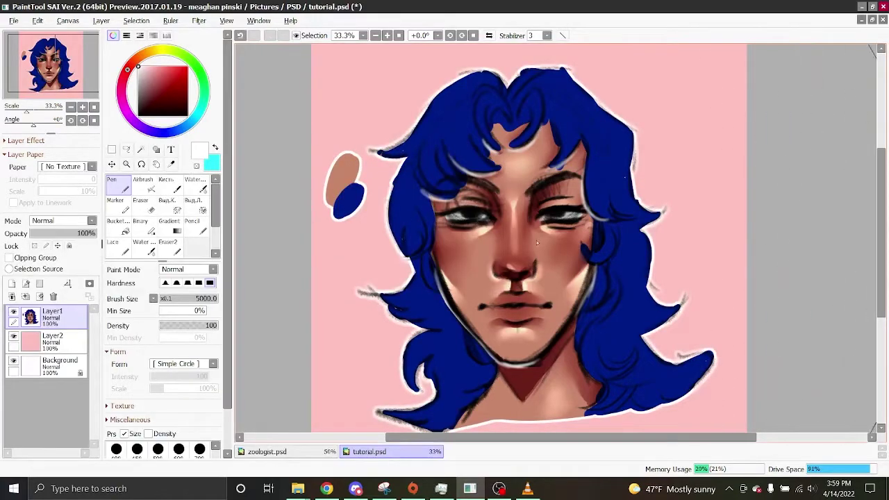
key(e)
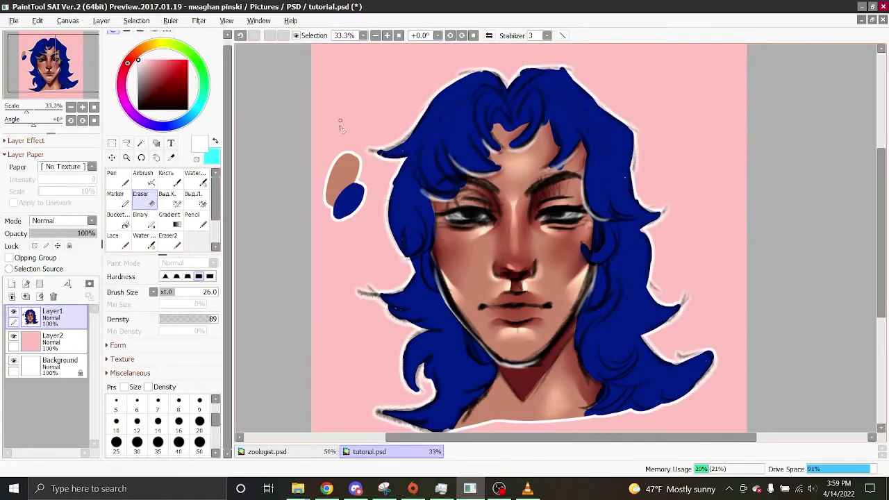
click(115, 175)
mouse_move(337, 139)
mouse_down()
mouse_move(293, 182)
mouse_move(358, 196)
mouse_up()
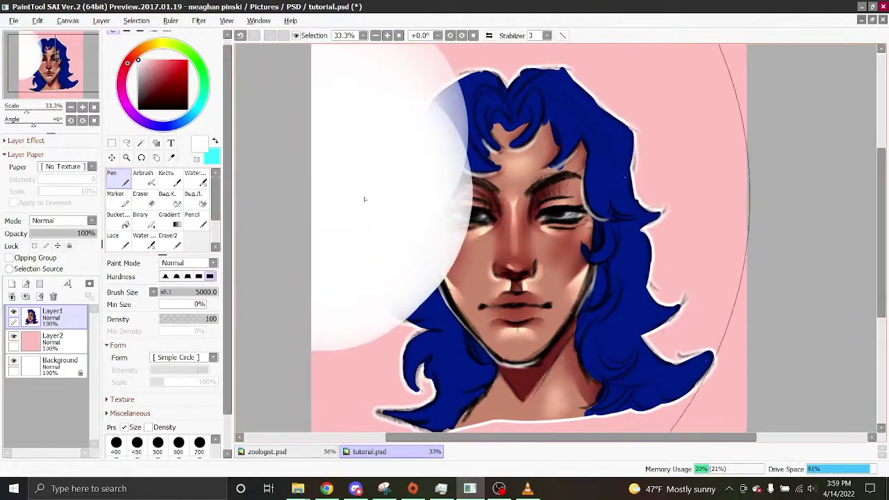
key(ctrl+z)
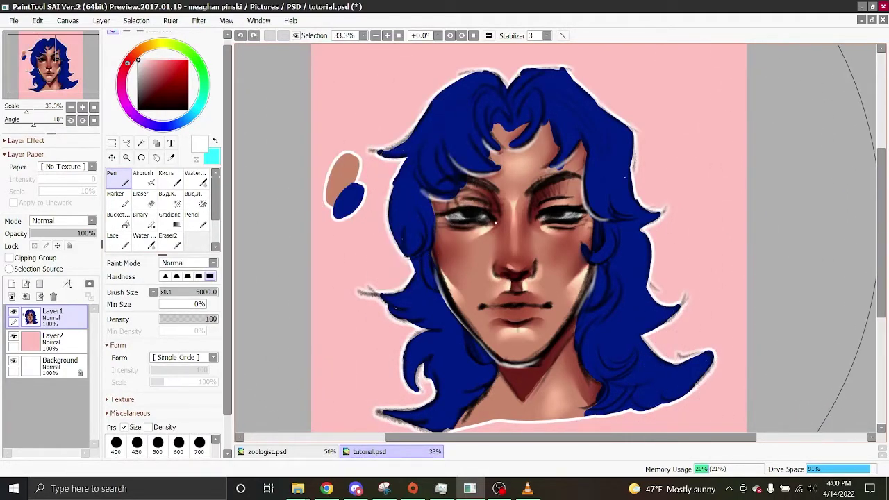
Step: Add a layer above the portrait and airbrush off-white highlights on the nose tip, the nose bridge and below both inner eye corners
drag(423, 437, 440, 437)
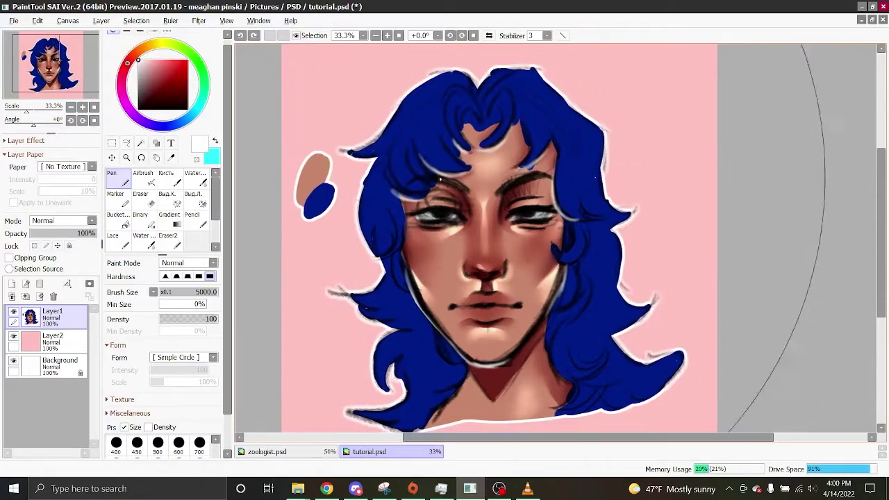
click(387, 35)
click(387, 35)
click(138, 64)
click(148, 182)
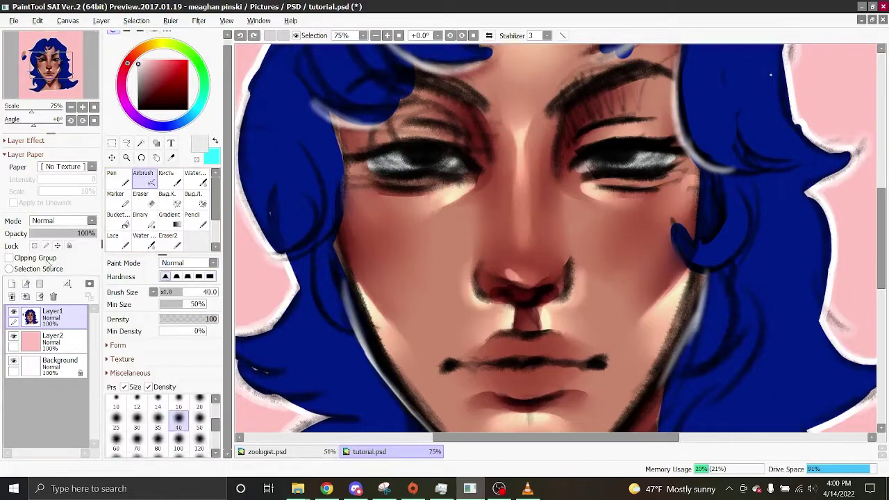
click(11, 283)
drag(508, 275, 527, 283)
mouse_move(519, 164)
mouse_down()
mouse_move(522, 147)
mouse_move(519, 186)
mouse_up()
drag(580, 185, 602, 197)
drag(467, 185, 439, 206)
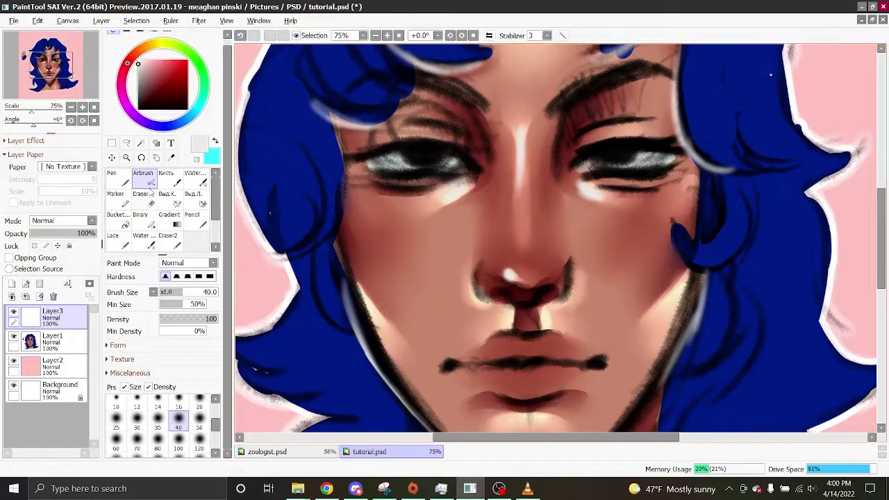
Step: Set the facial highlight layer to Shine mode at 14% opacity and merge it into the portrait layer
click(82, 221)
click(43, 294)
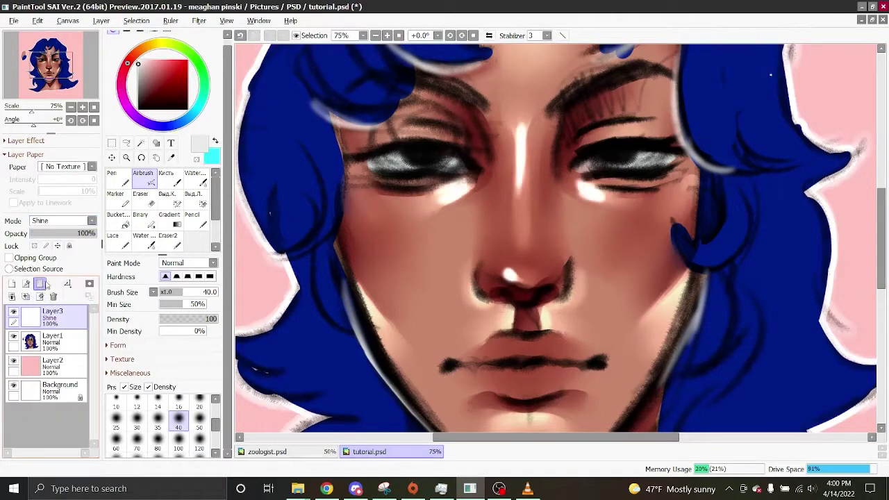
drag(76, 233, 38, 232)
click(375, 35)
click(375, 35)
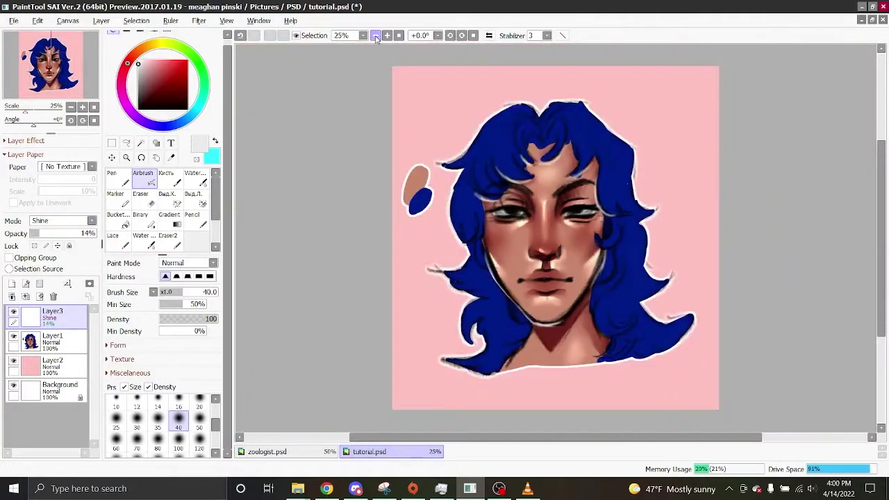
key(ctrl+e)
drag(483, 438, 523, 438)
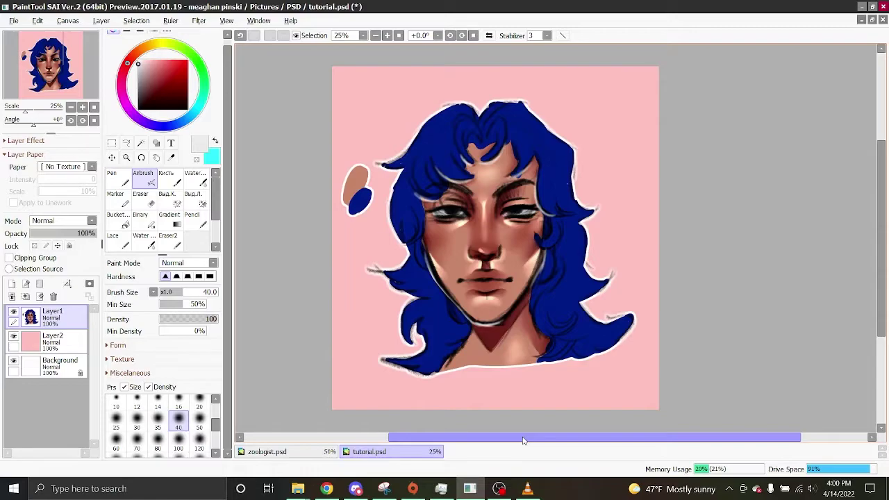
mouse_move(490, 437)
mouse_down()
mouse_move(479, 438)
mouse_move(505, 440)
mouse_up()
click(387, 35)
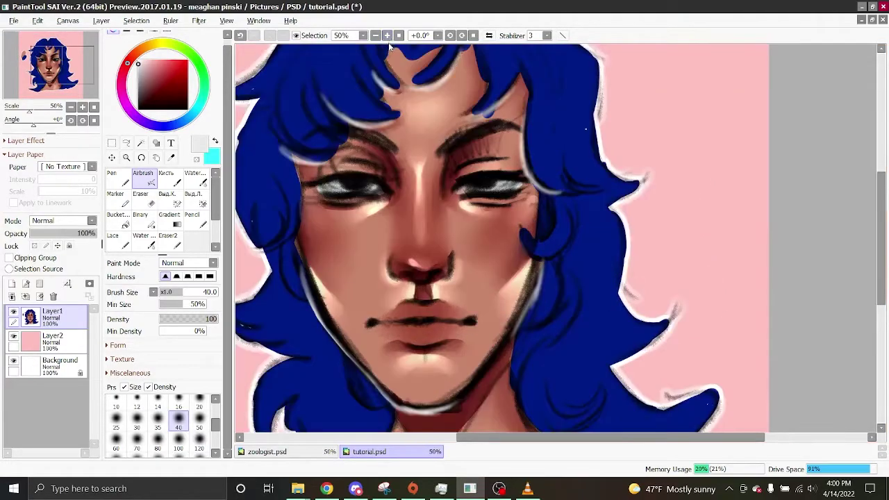